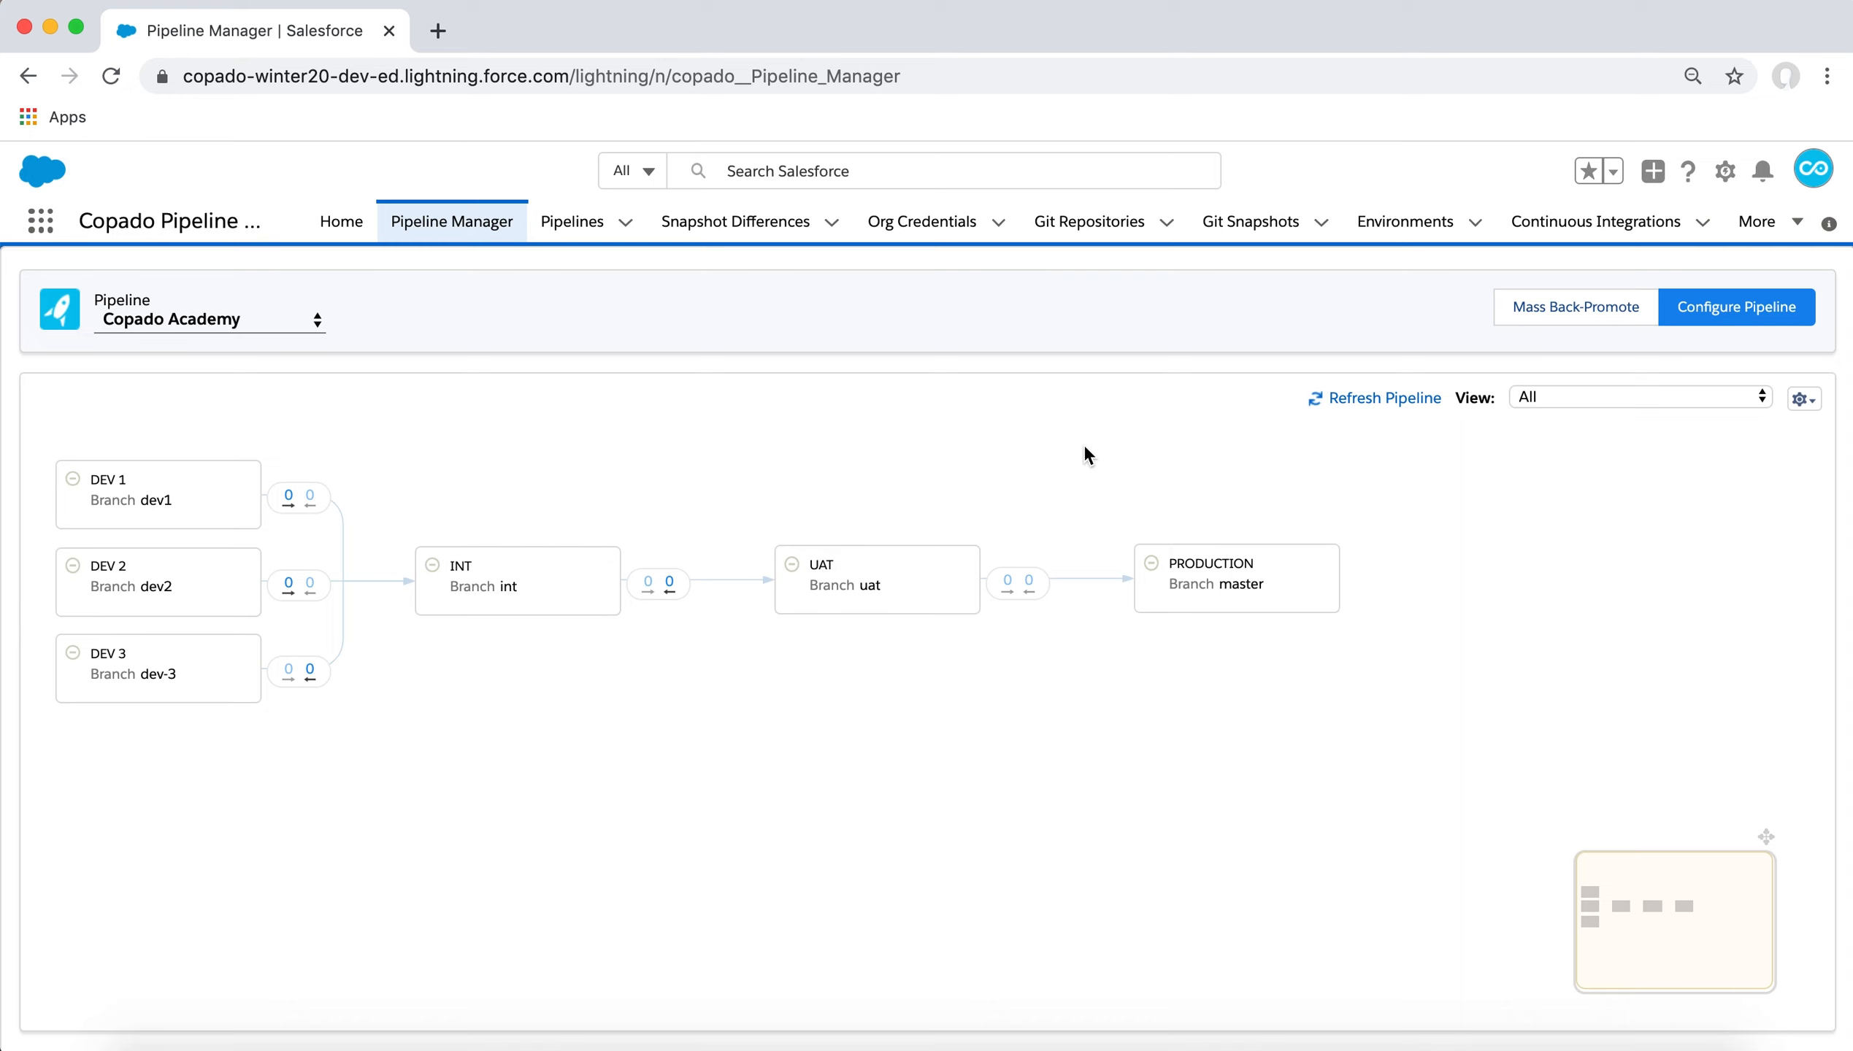
# Create a metadata group named Apex Code in the Metadata Groups list and save it.
pyautogui.click(38, 225)
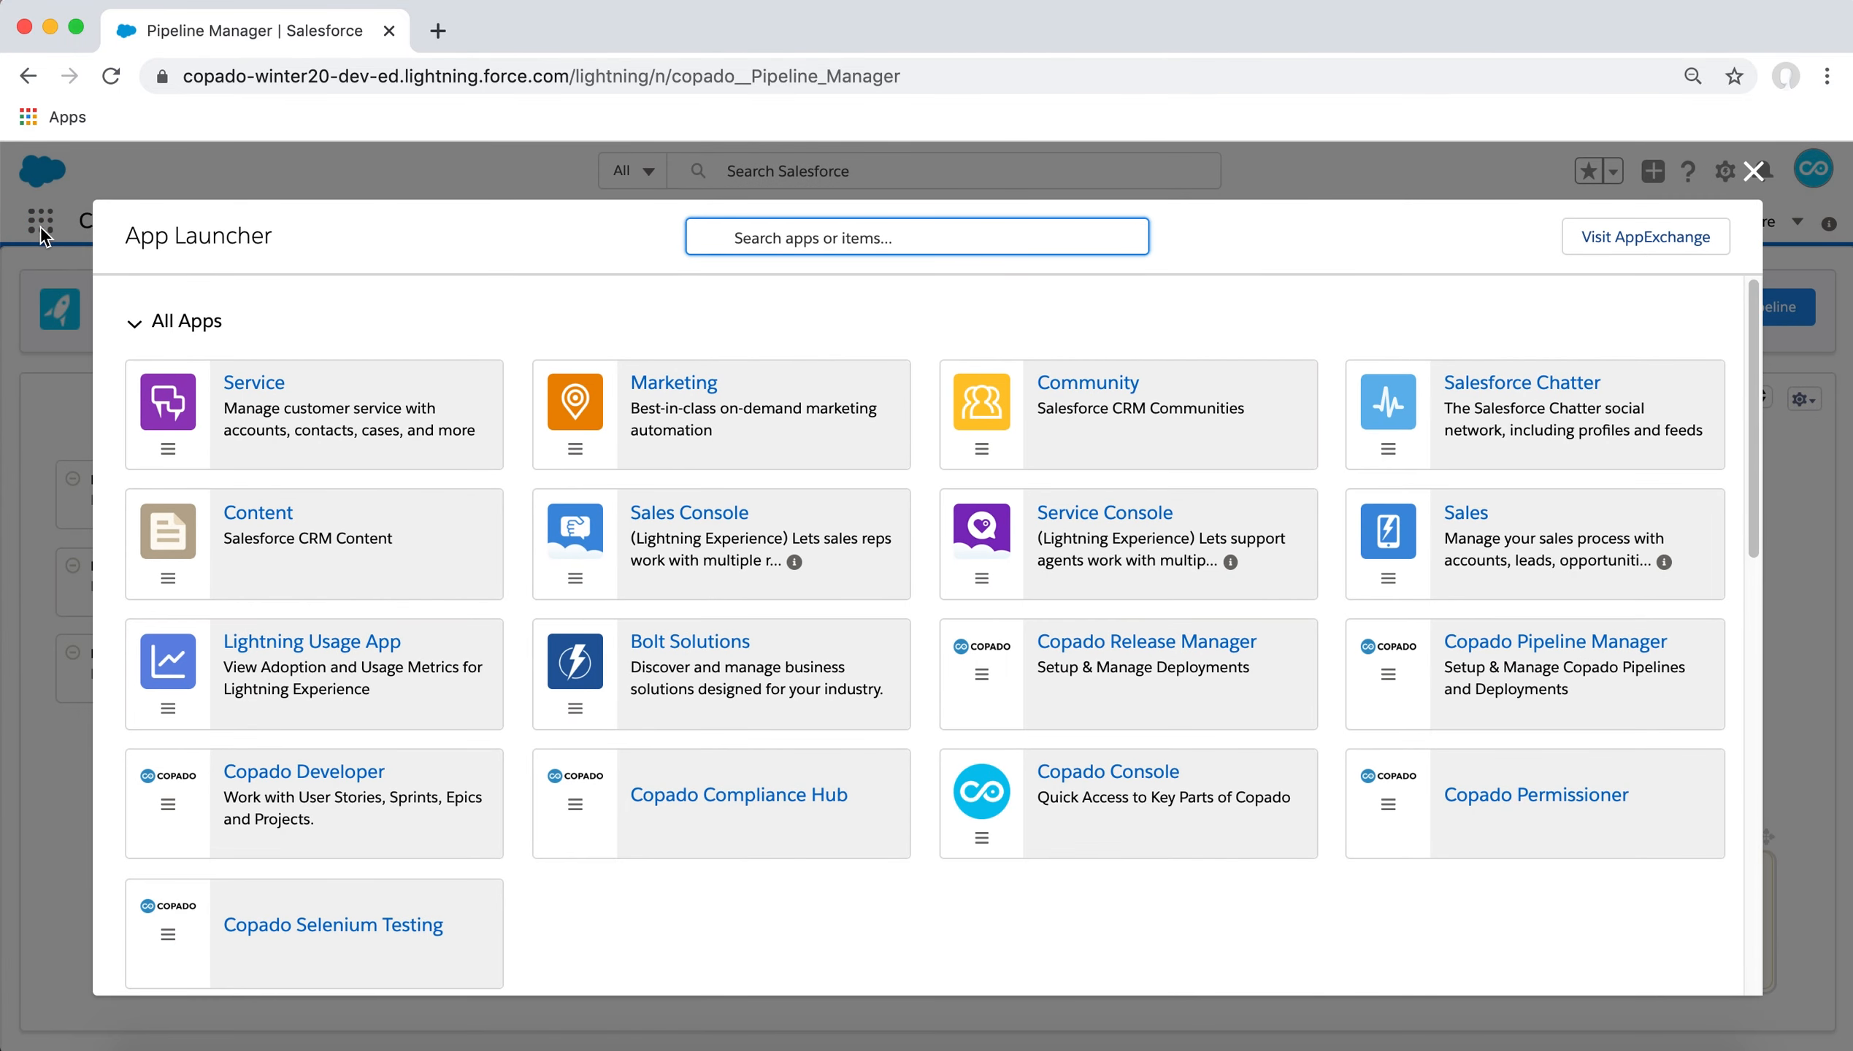
pyautogui.write('metadata groups')
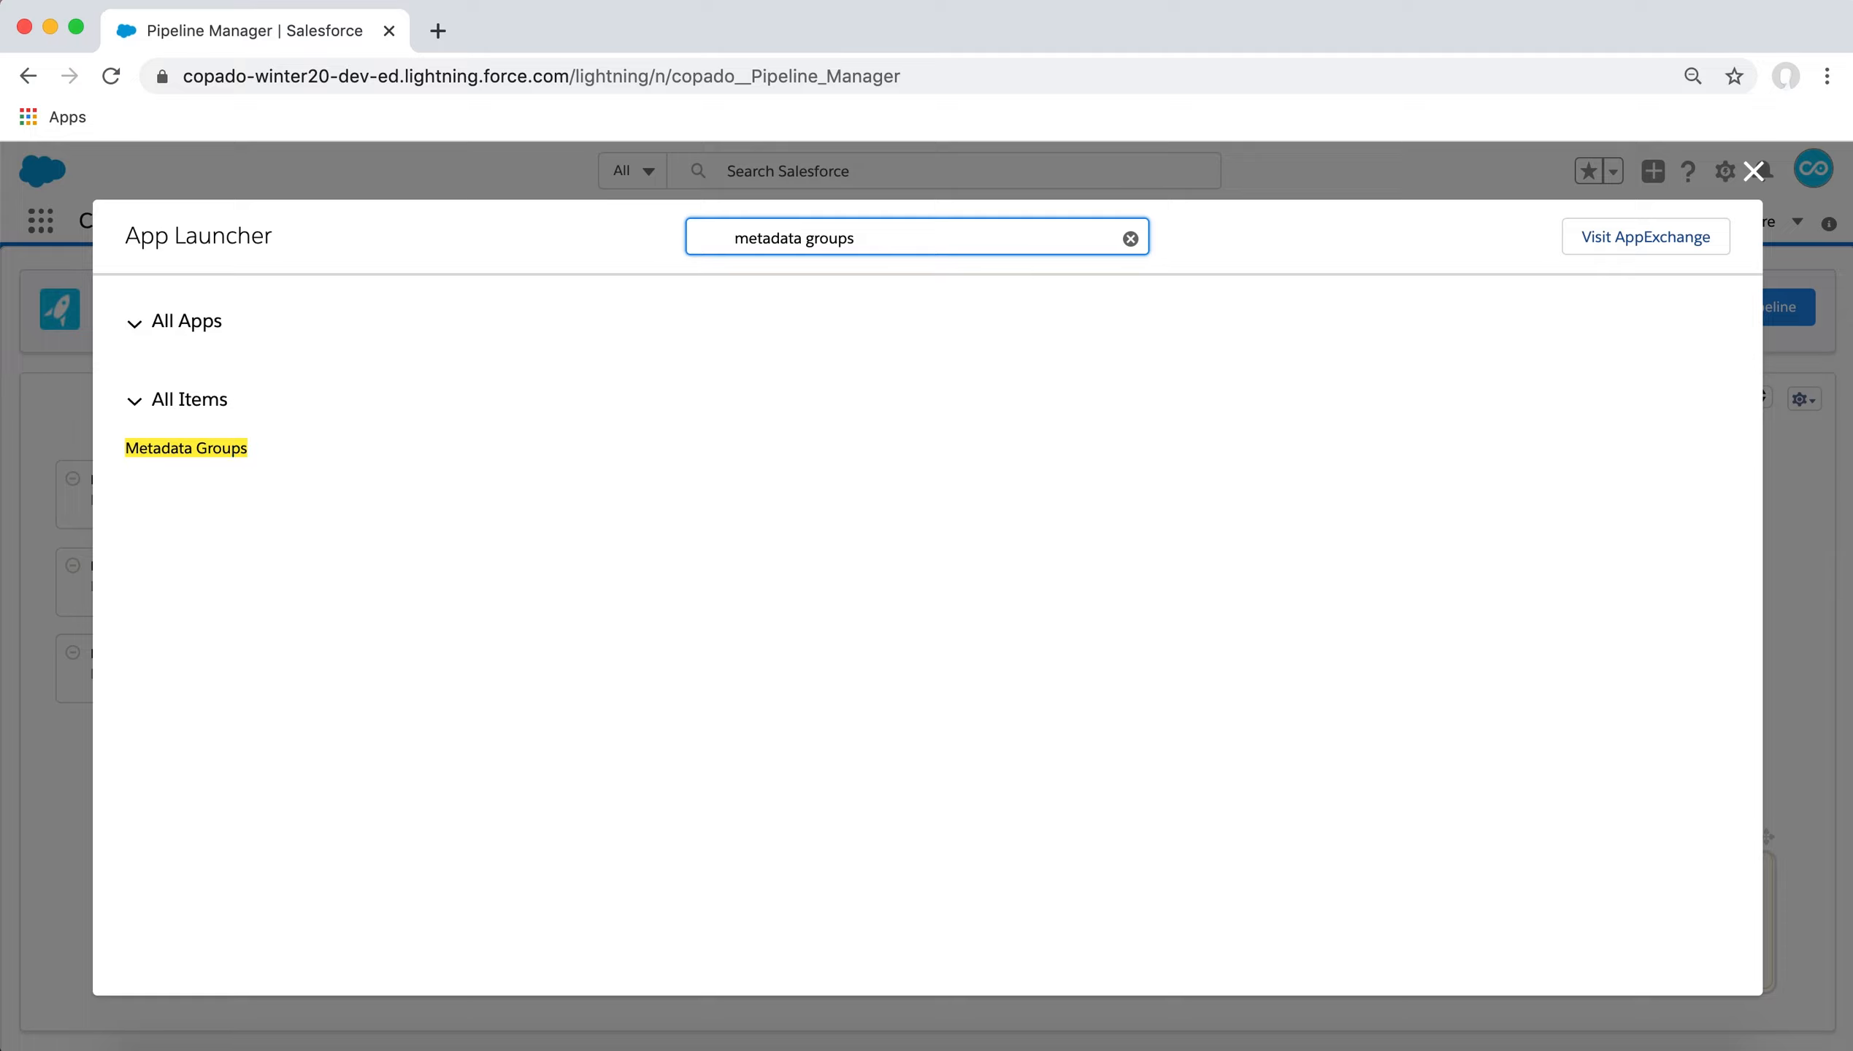
pyautogui.click(224, 452)
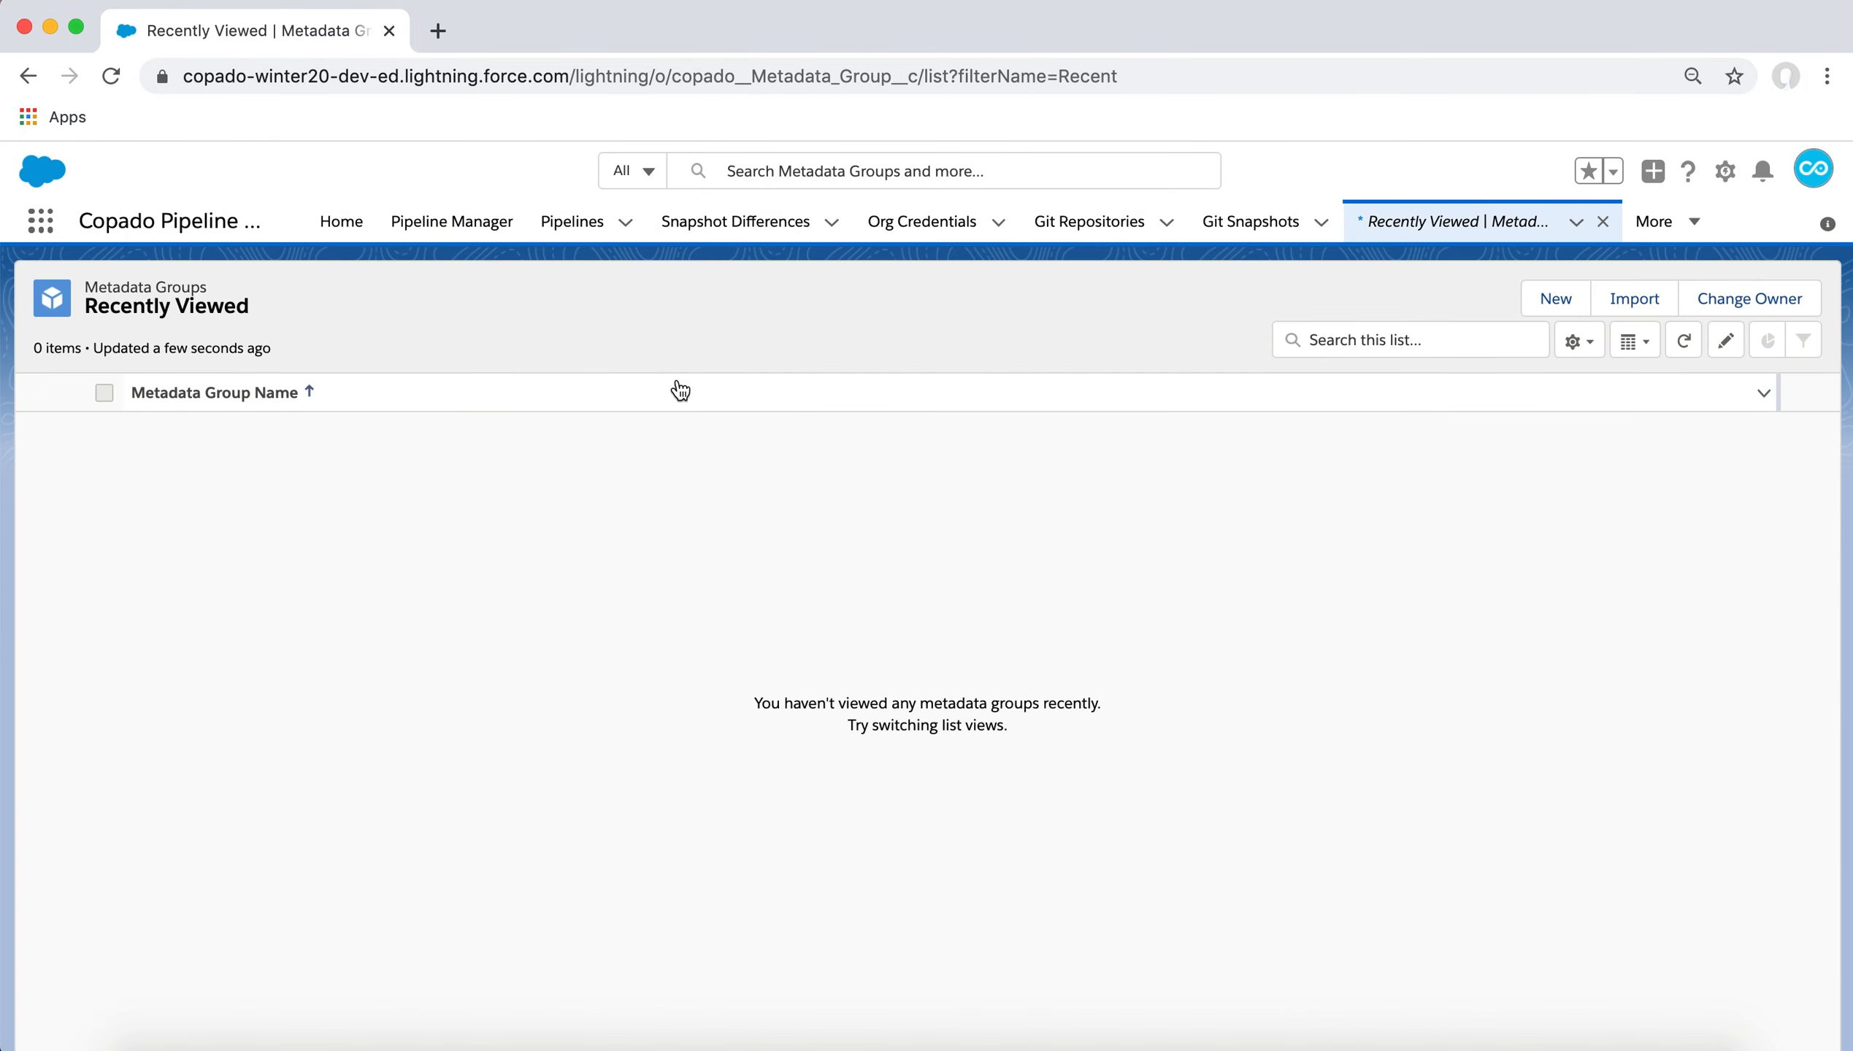
pyautogui.click(1540, 301)
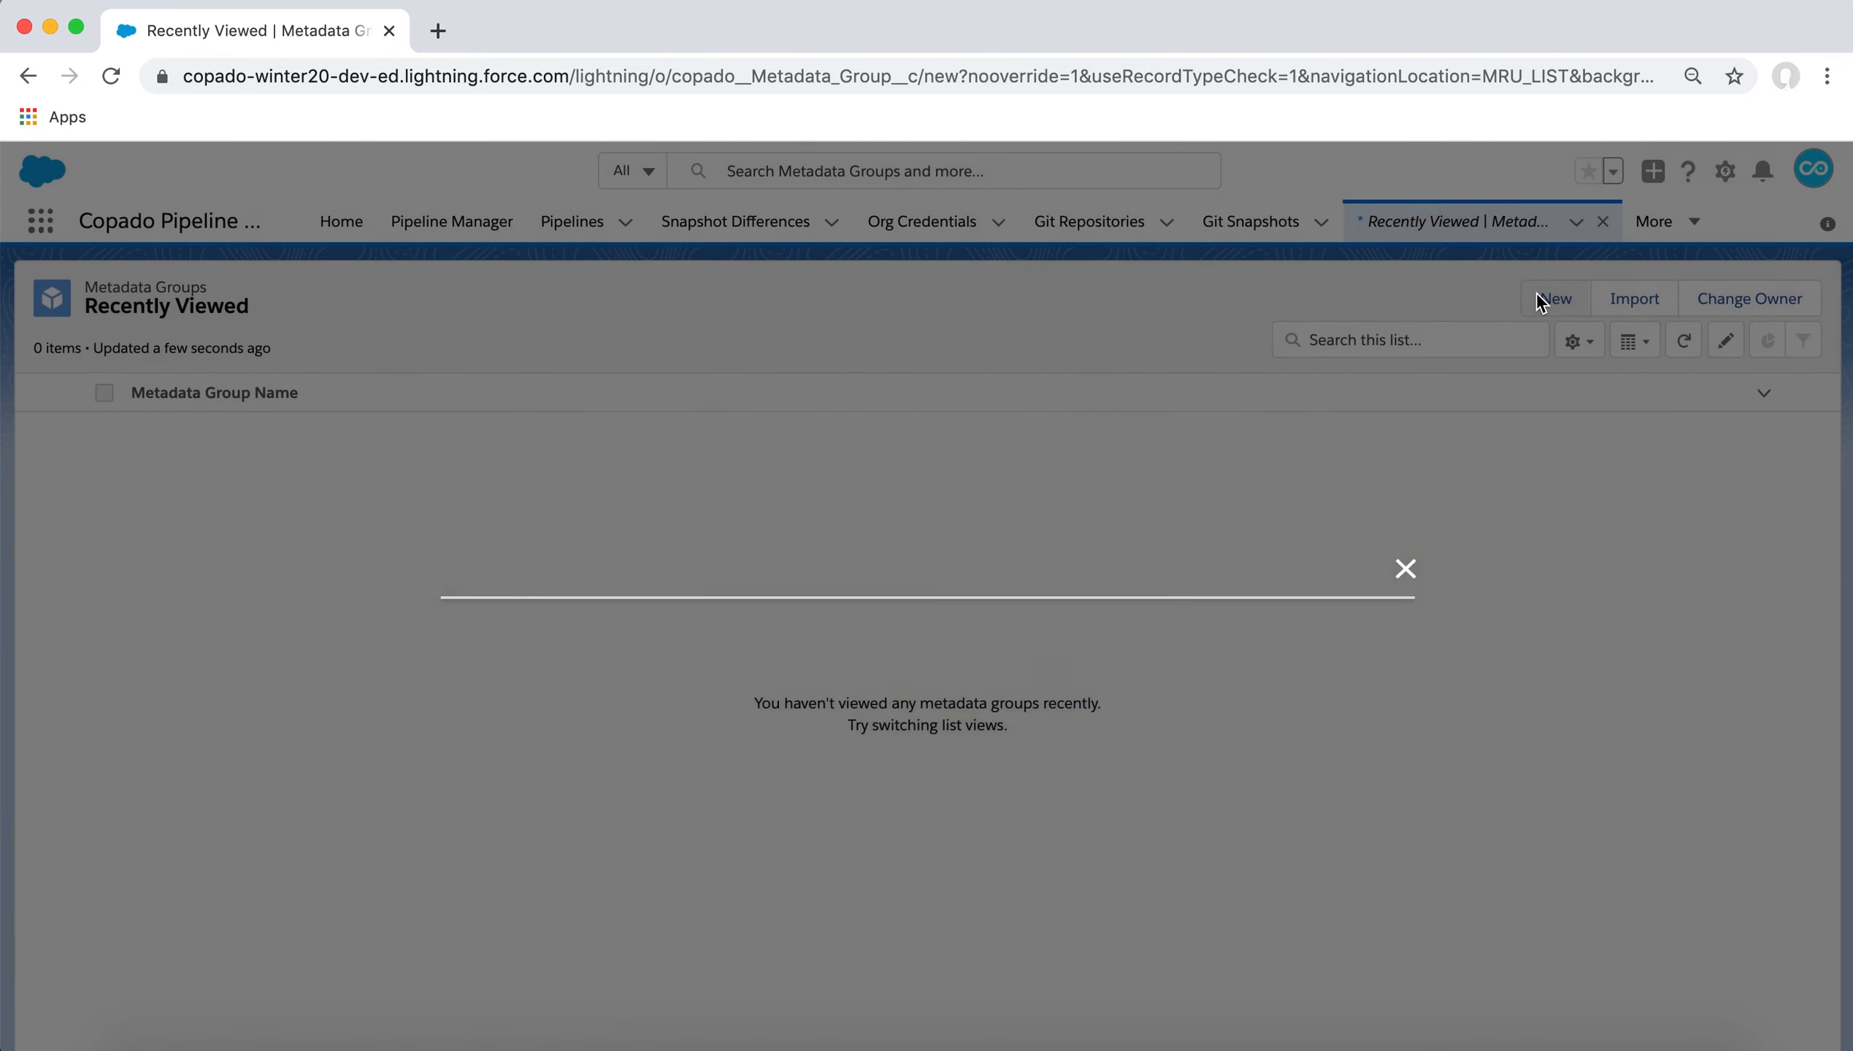
pyautogui.write('Apex Code')
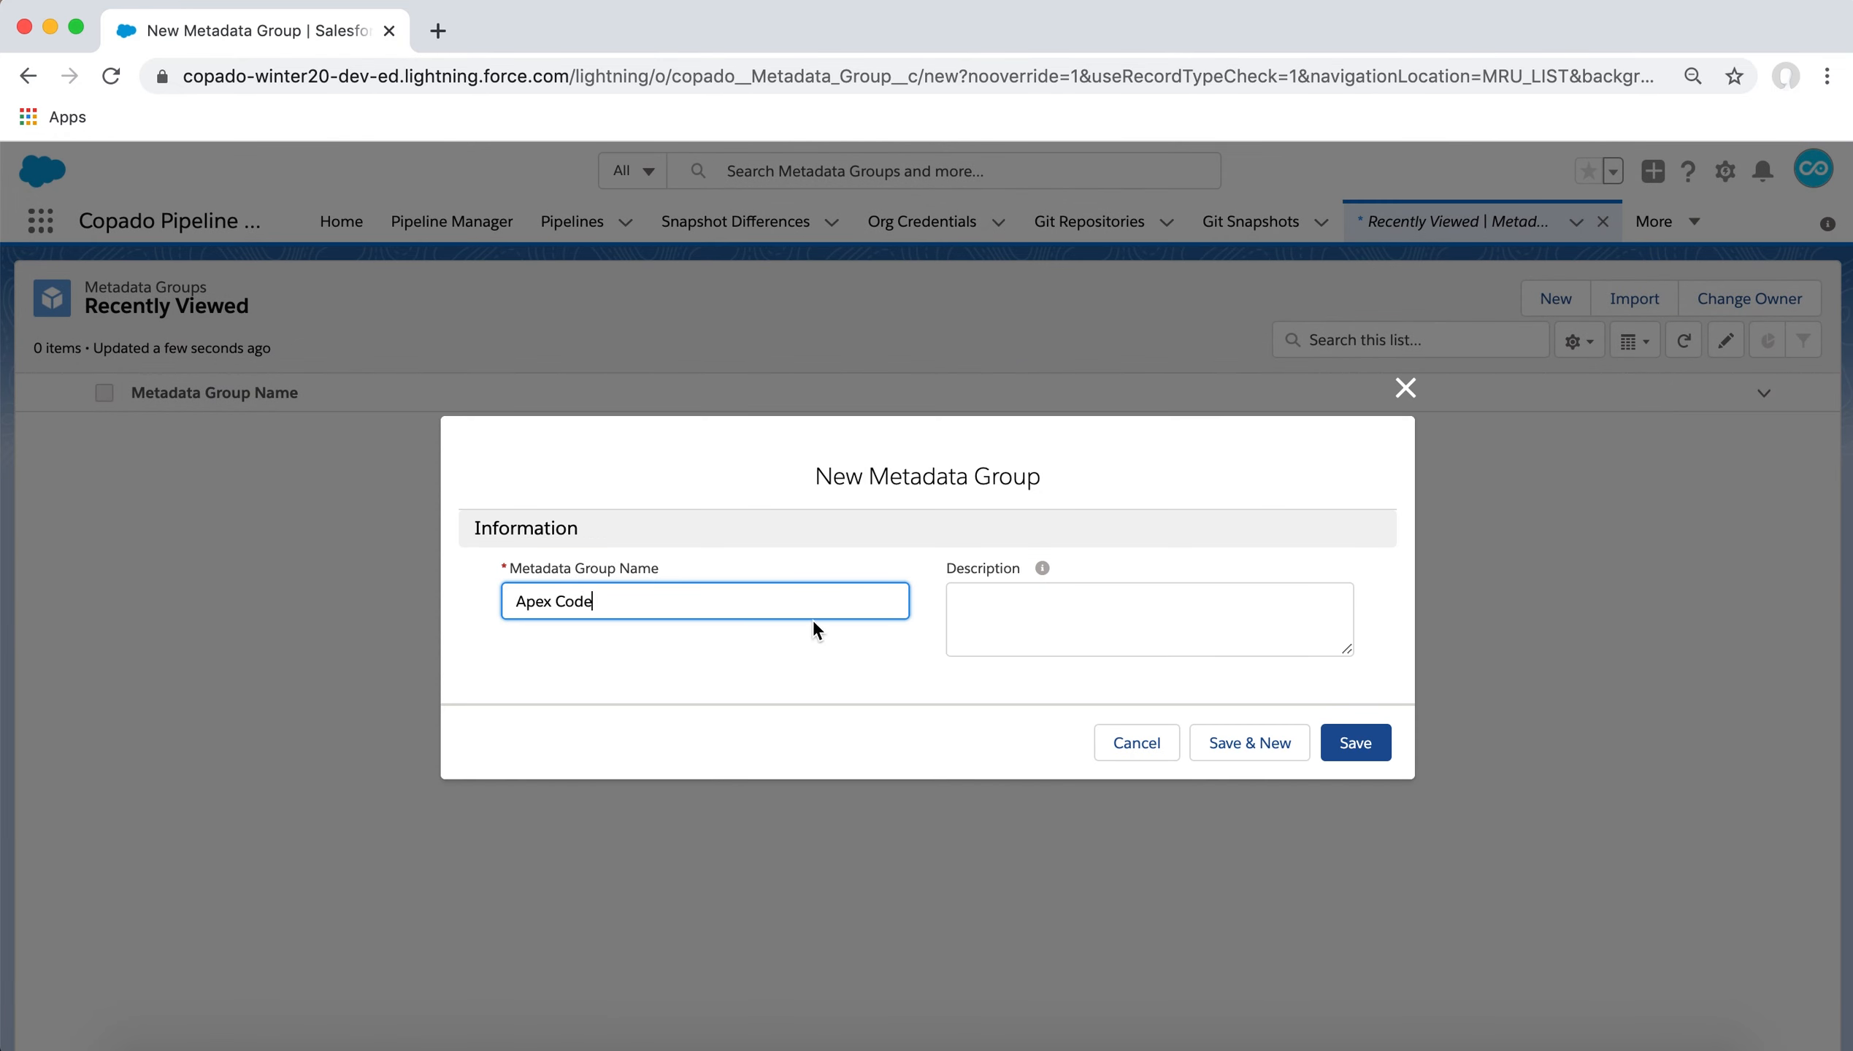
pyautogui.click(1346, 742)
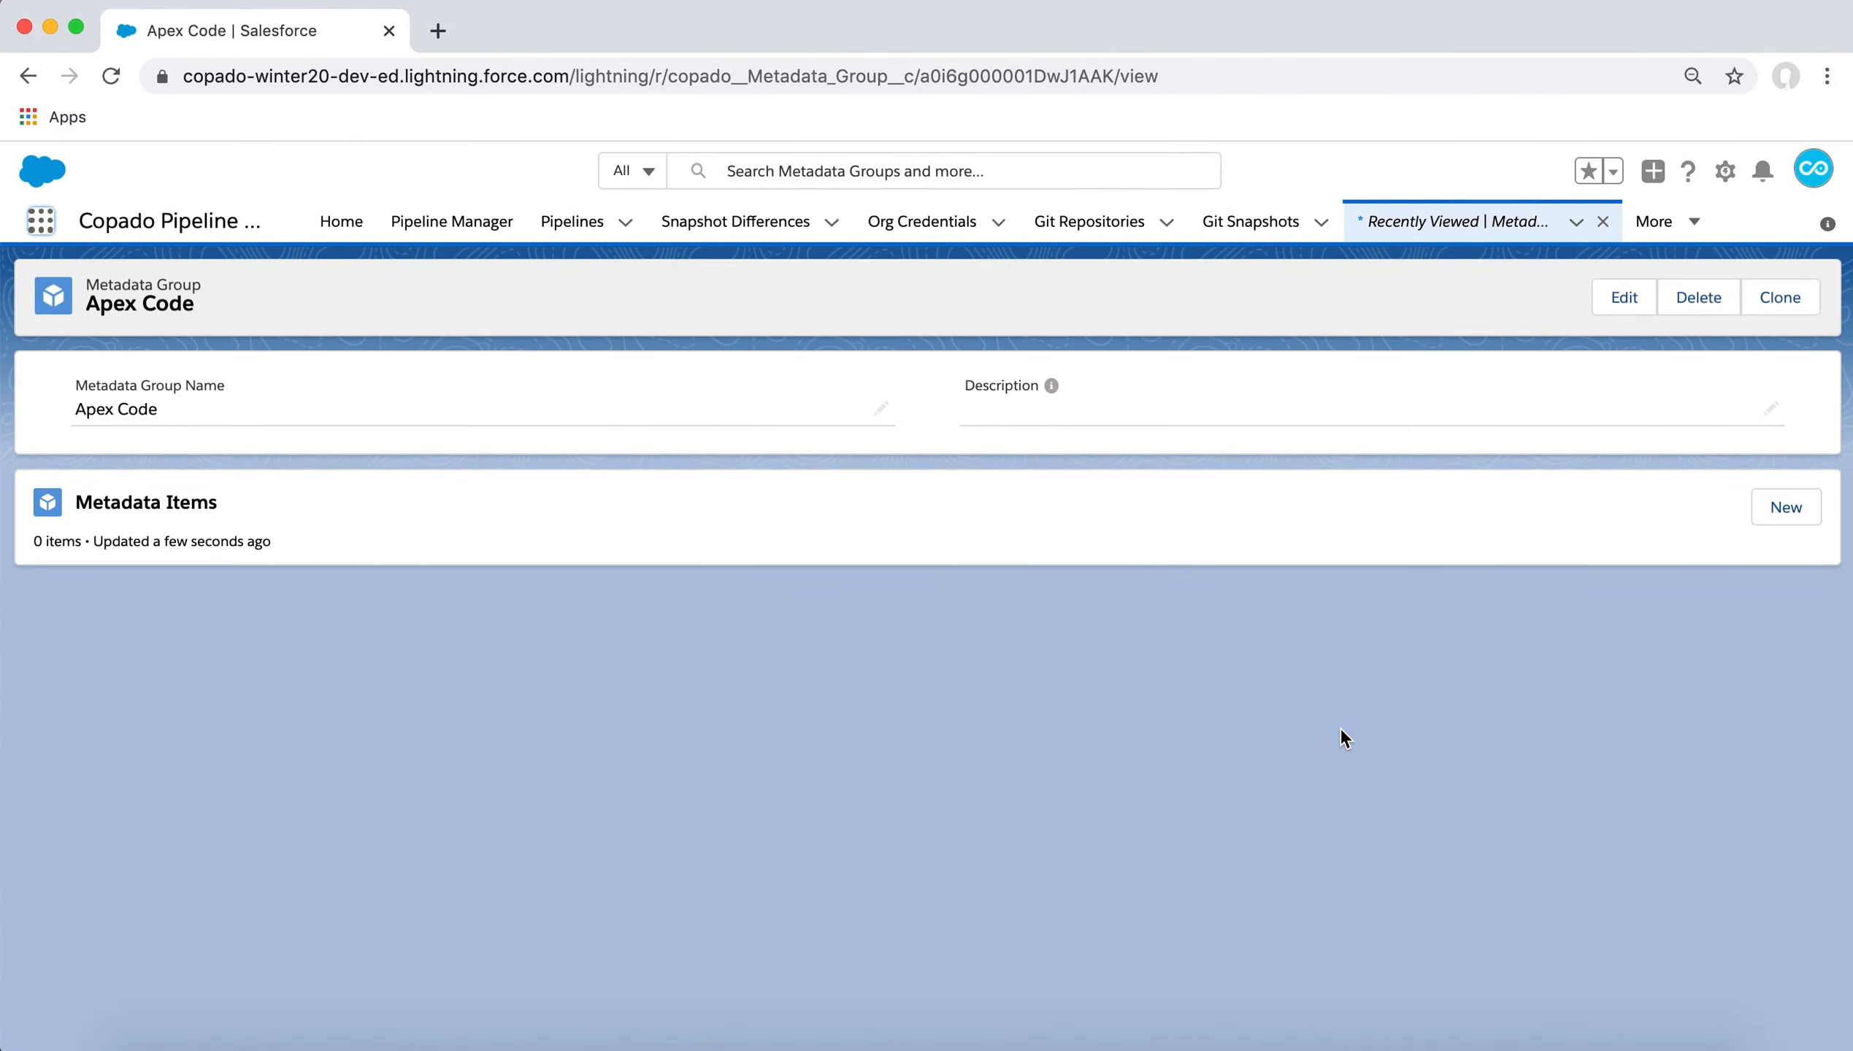
# Add a metadata item of type ApexClass covering all metadata names to the Apex Code group.
pyautogui.click(1762, 505)
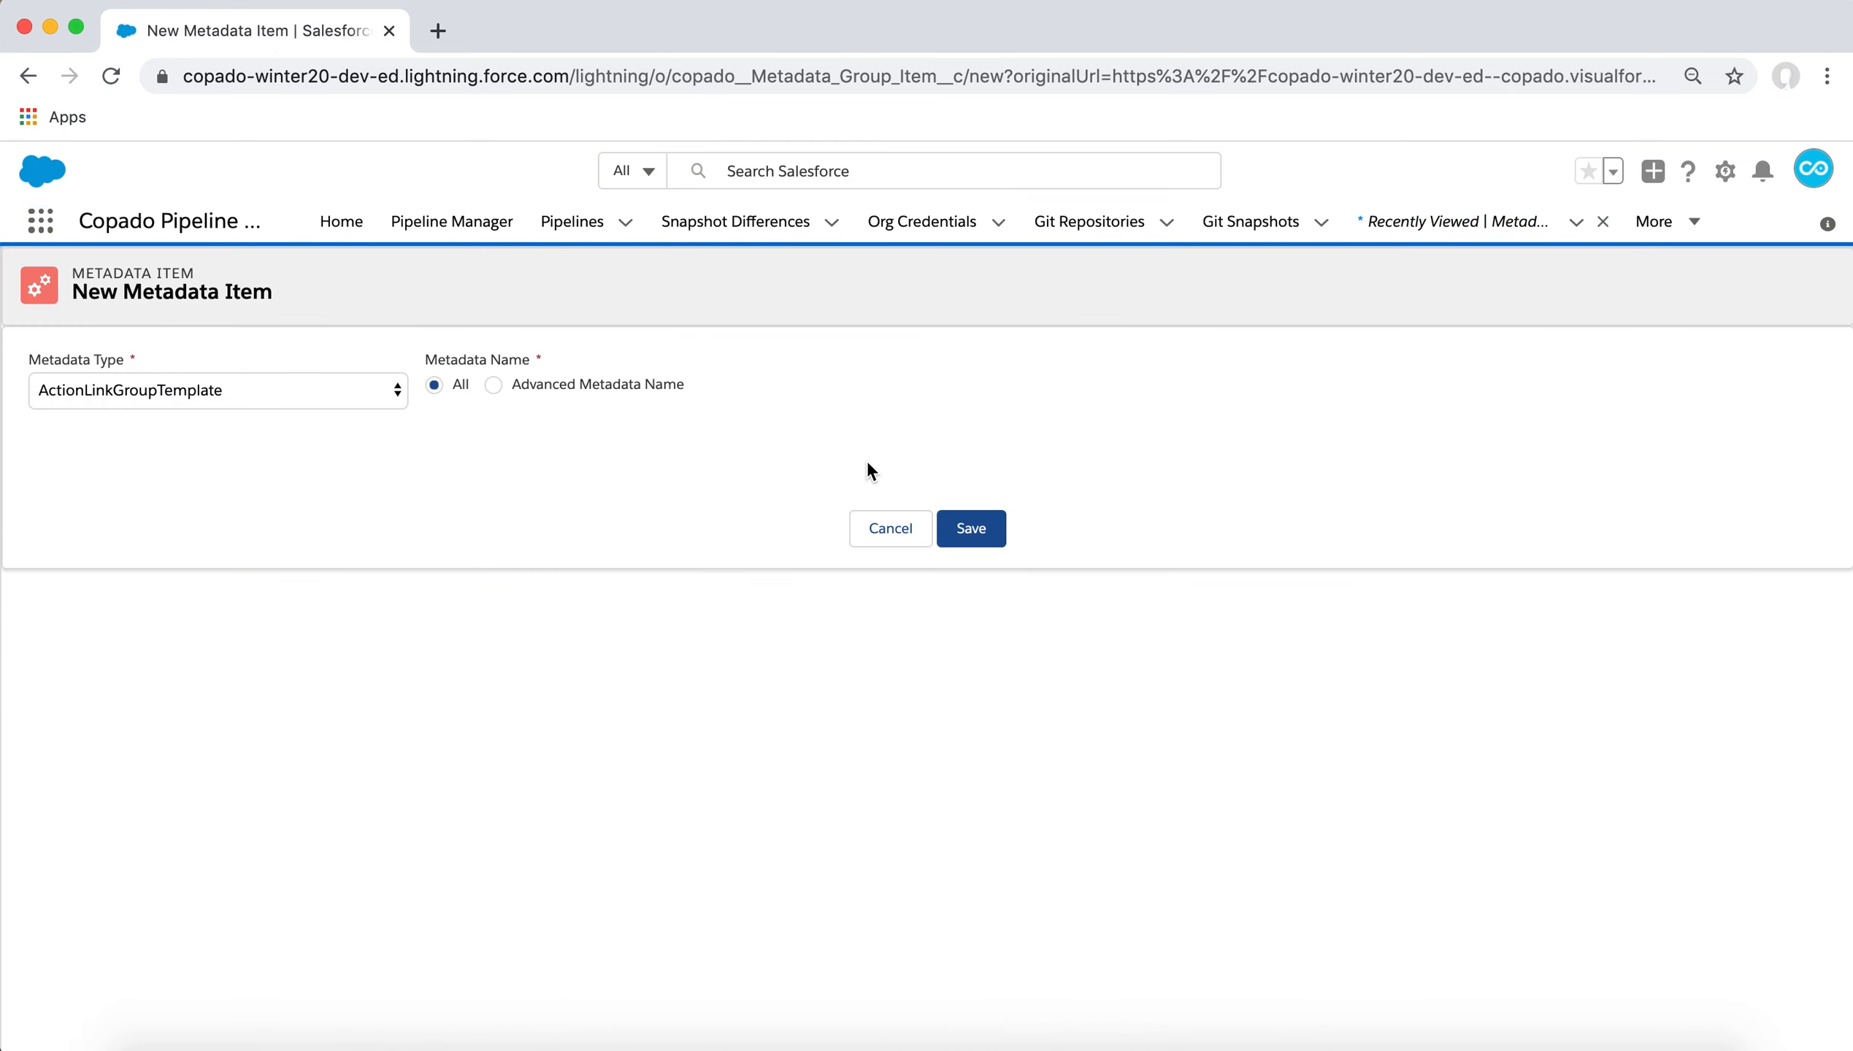
pyautogui.click(361, 402)
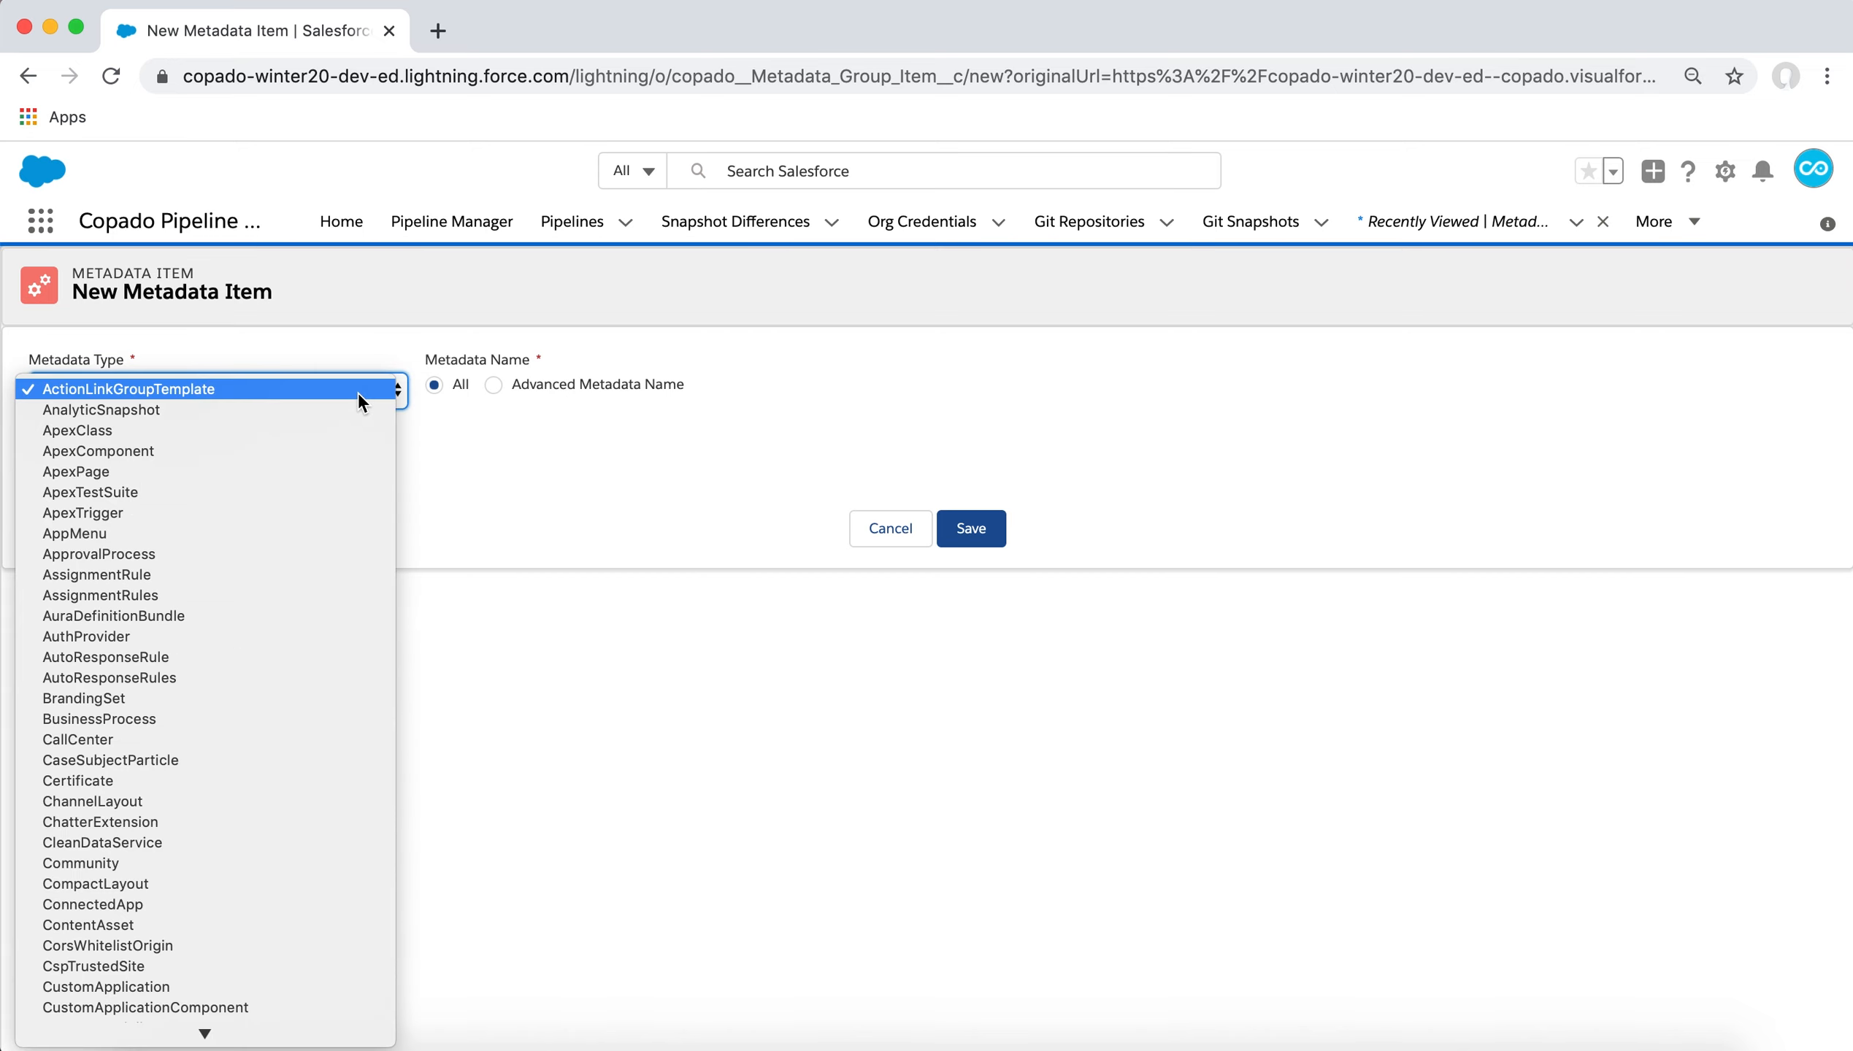
pyautogui.click(350, 424)
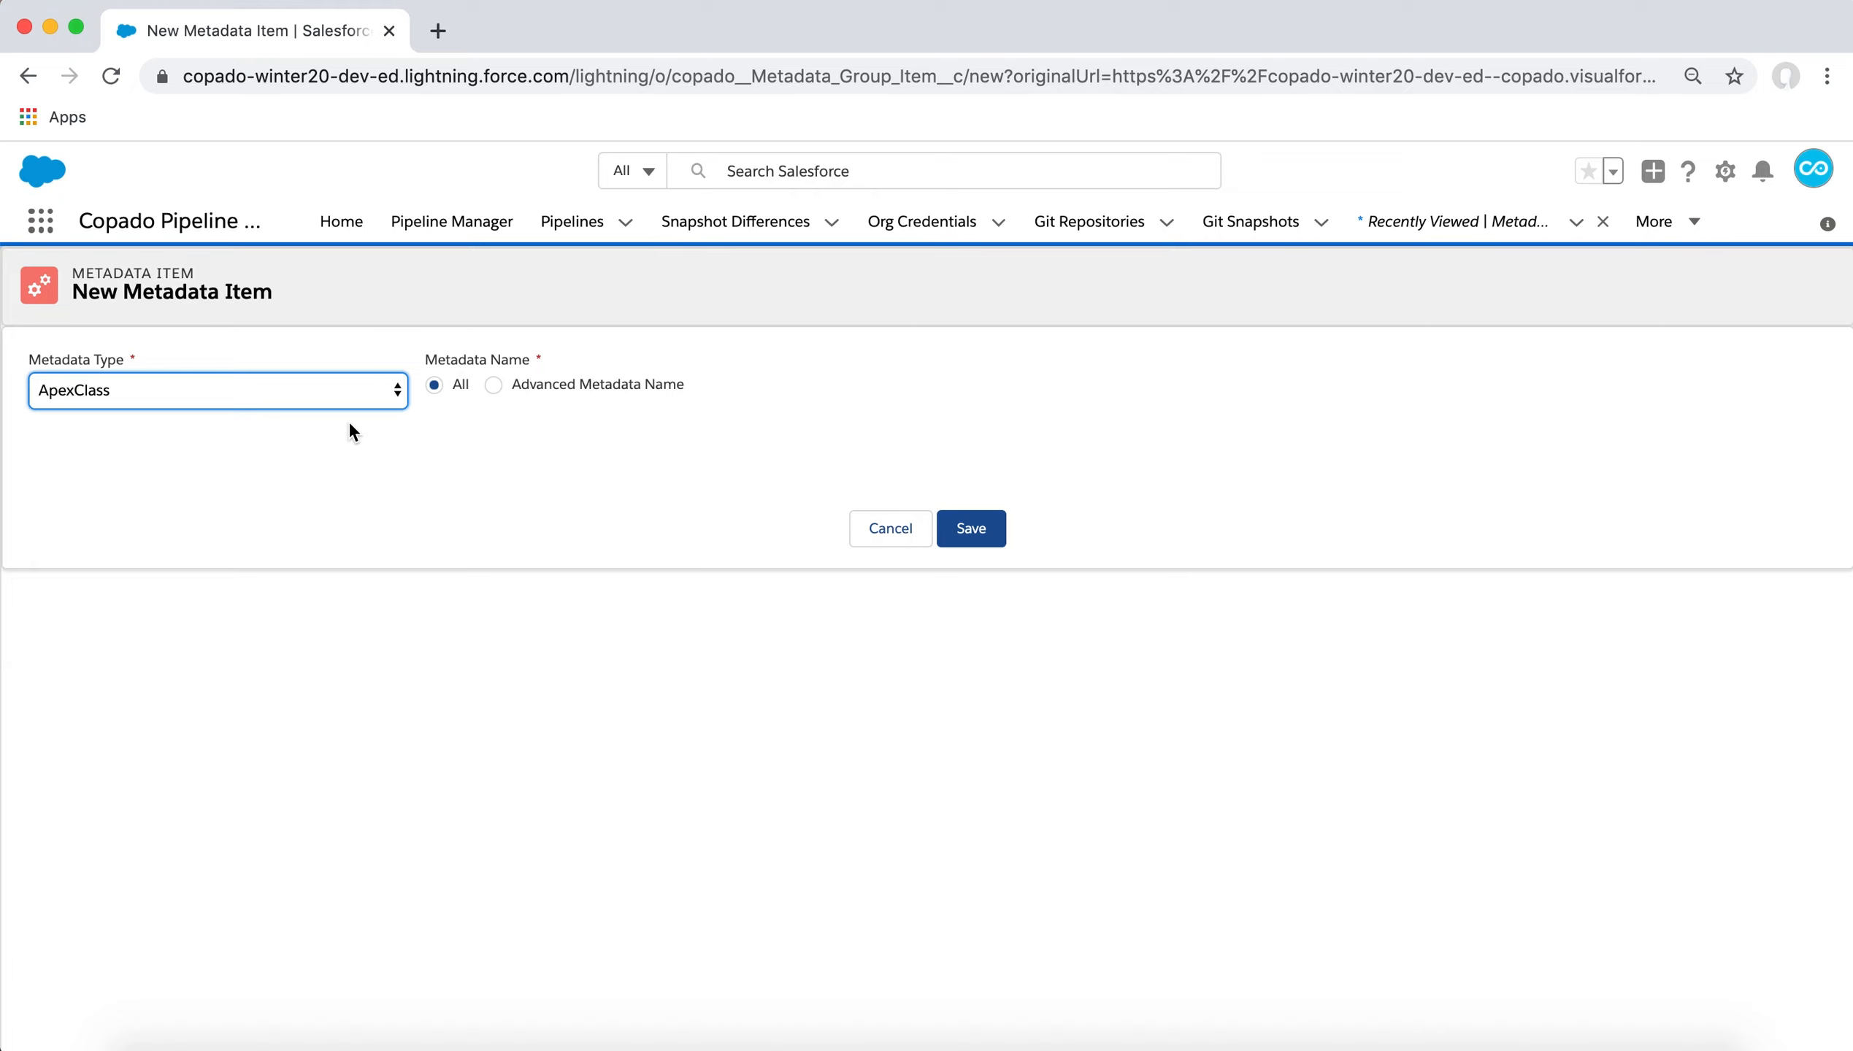
pyautogui.click(971, 528)
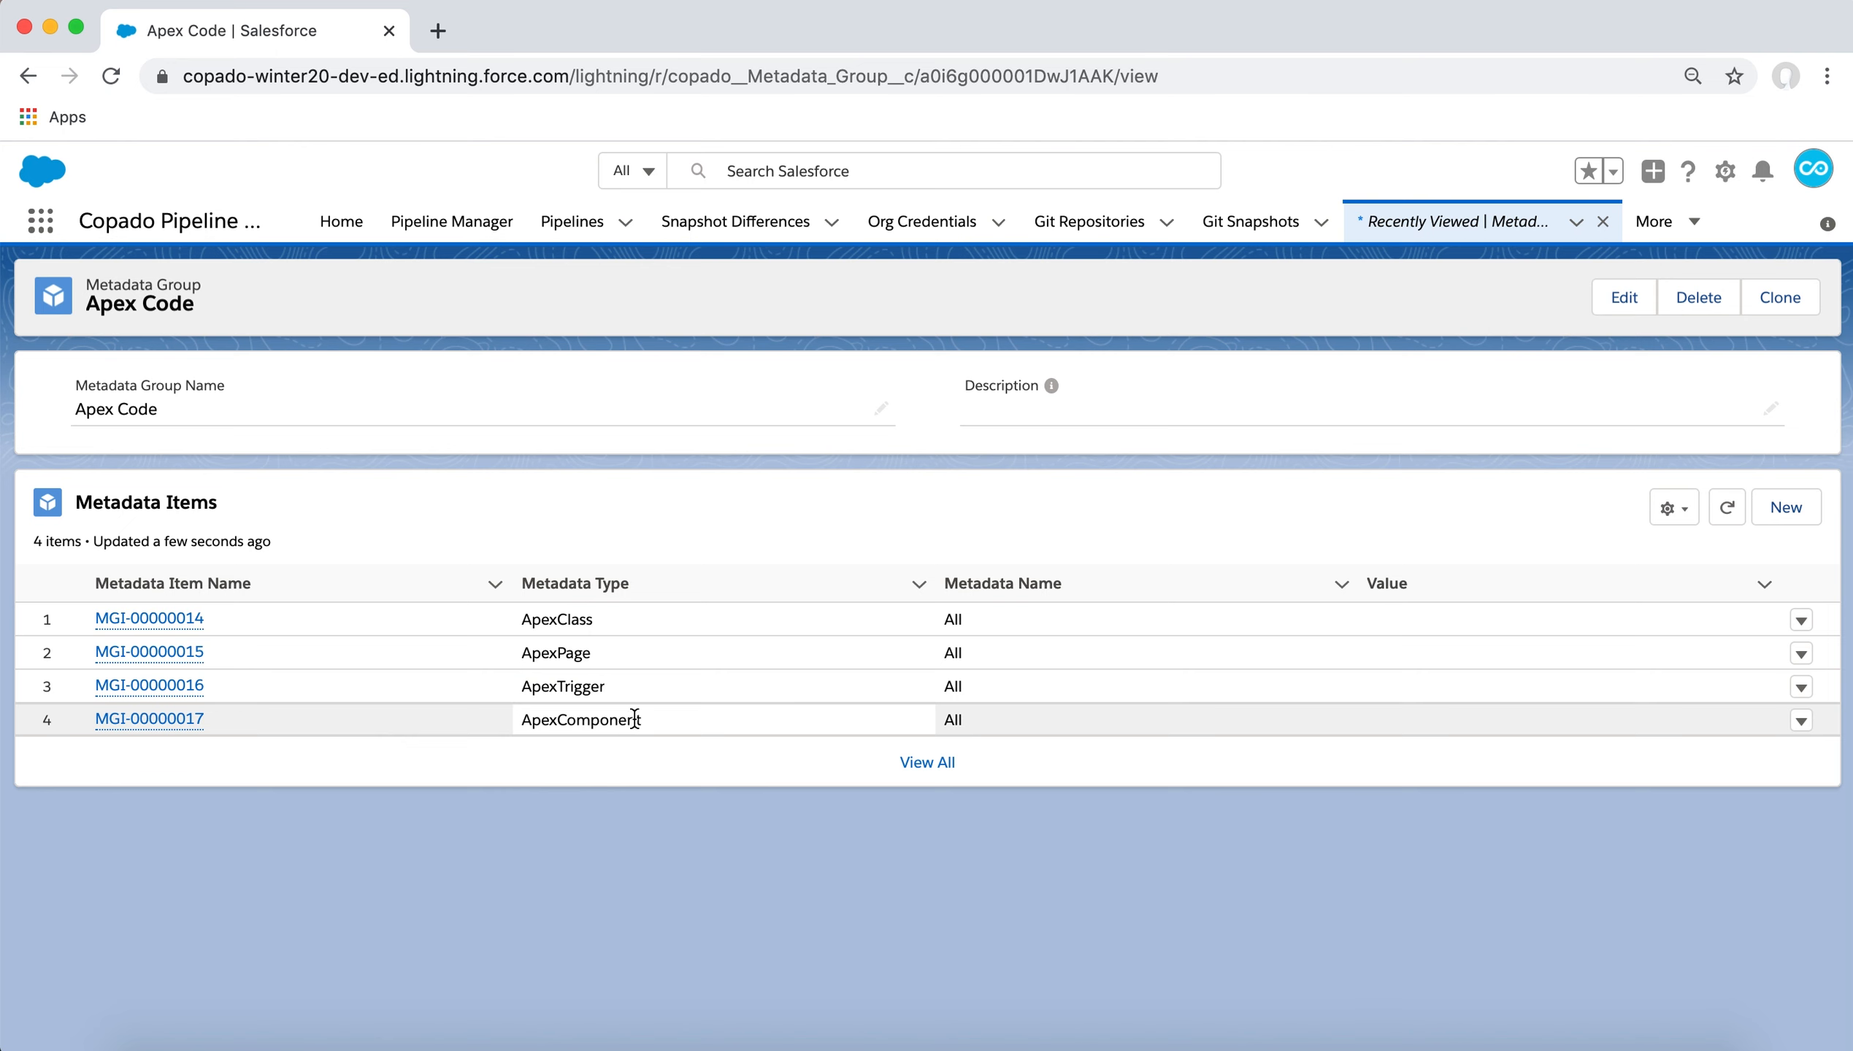
# Create and save a second metadata group named Profiles and Permission Sets.
pyautogui.click(1411, 228)
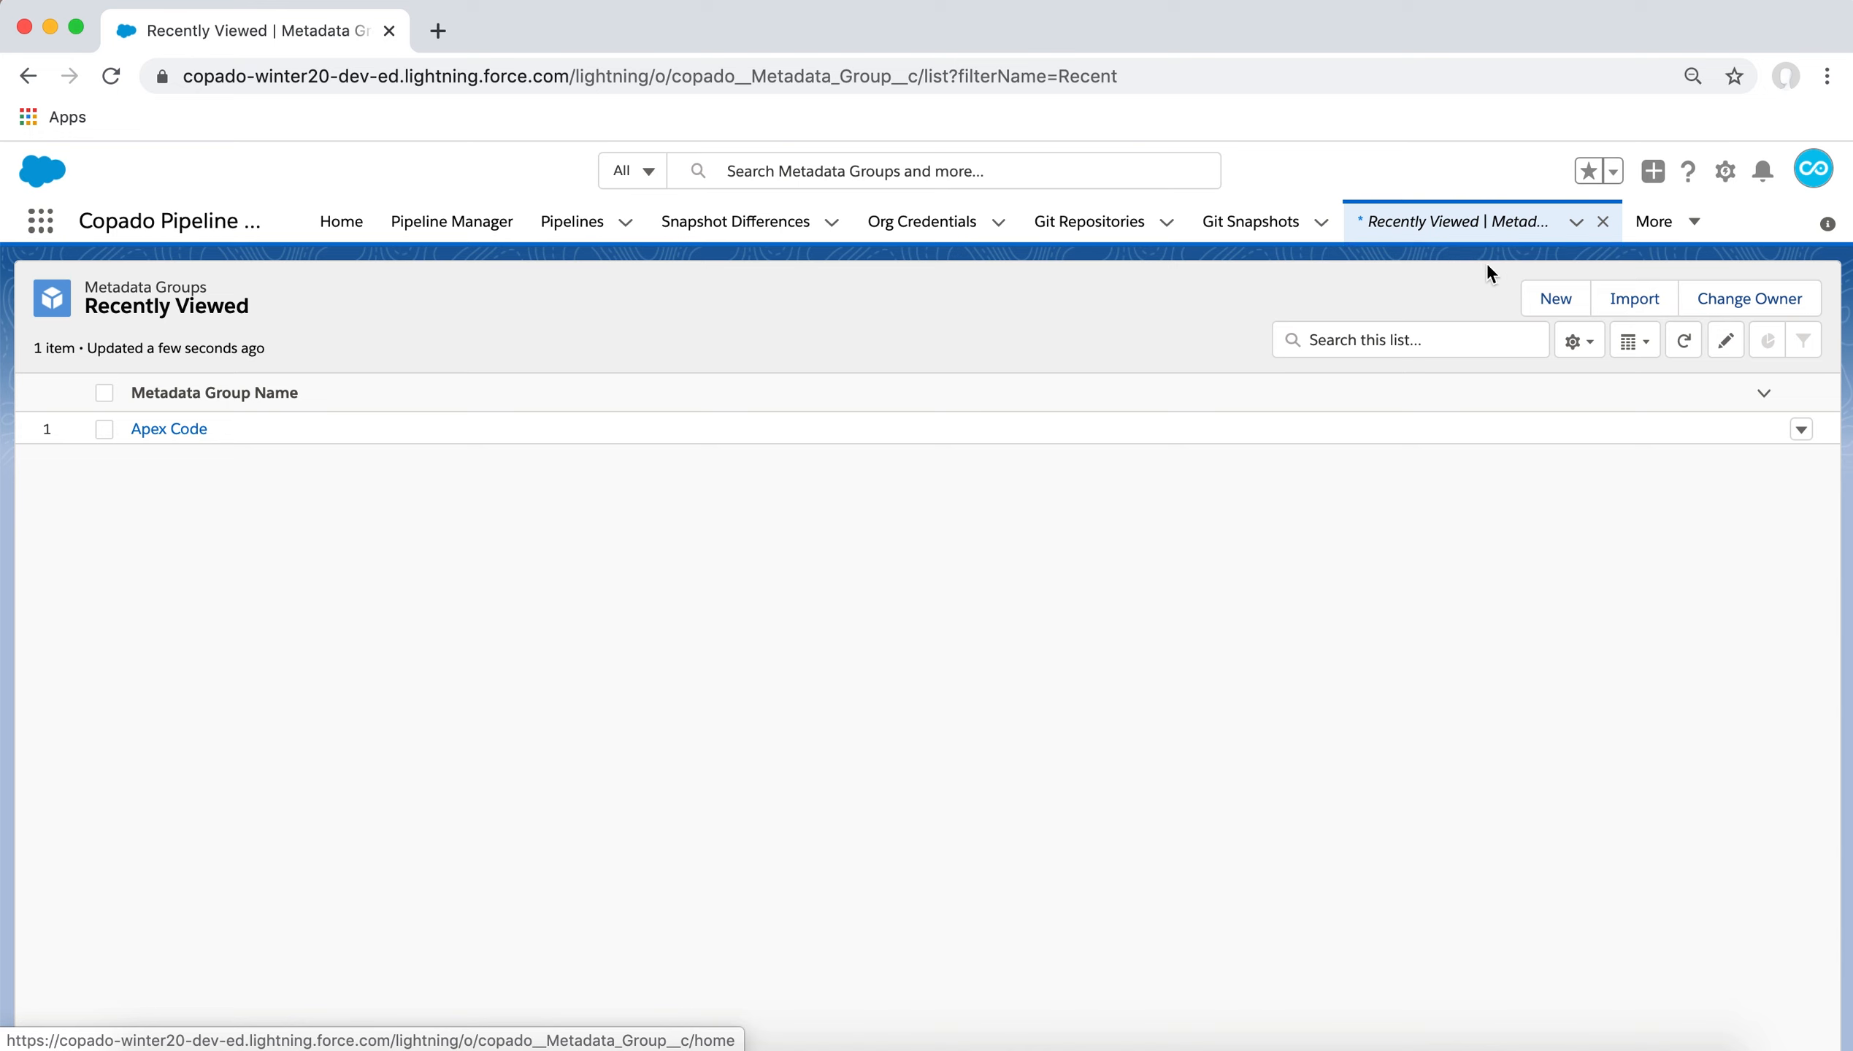
pyautogui.click(1546, 300)
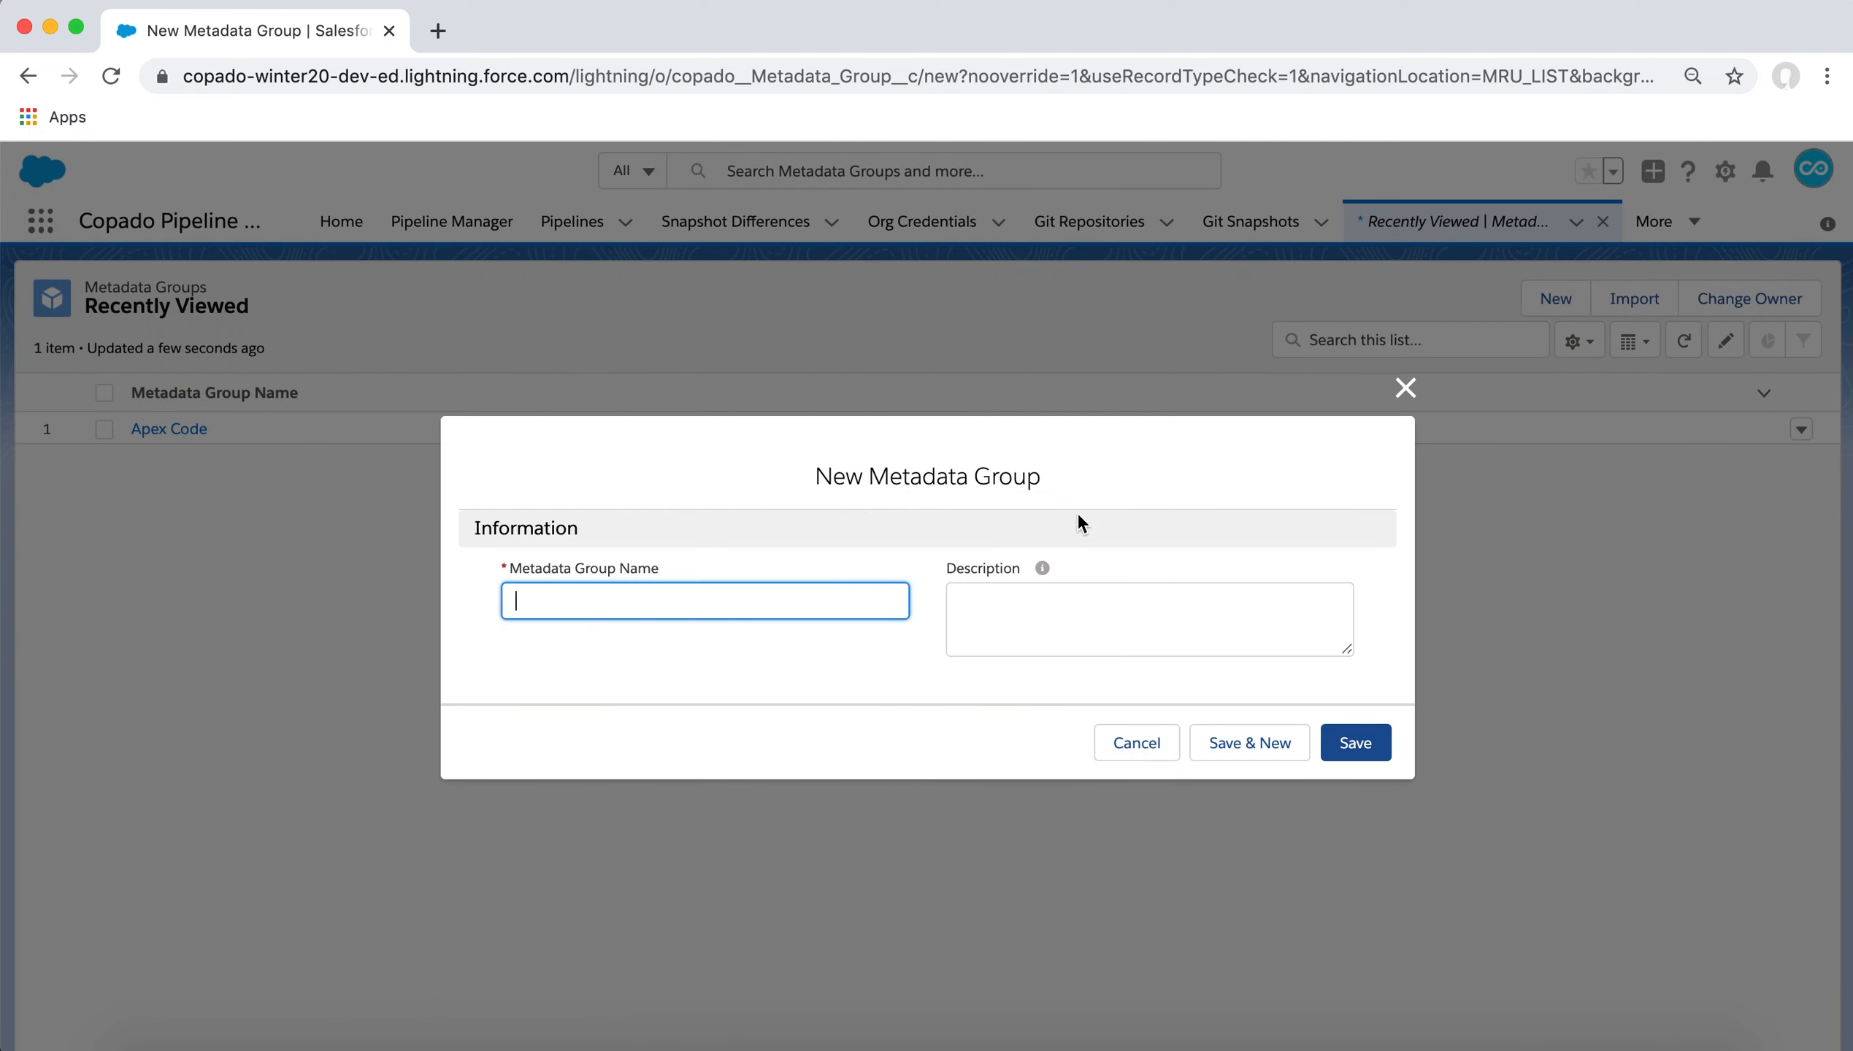
pyautogui.write('Profiles and Permission Sets')
pyautogui.click(1346, 744)
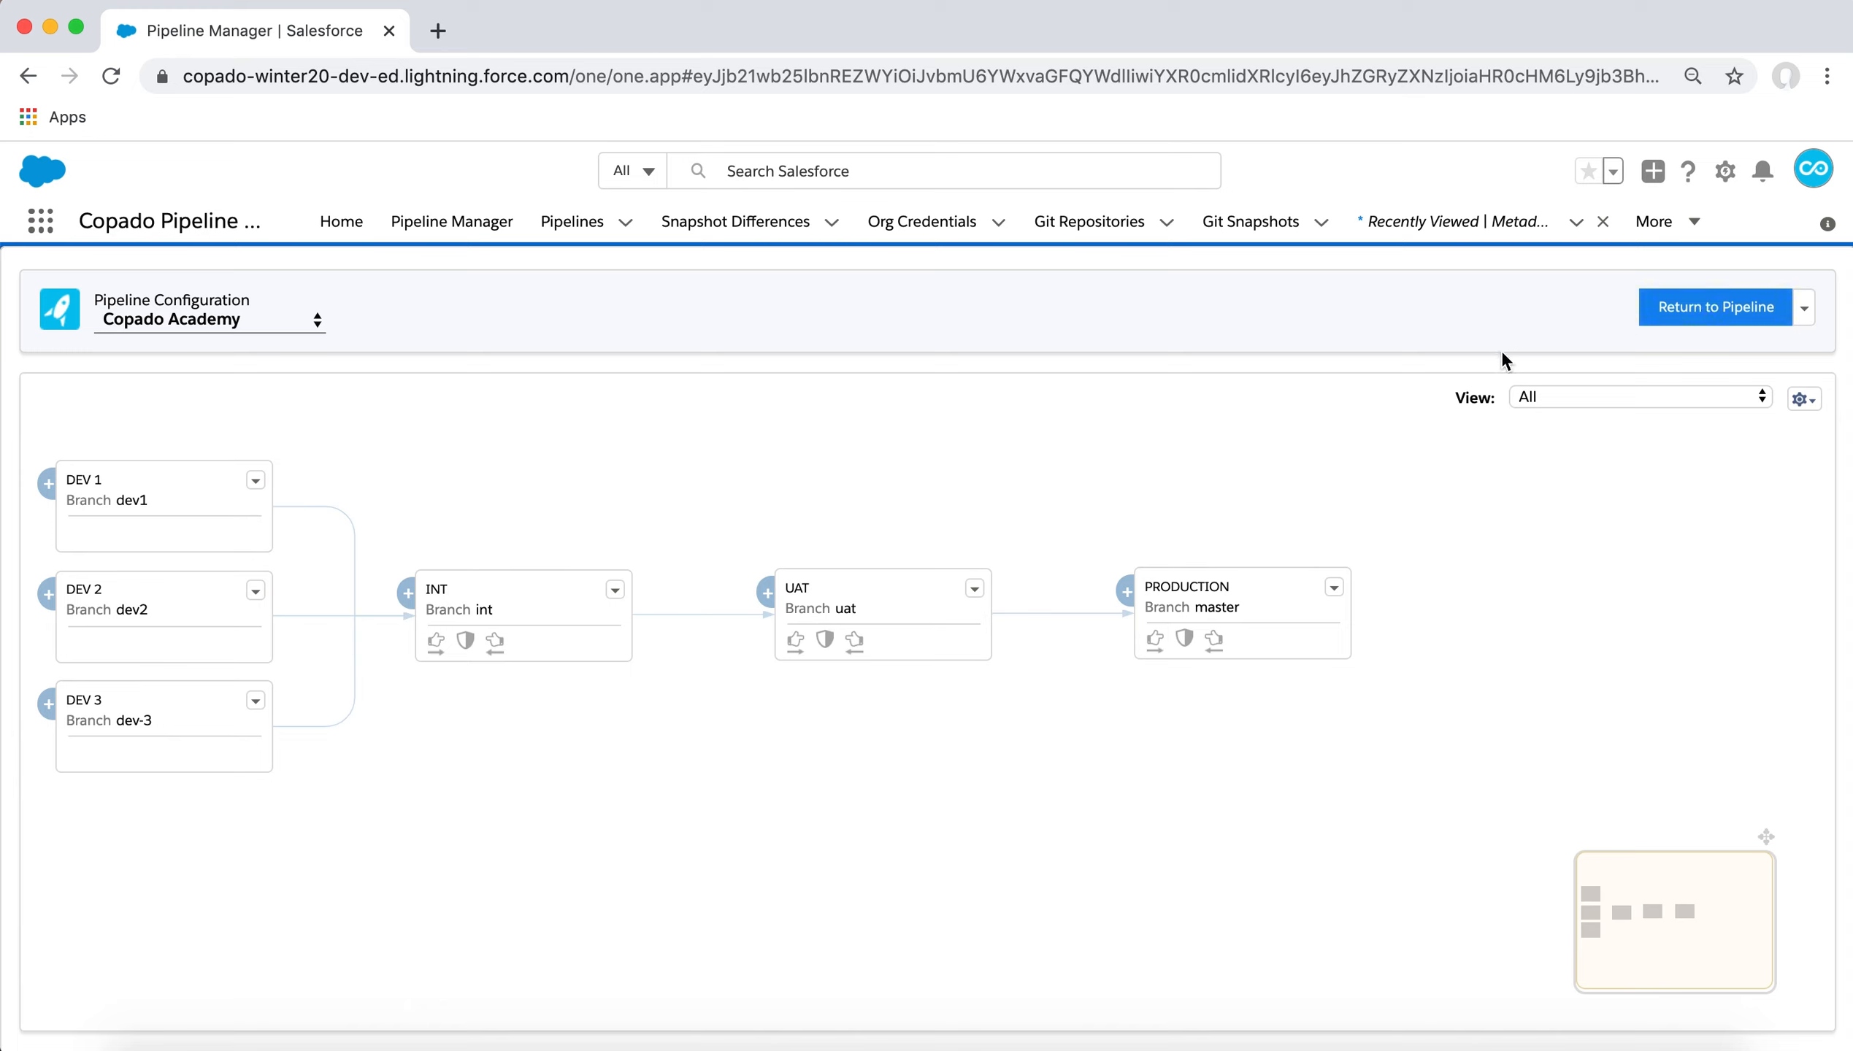
# Open the INT environment's connection behavior for editing and set its Deployment Behavior to Automated.
pyautogui.click(467, 642)
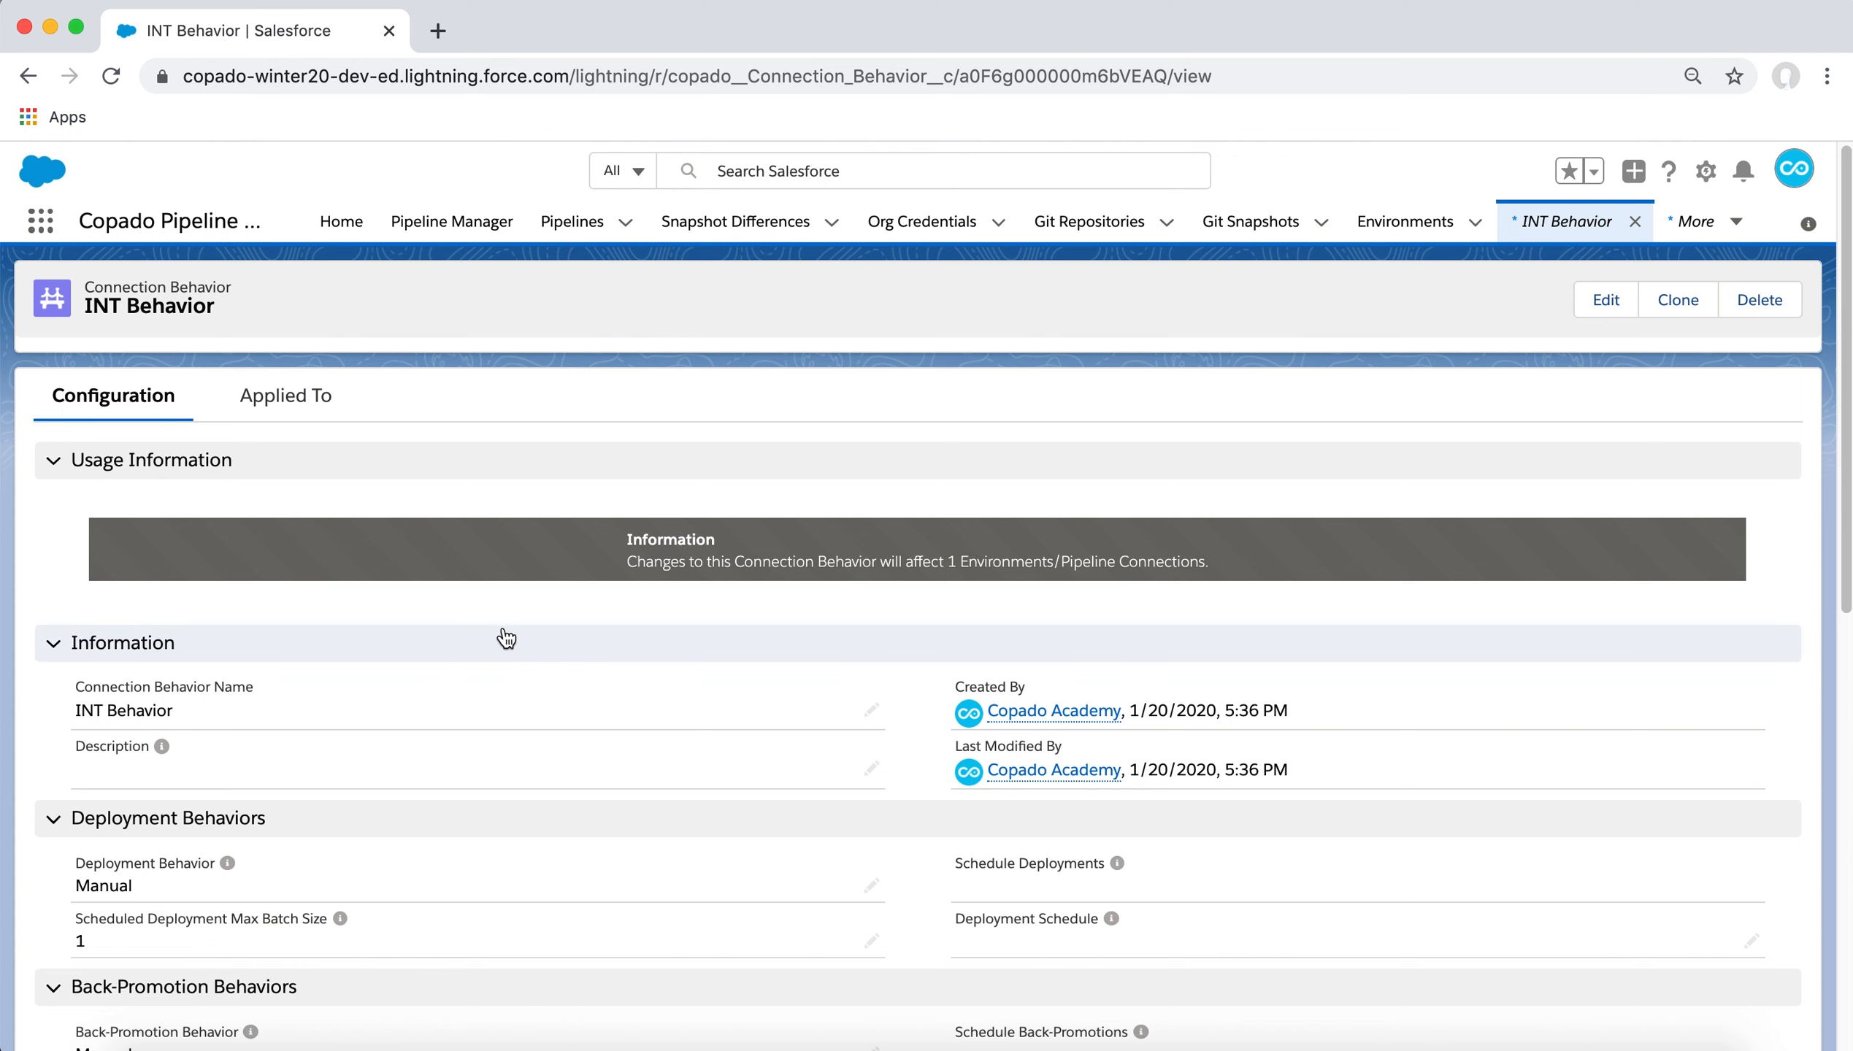
pyautogui.click(1599, 297)
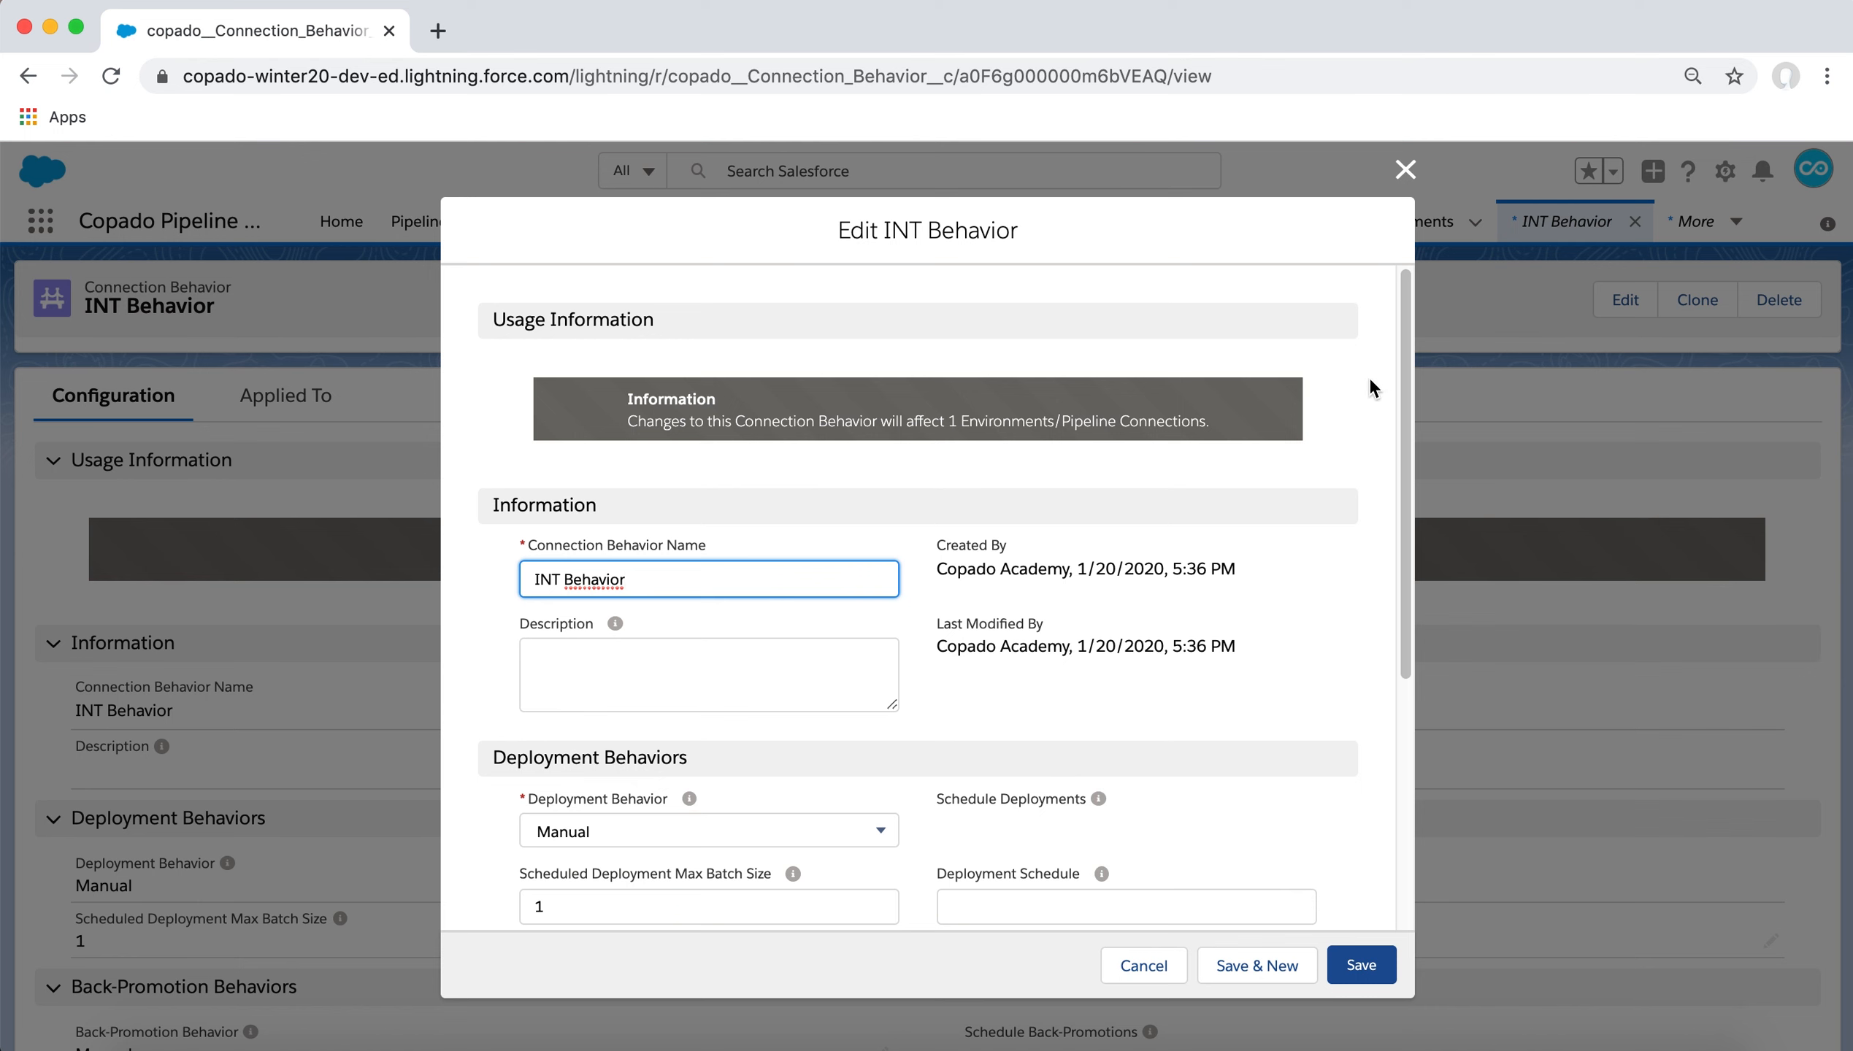
pyautogui.scroll(-5, 901, 542)
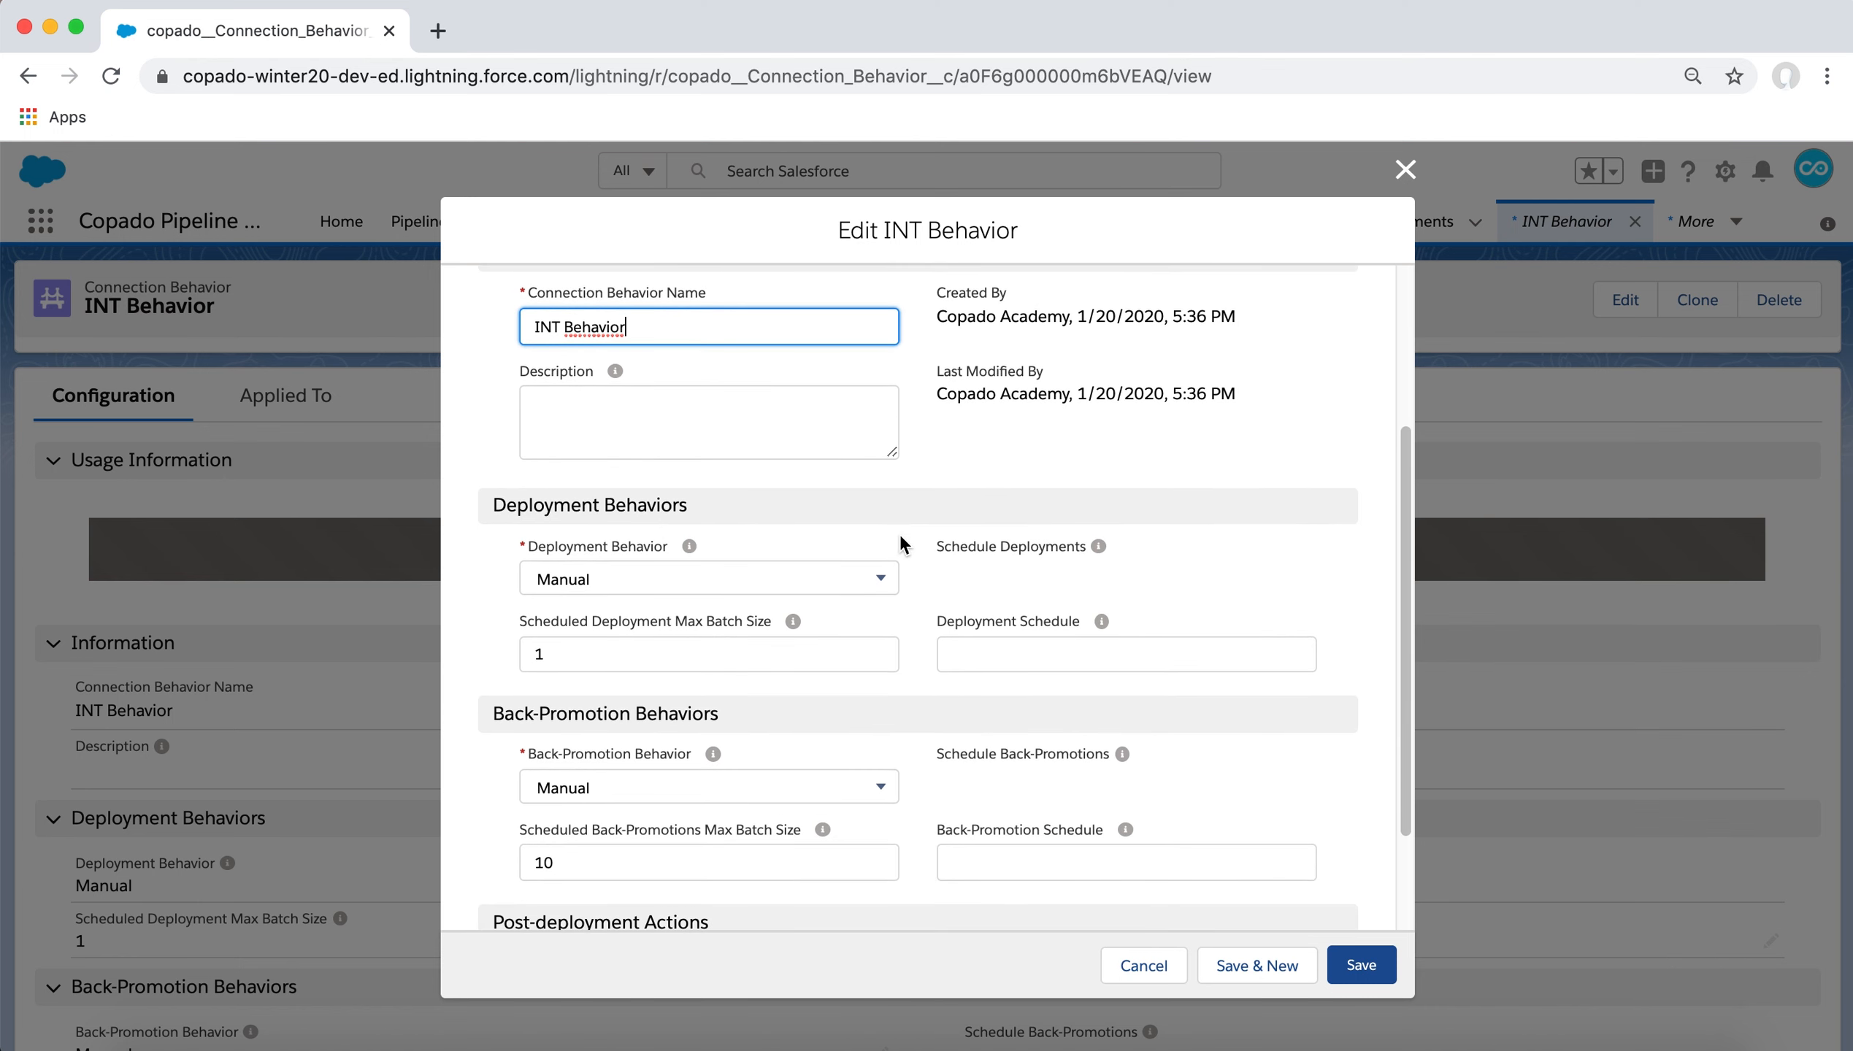
pyautogui.click(853, 587)
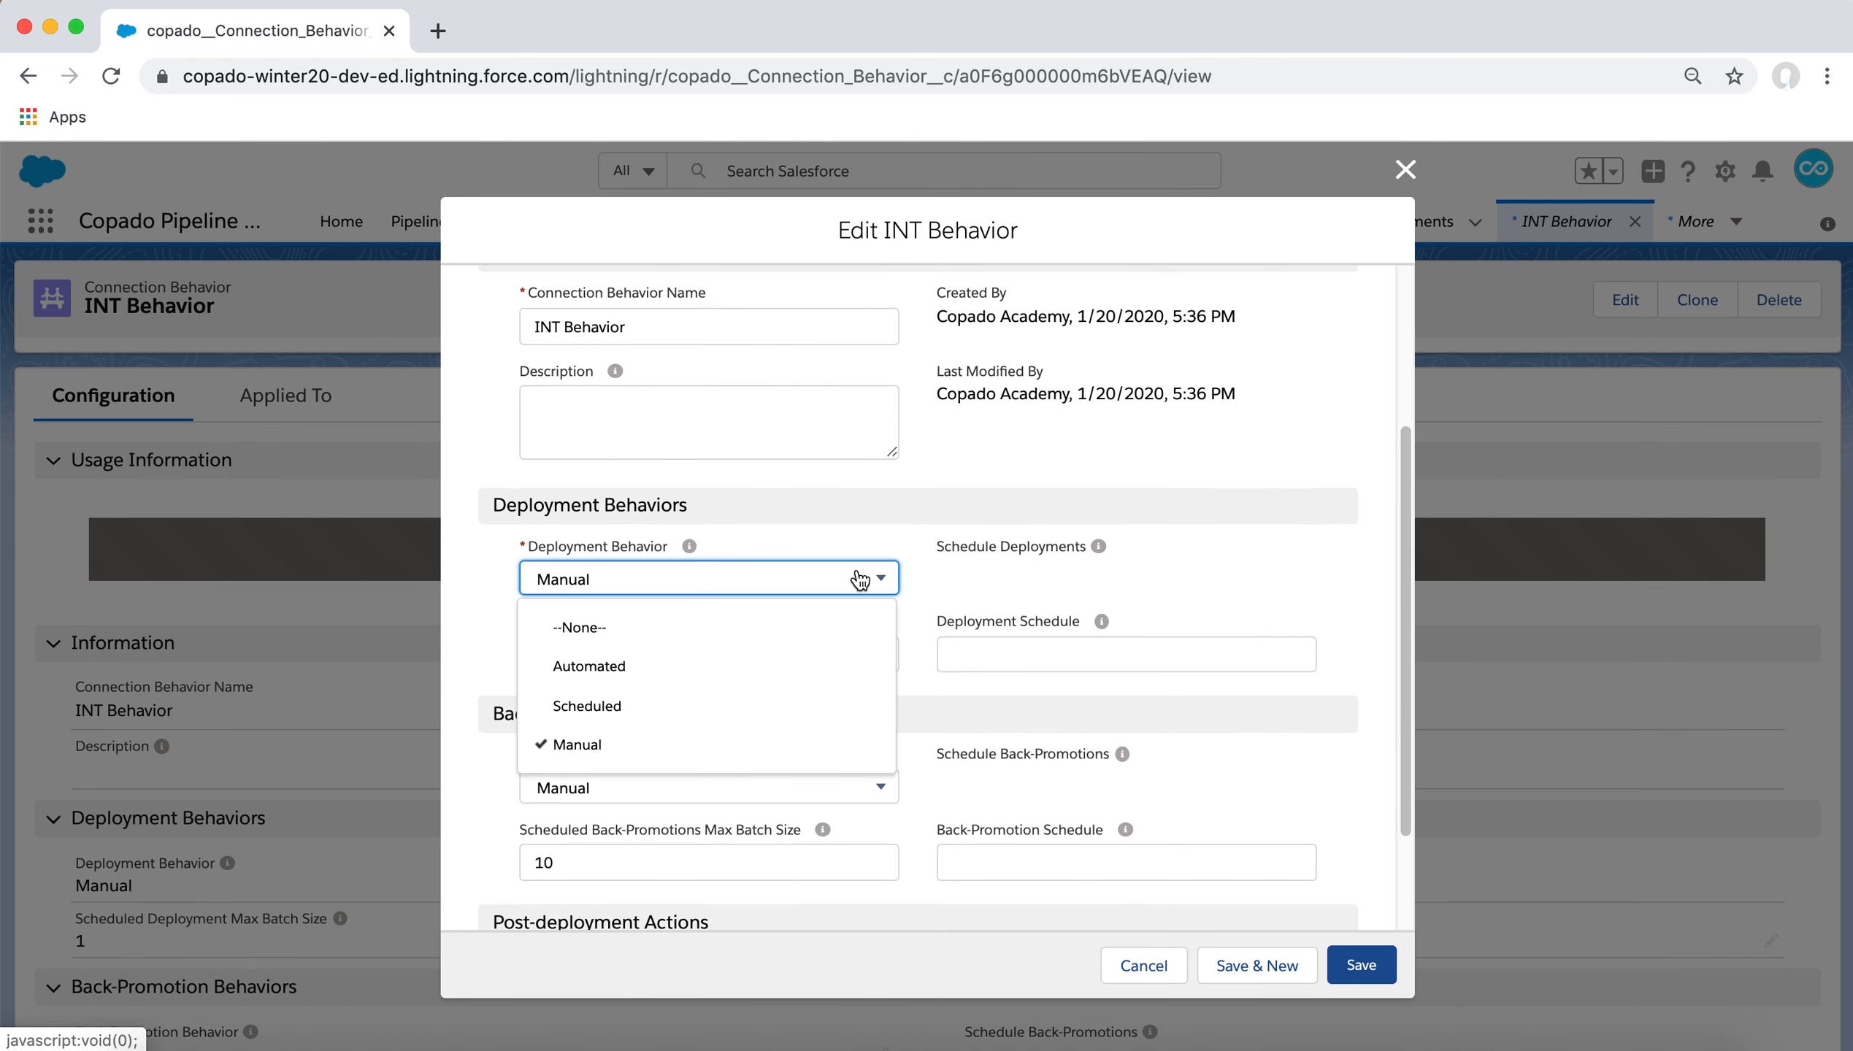
pyautogui.click(833, 652)
# Set Back-Promotion Behavior to Scheduled and Story Status After Deployment to Ready for UAT, then save INT Behavior.
pyautogui.scroll(-3, 833, 650)
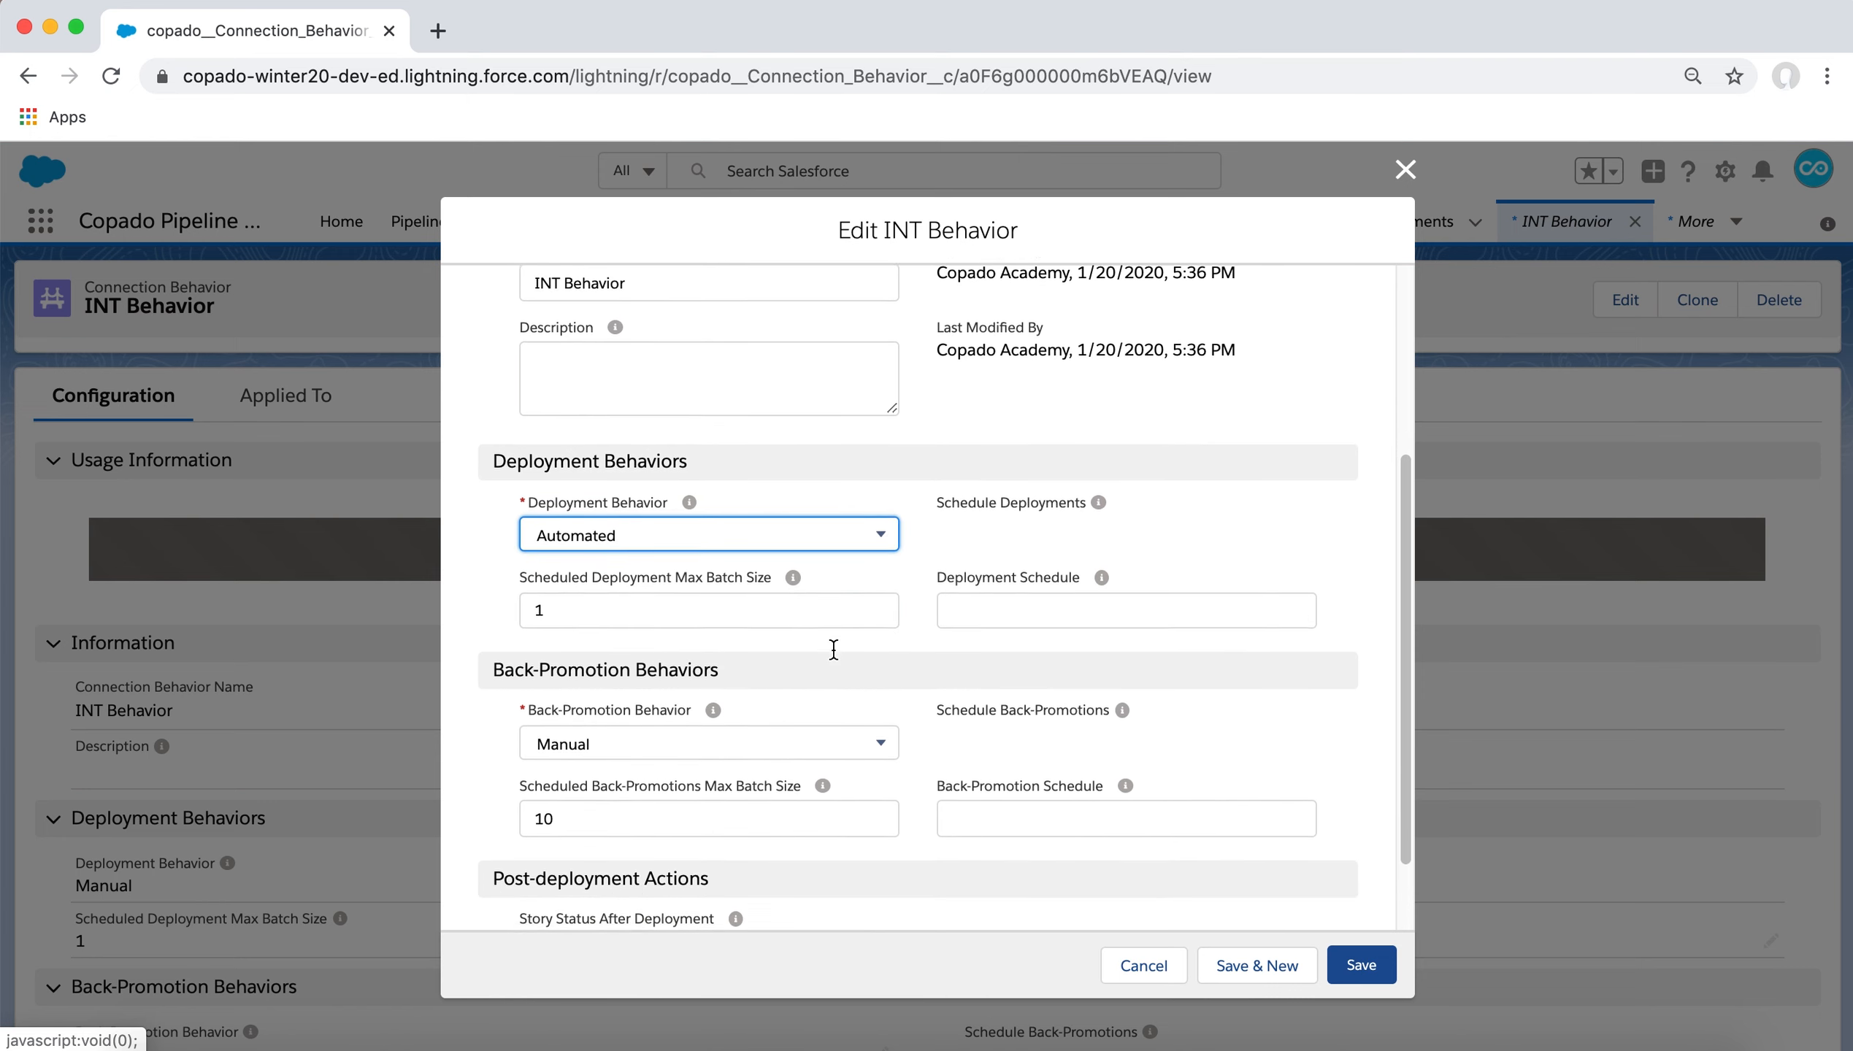
pyautogui.click(837, 654)
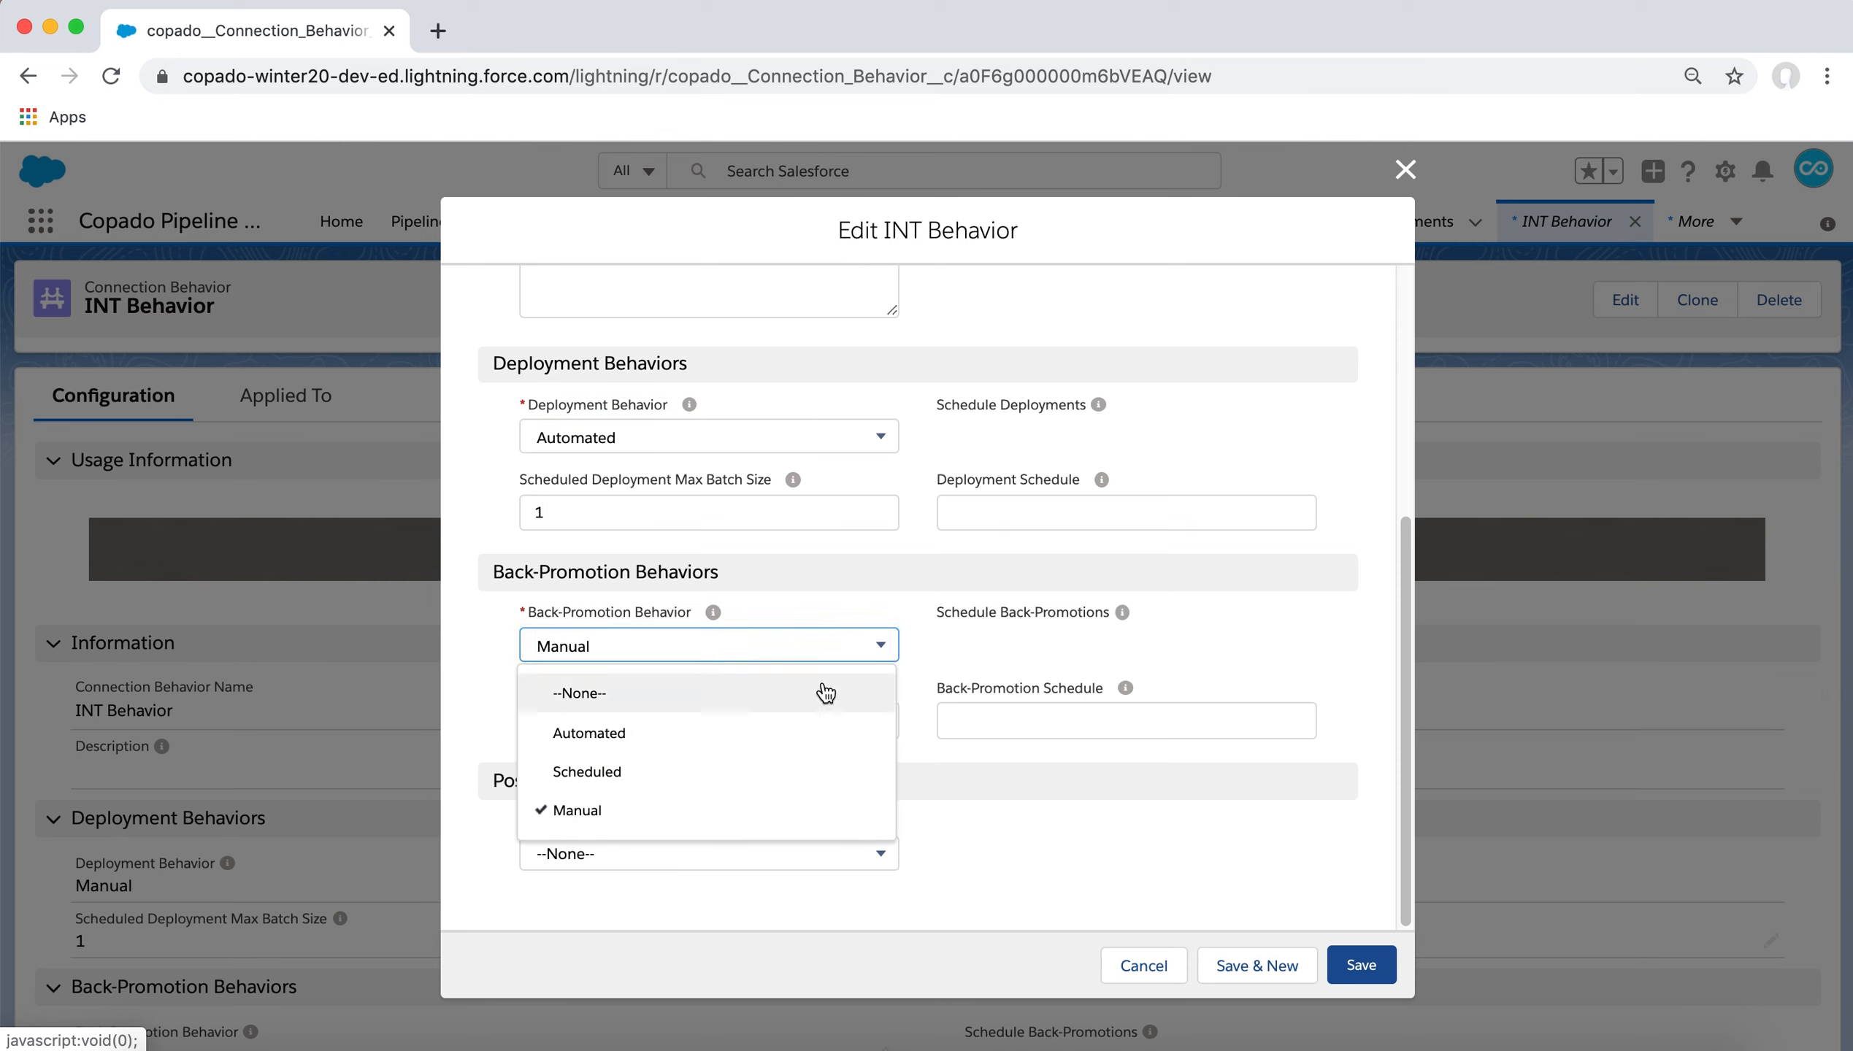
pyautogui.click(802, 770)
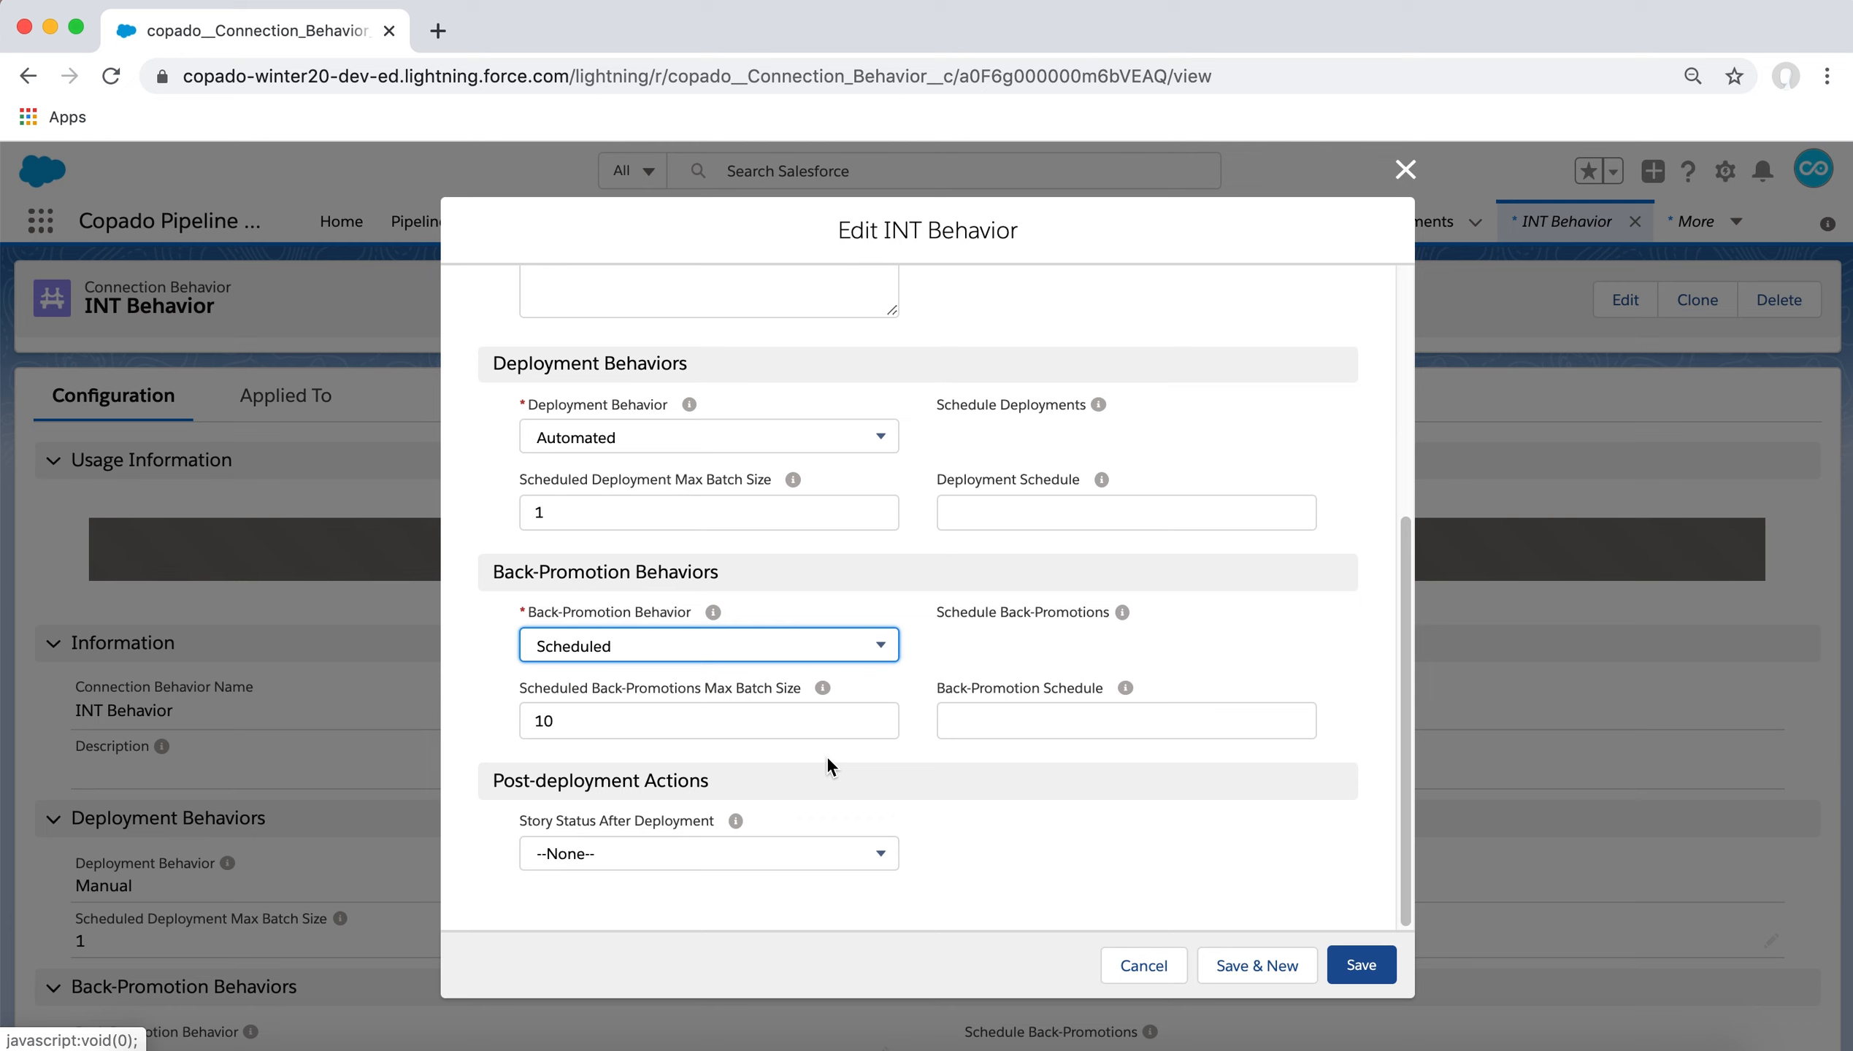
pyautogui.click(815, 853)
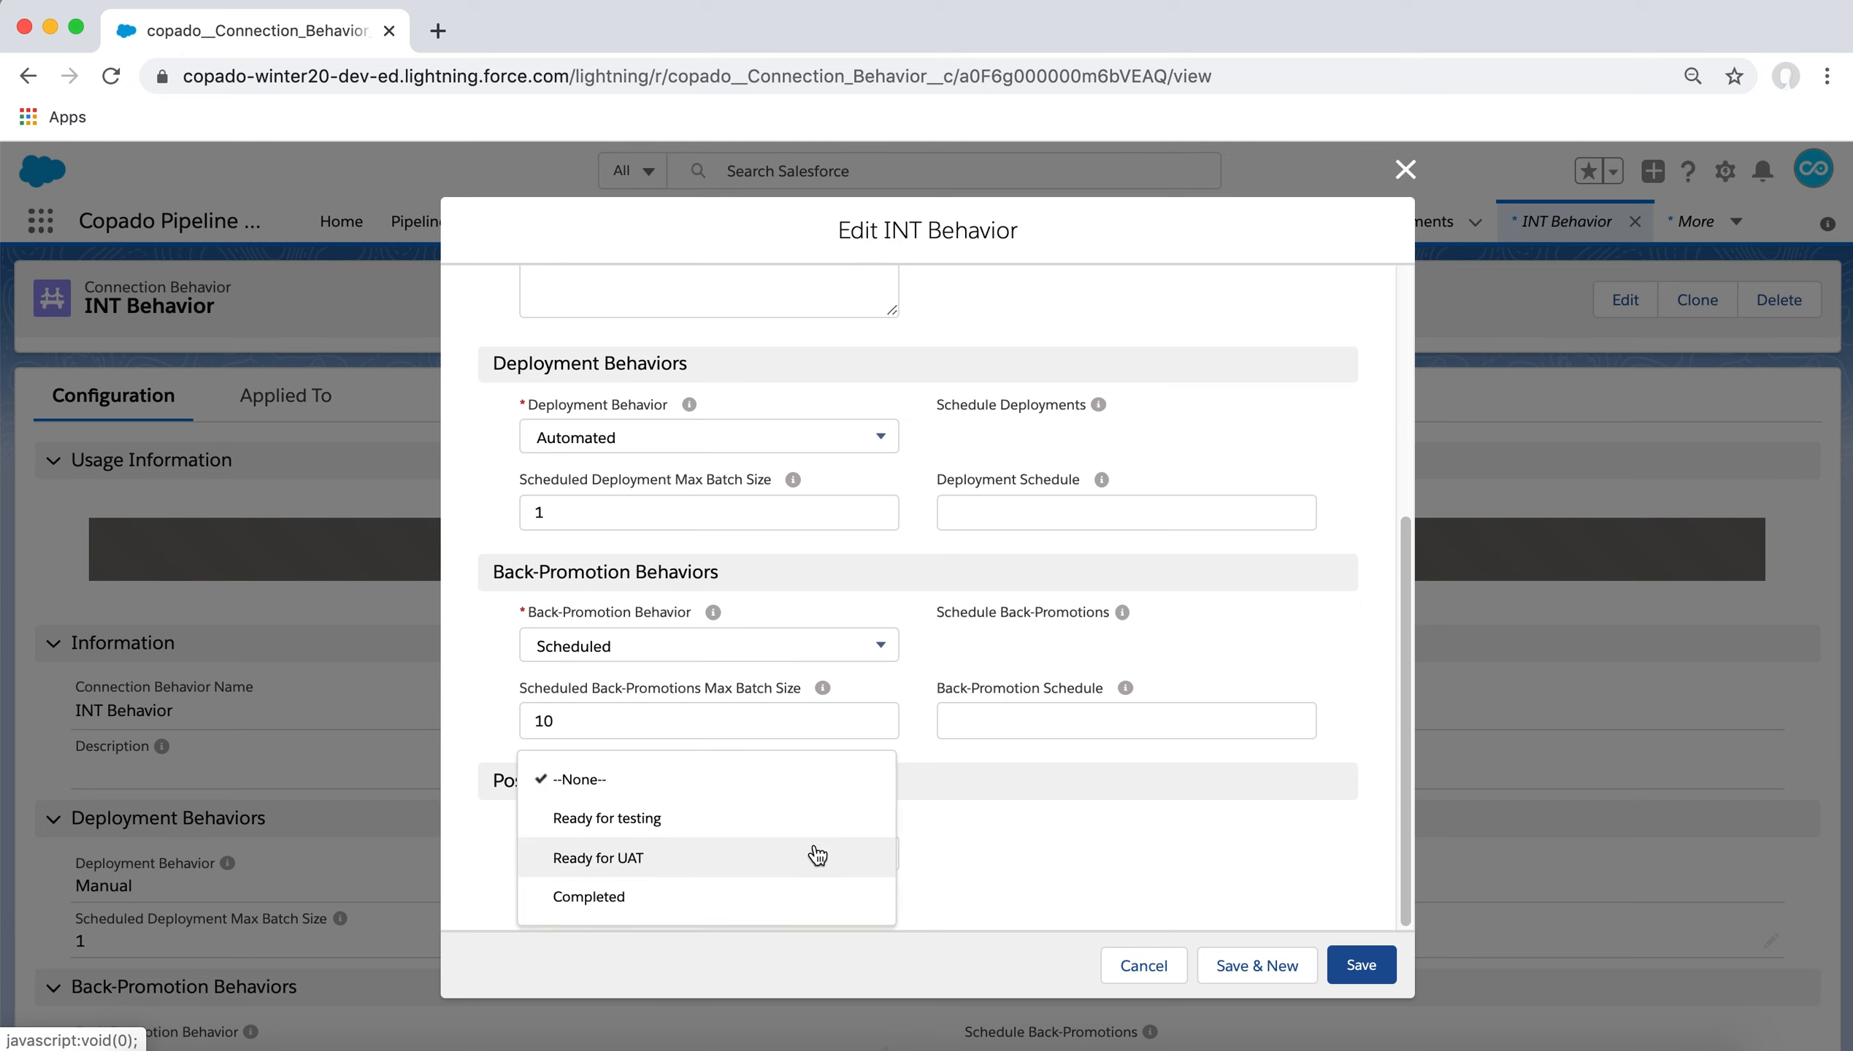
pyautogui.click(816, 855)
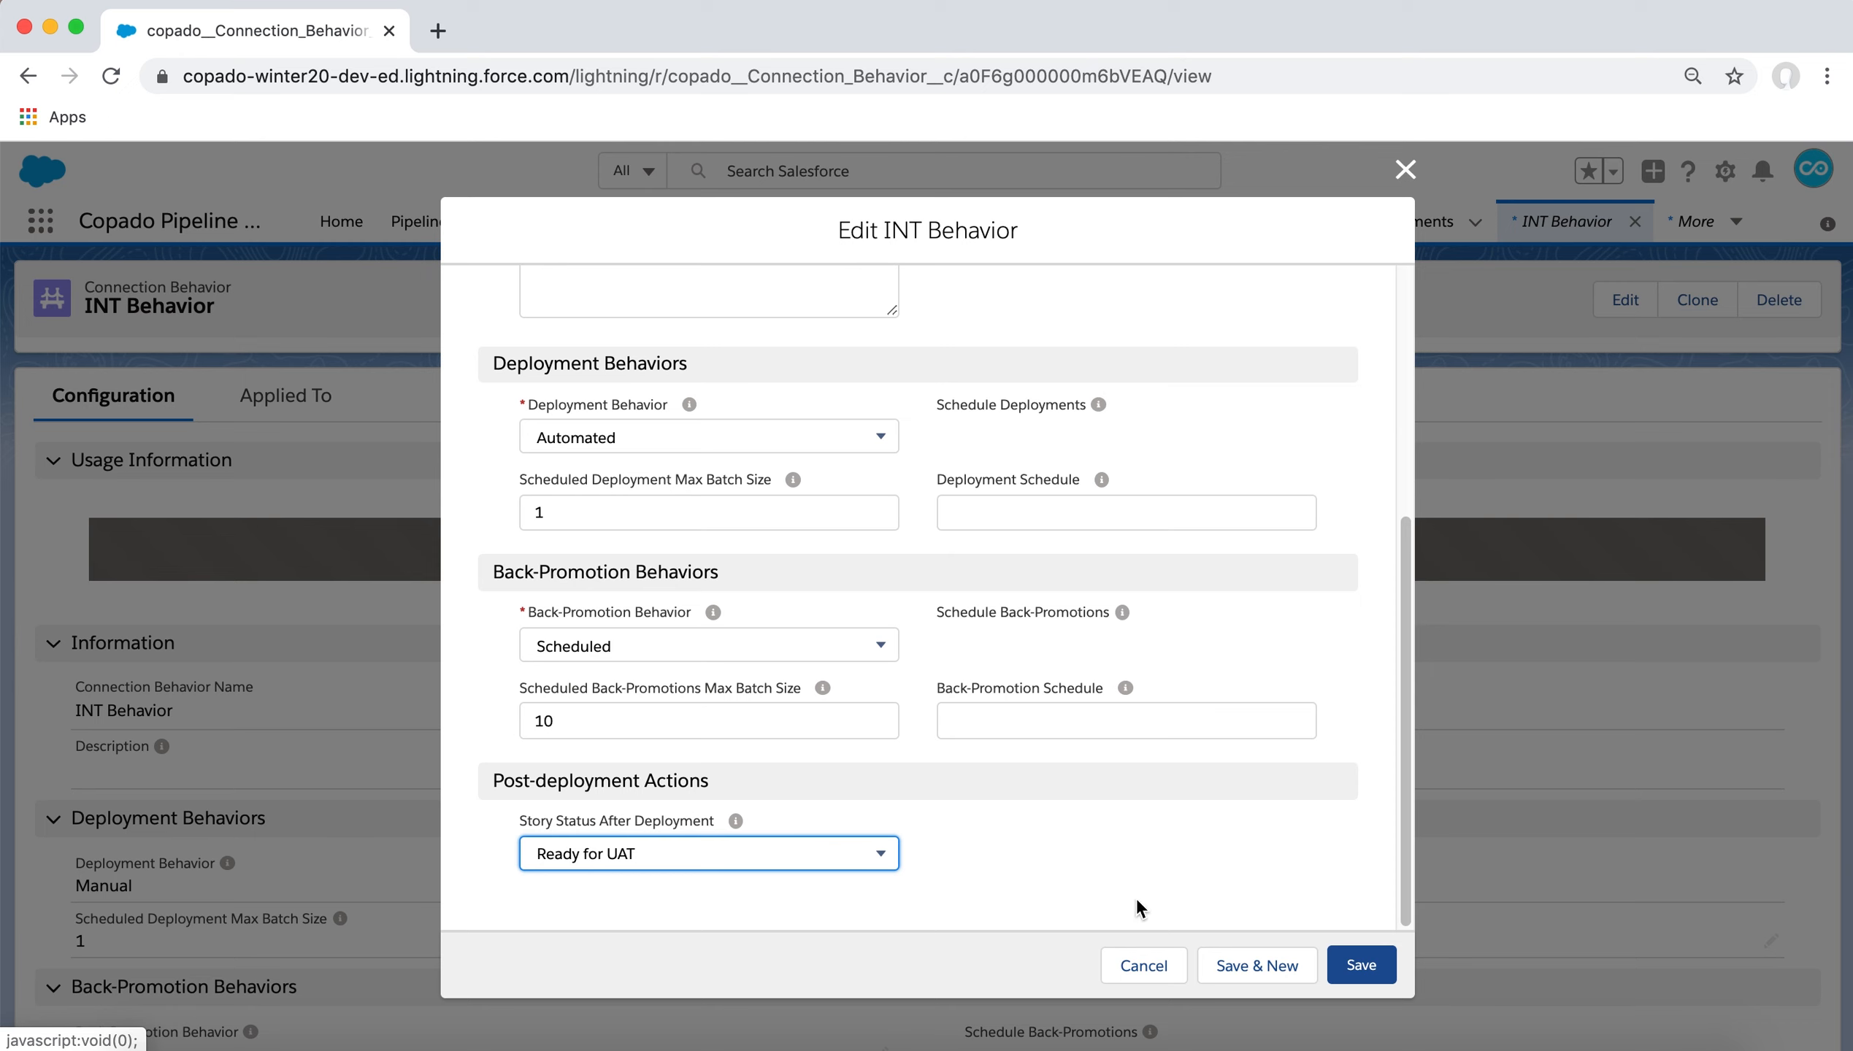
pyautogui.click(1350, 958)
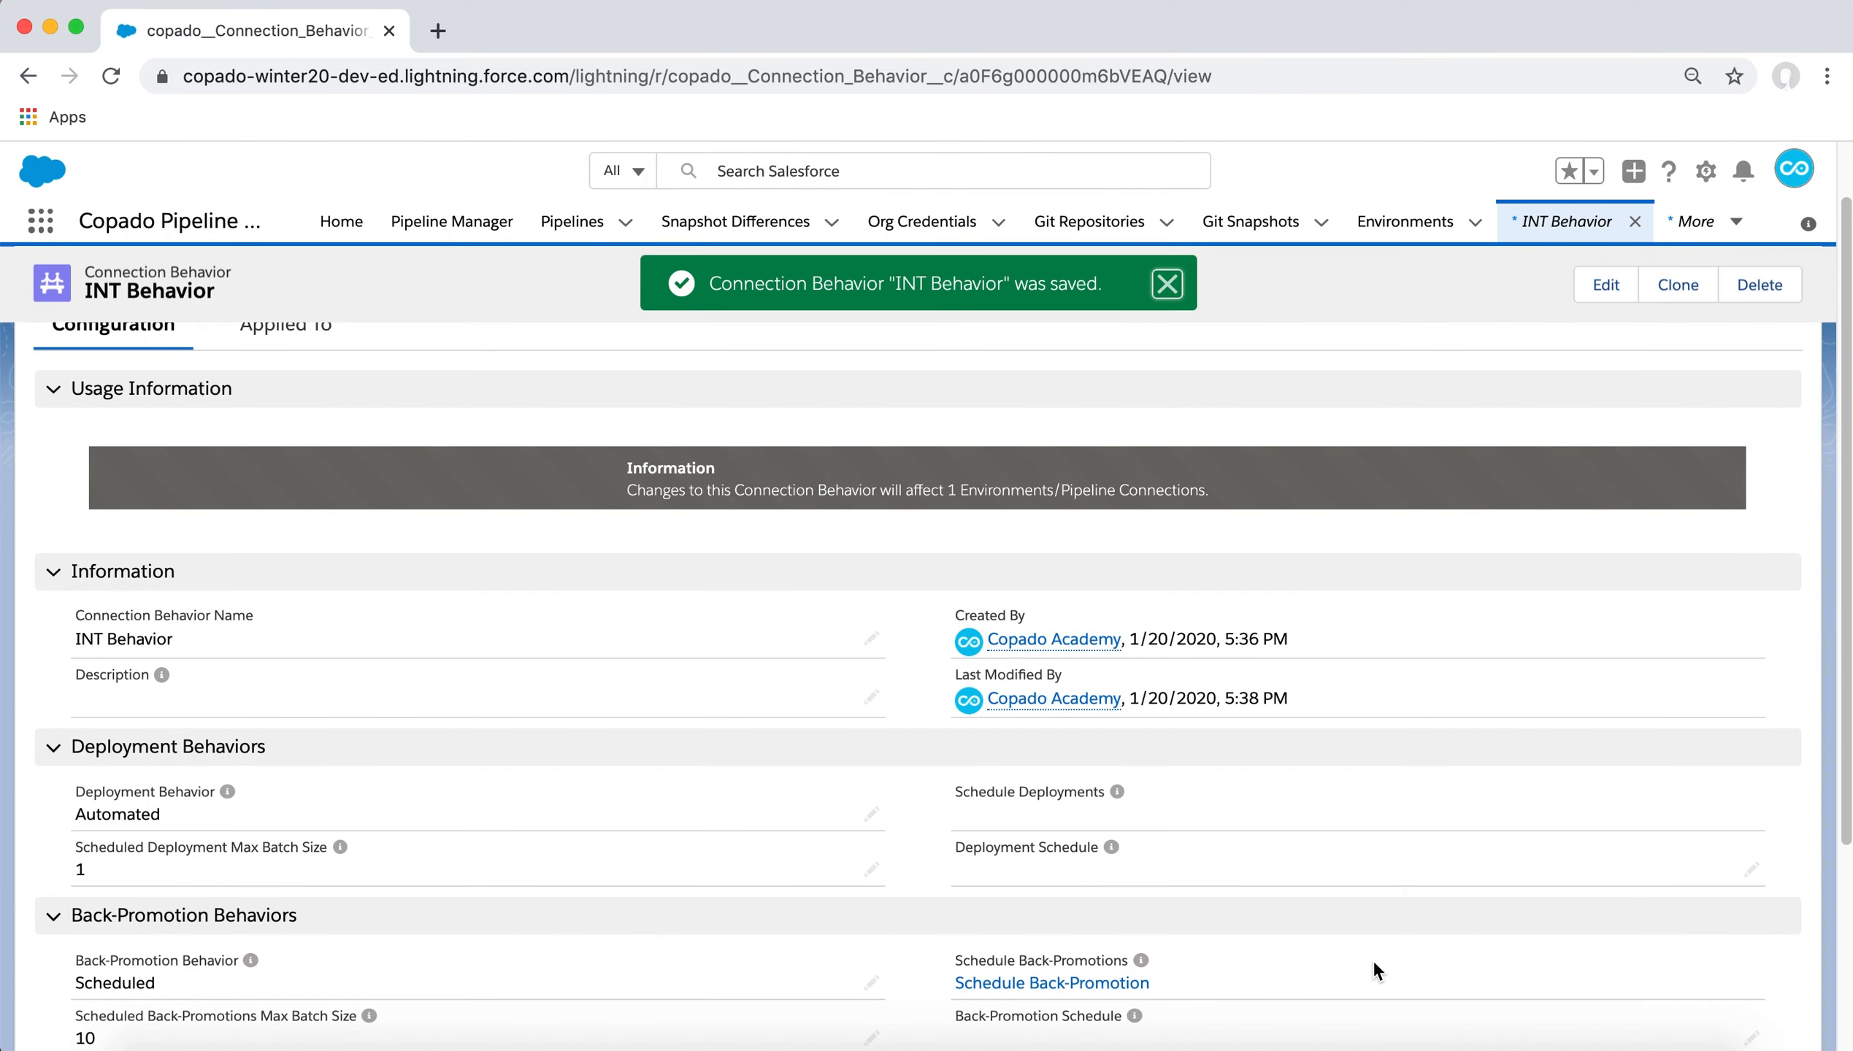
# Schedule INT Behavior's back-promotions weekly on Sunday, keeping the 12:00 start time, and save the schedule.
pyautogui.scroll(-3, 1374, 959)
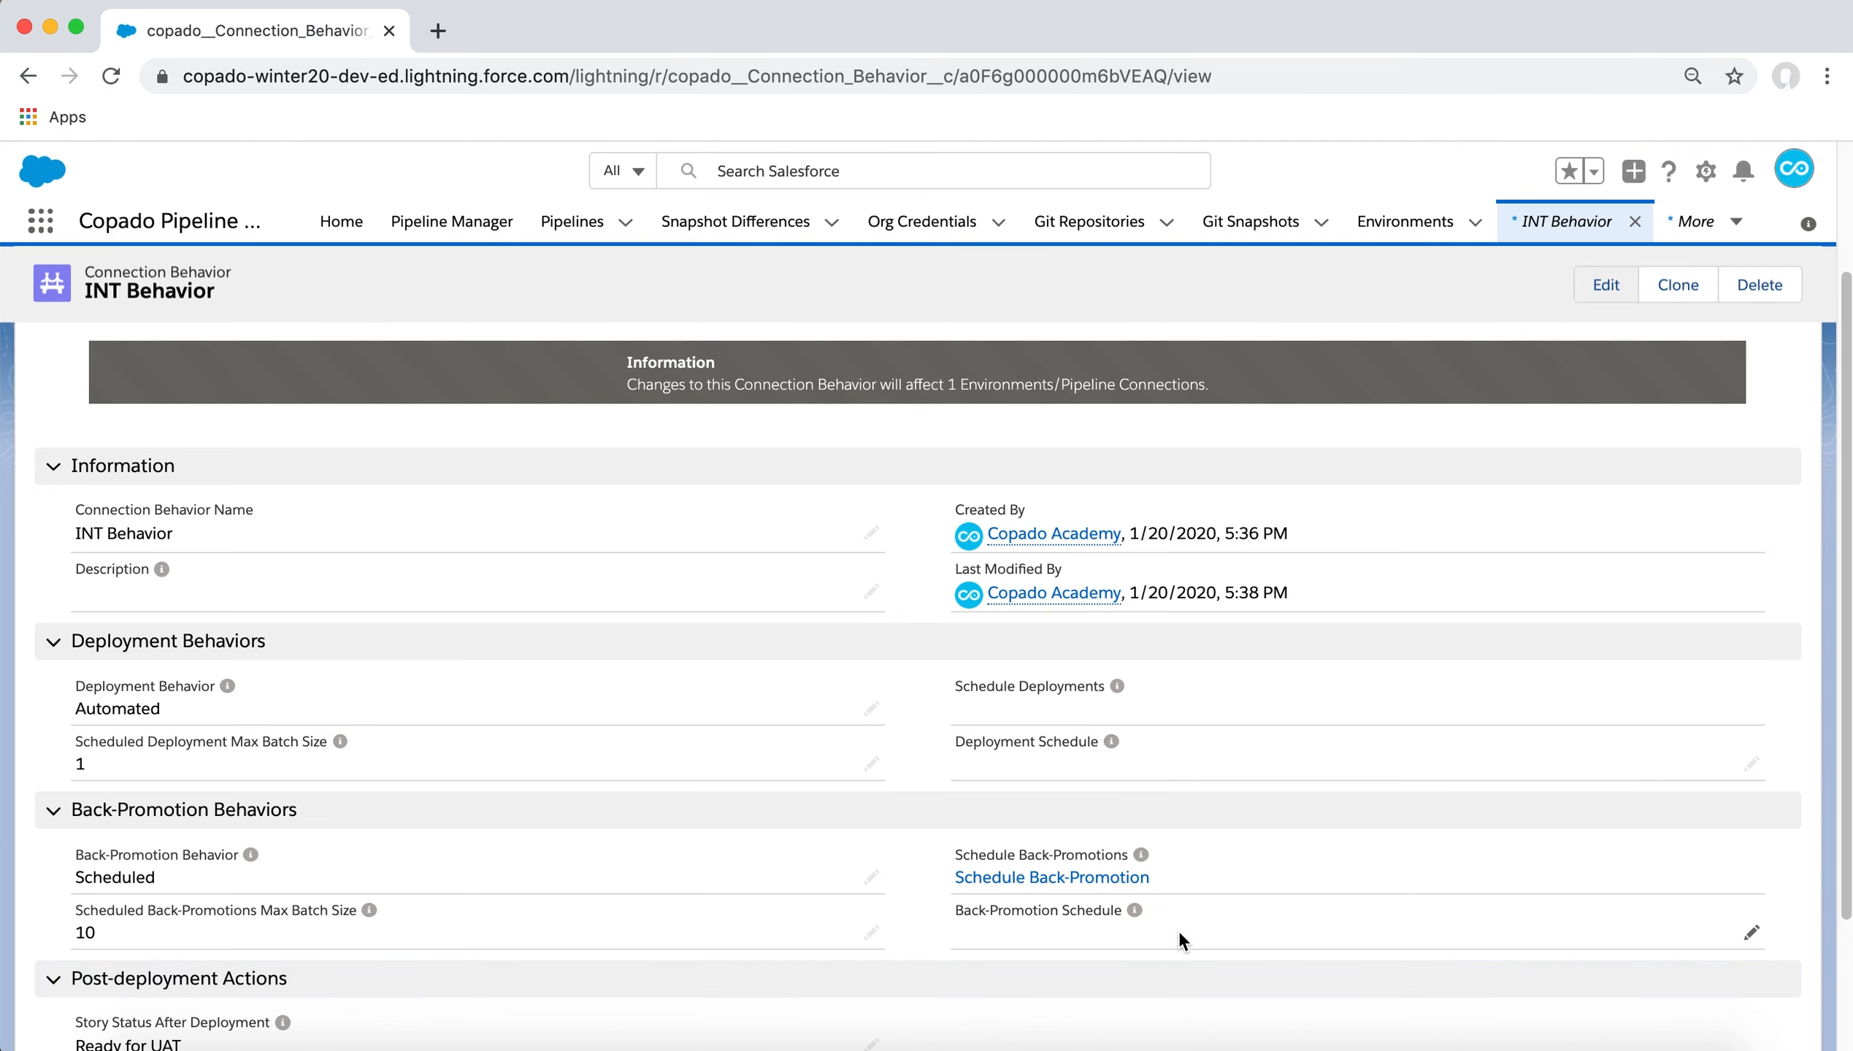
pyautogui.click(1066, 879)
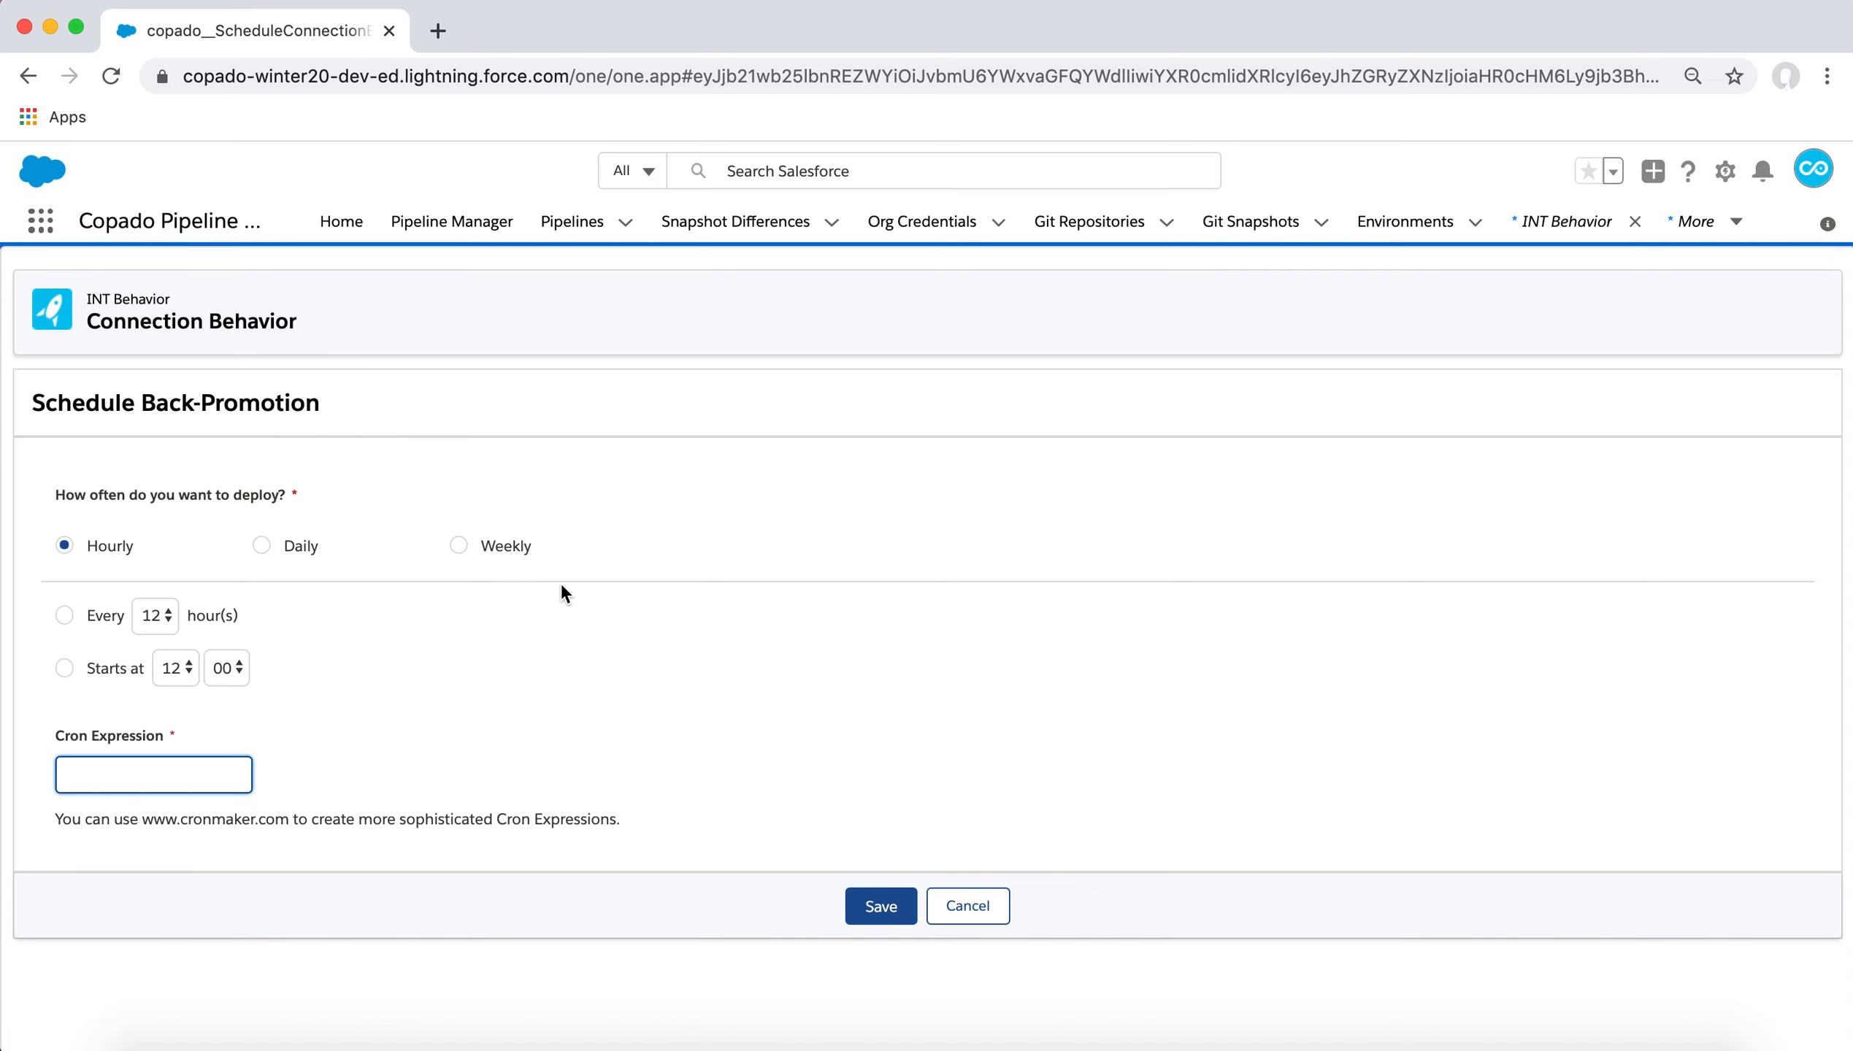
pyautogui.click(484, 548)
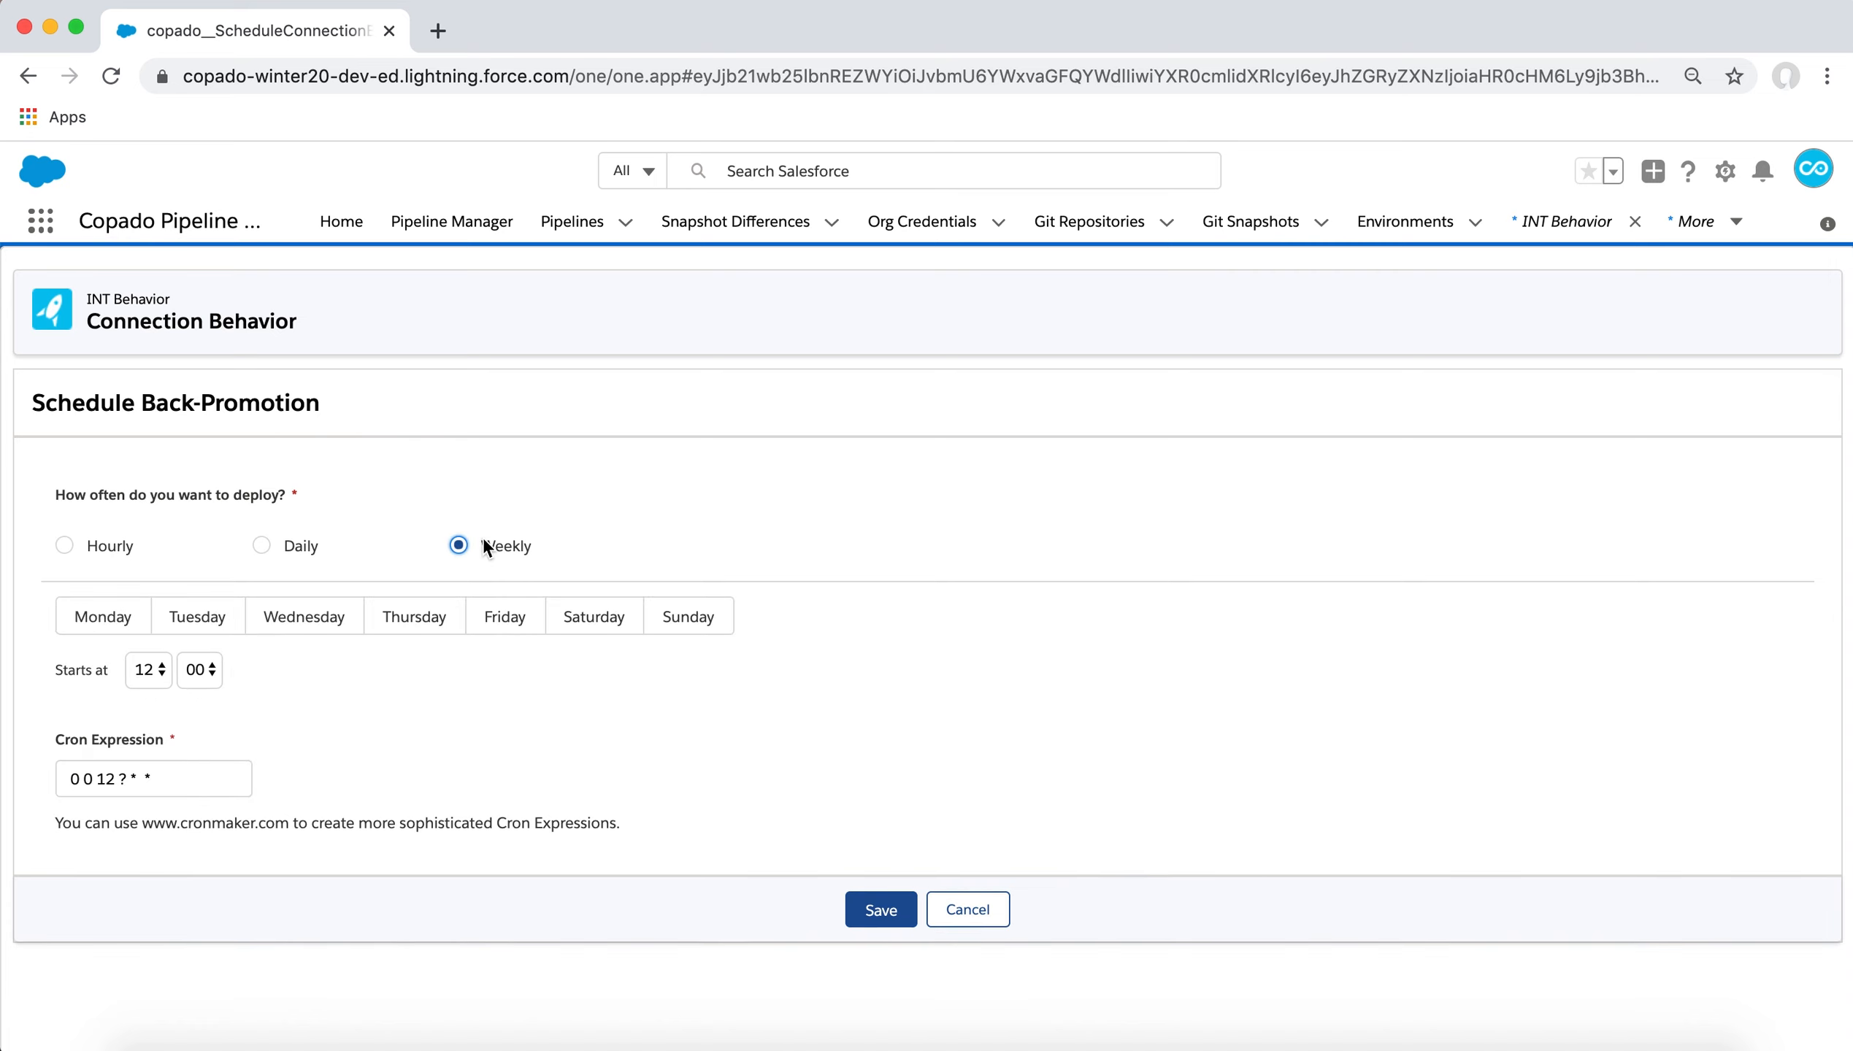
pyautogui.click(677, 628)
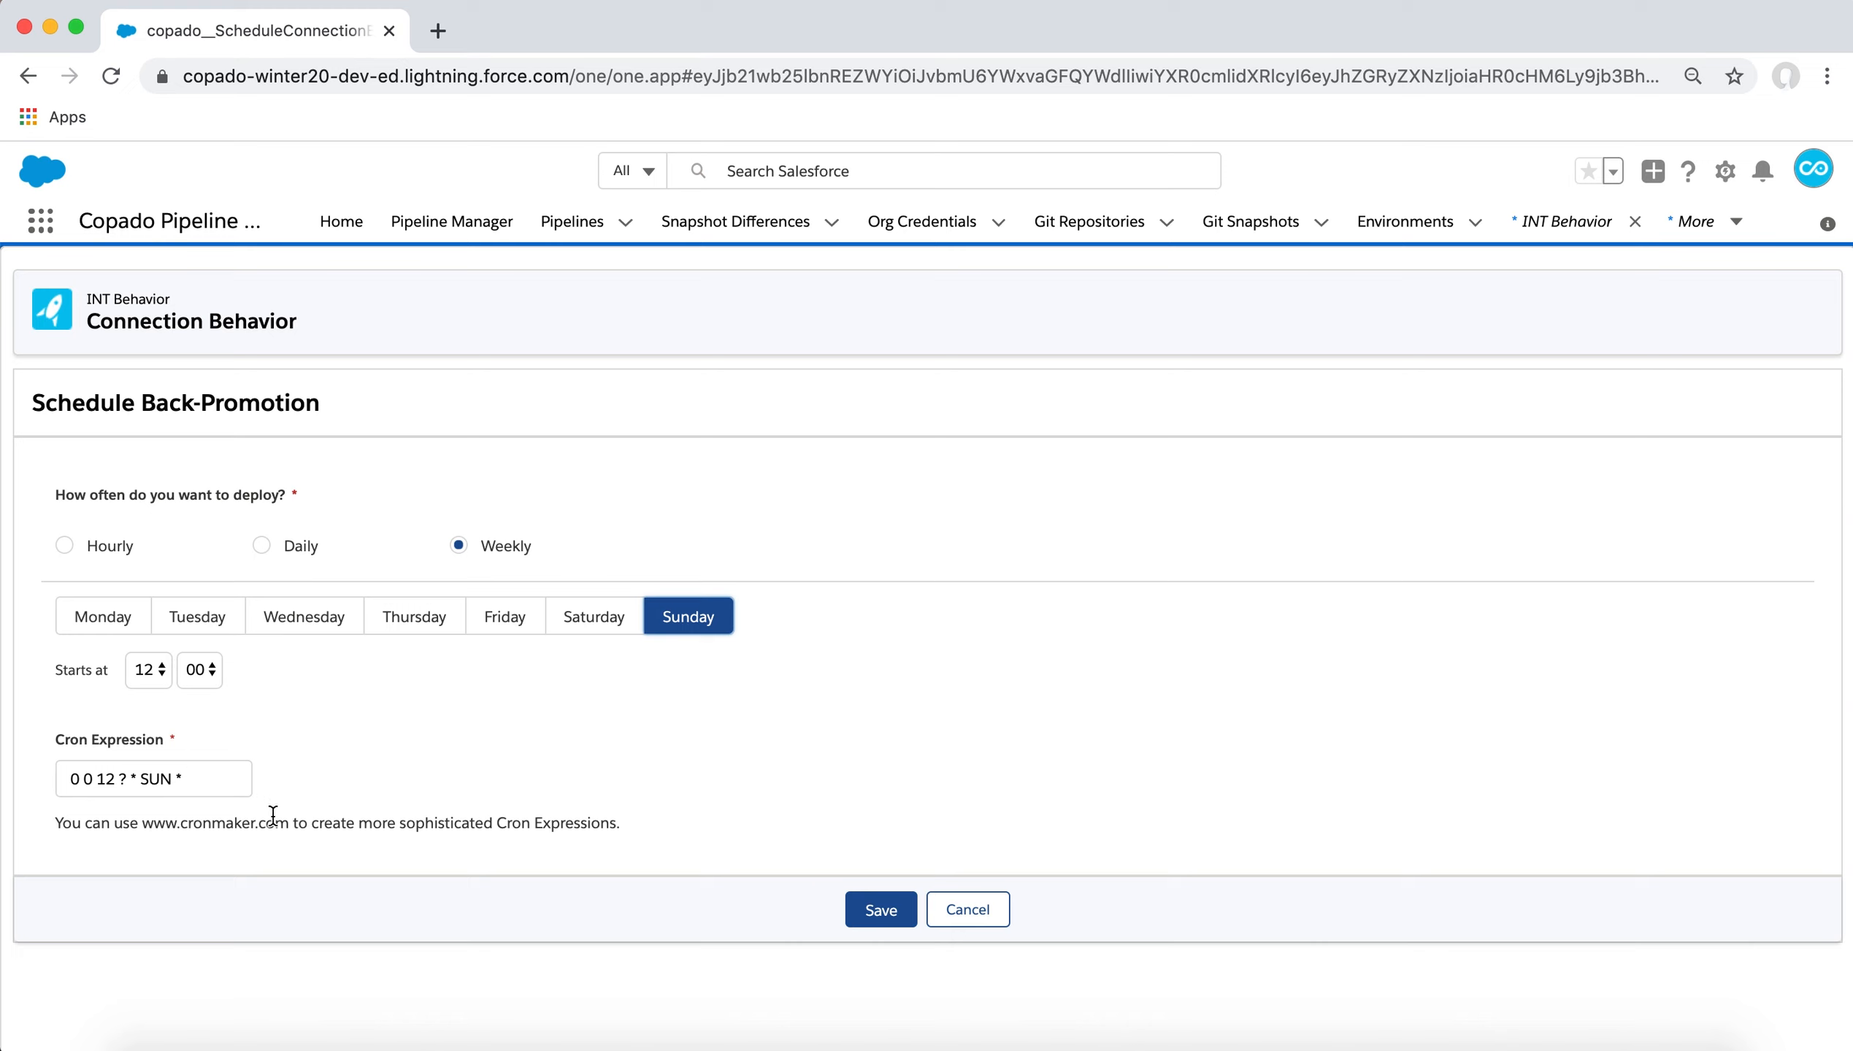
pyautogui.click(881, 909)
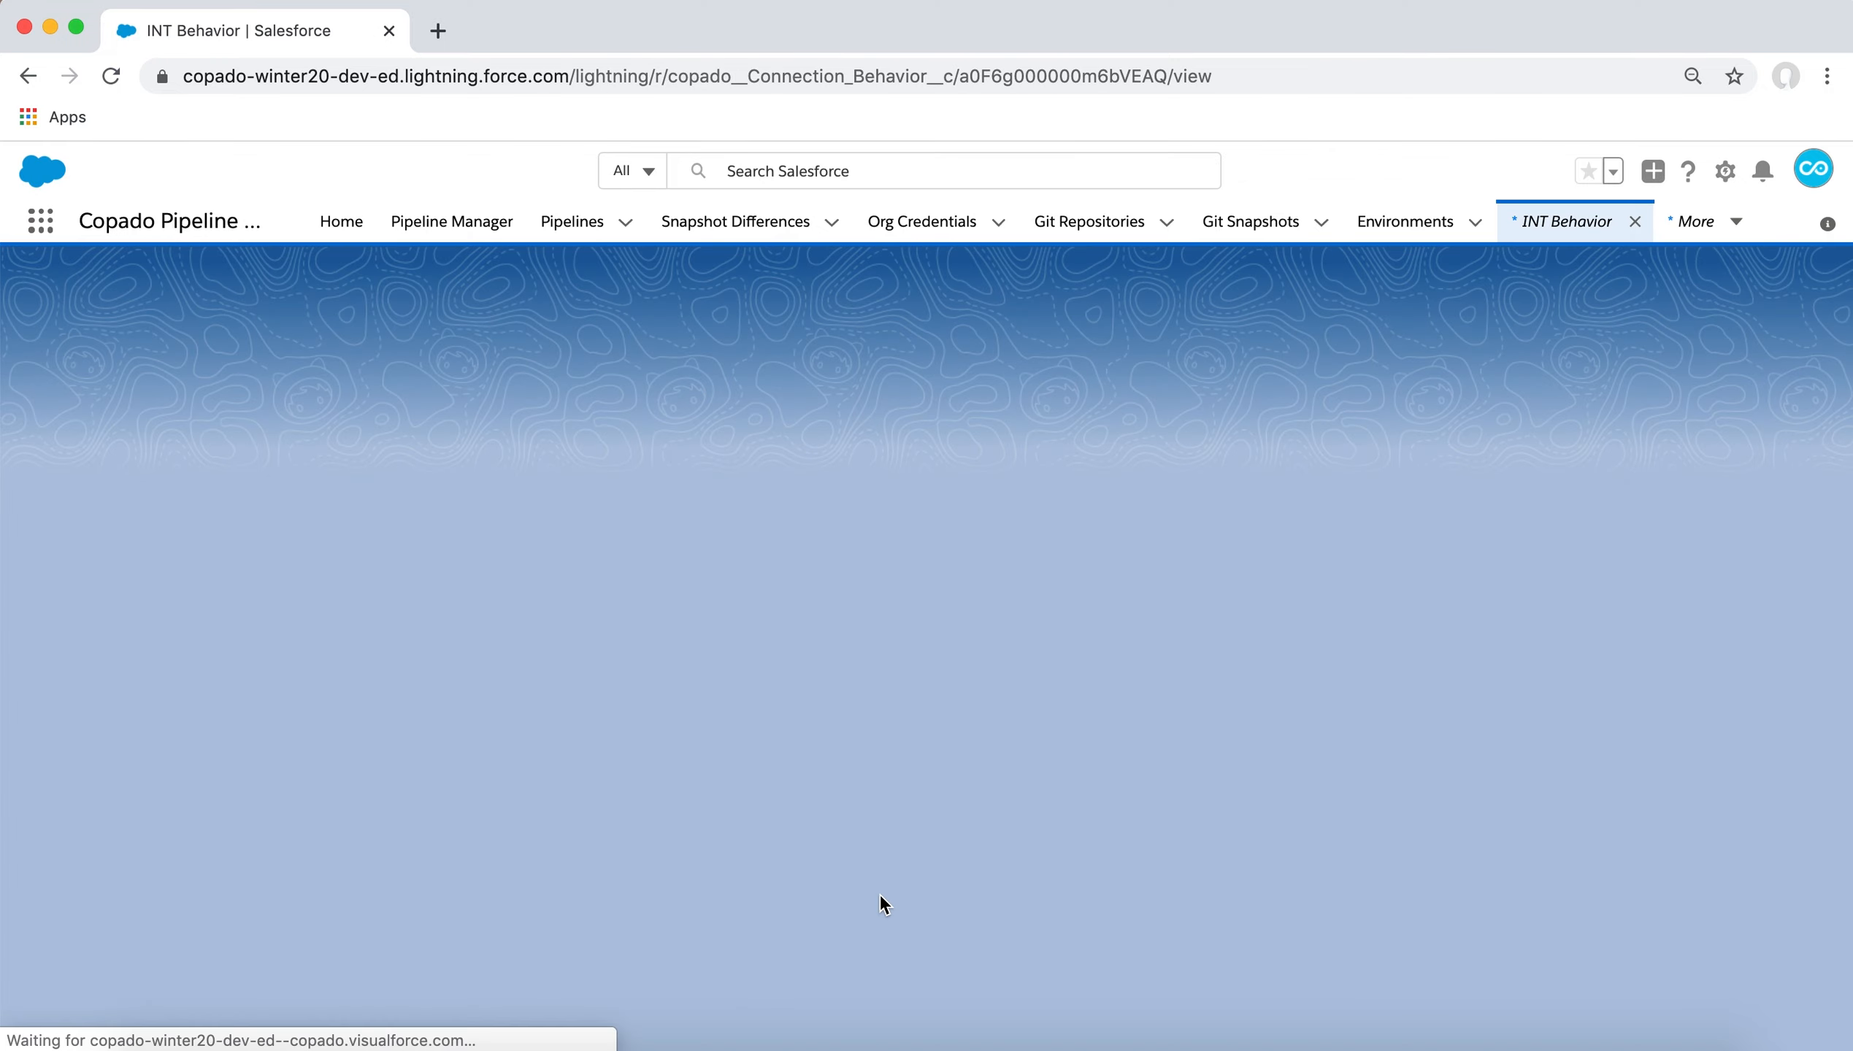
pyautogui.scroll(-5, 881, 895)
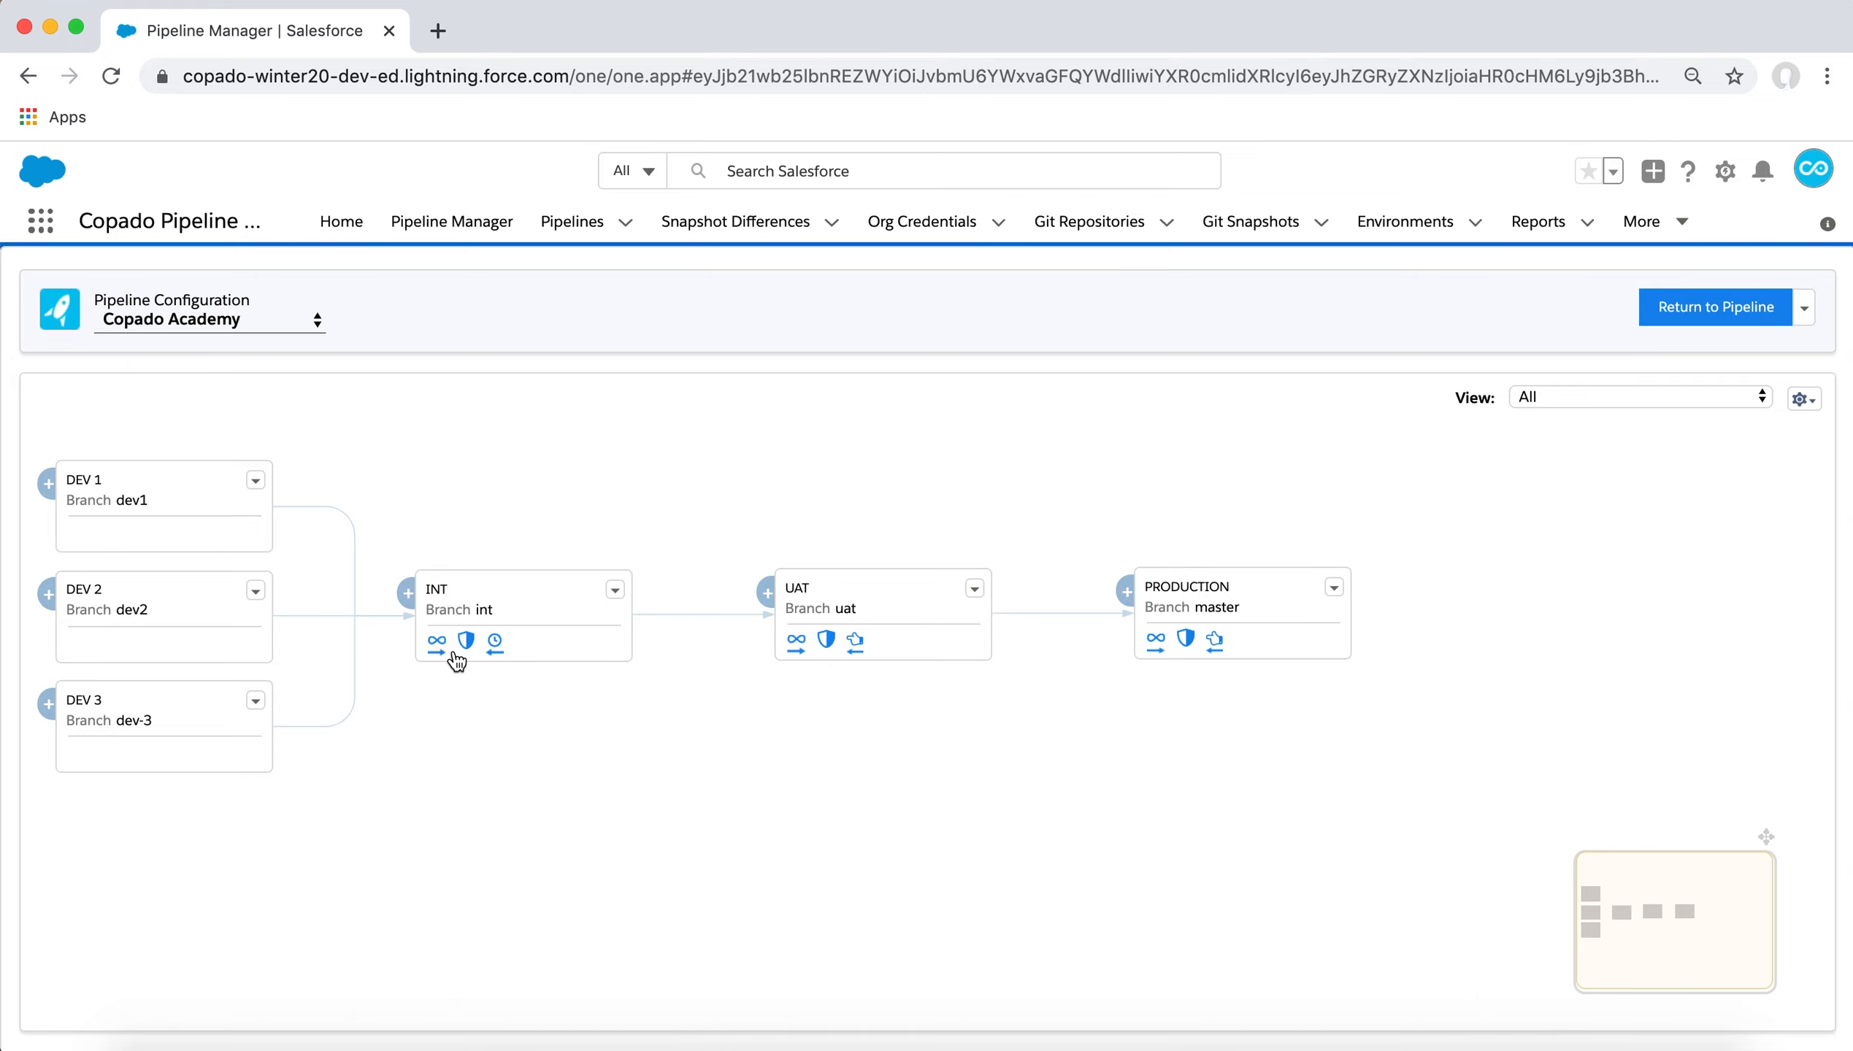
# Start a new quality gate on INT Behavior named Code Coverage Validation and assign it the Apex Code metadata group.
pyautogui.click(466, 643)
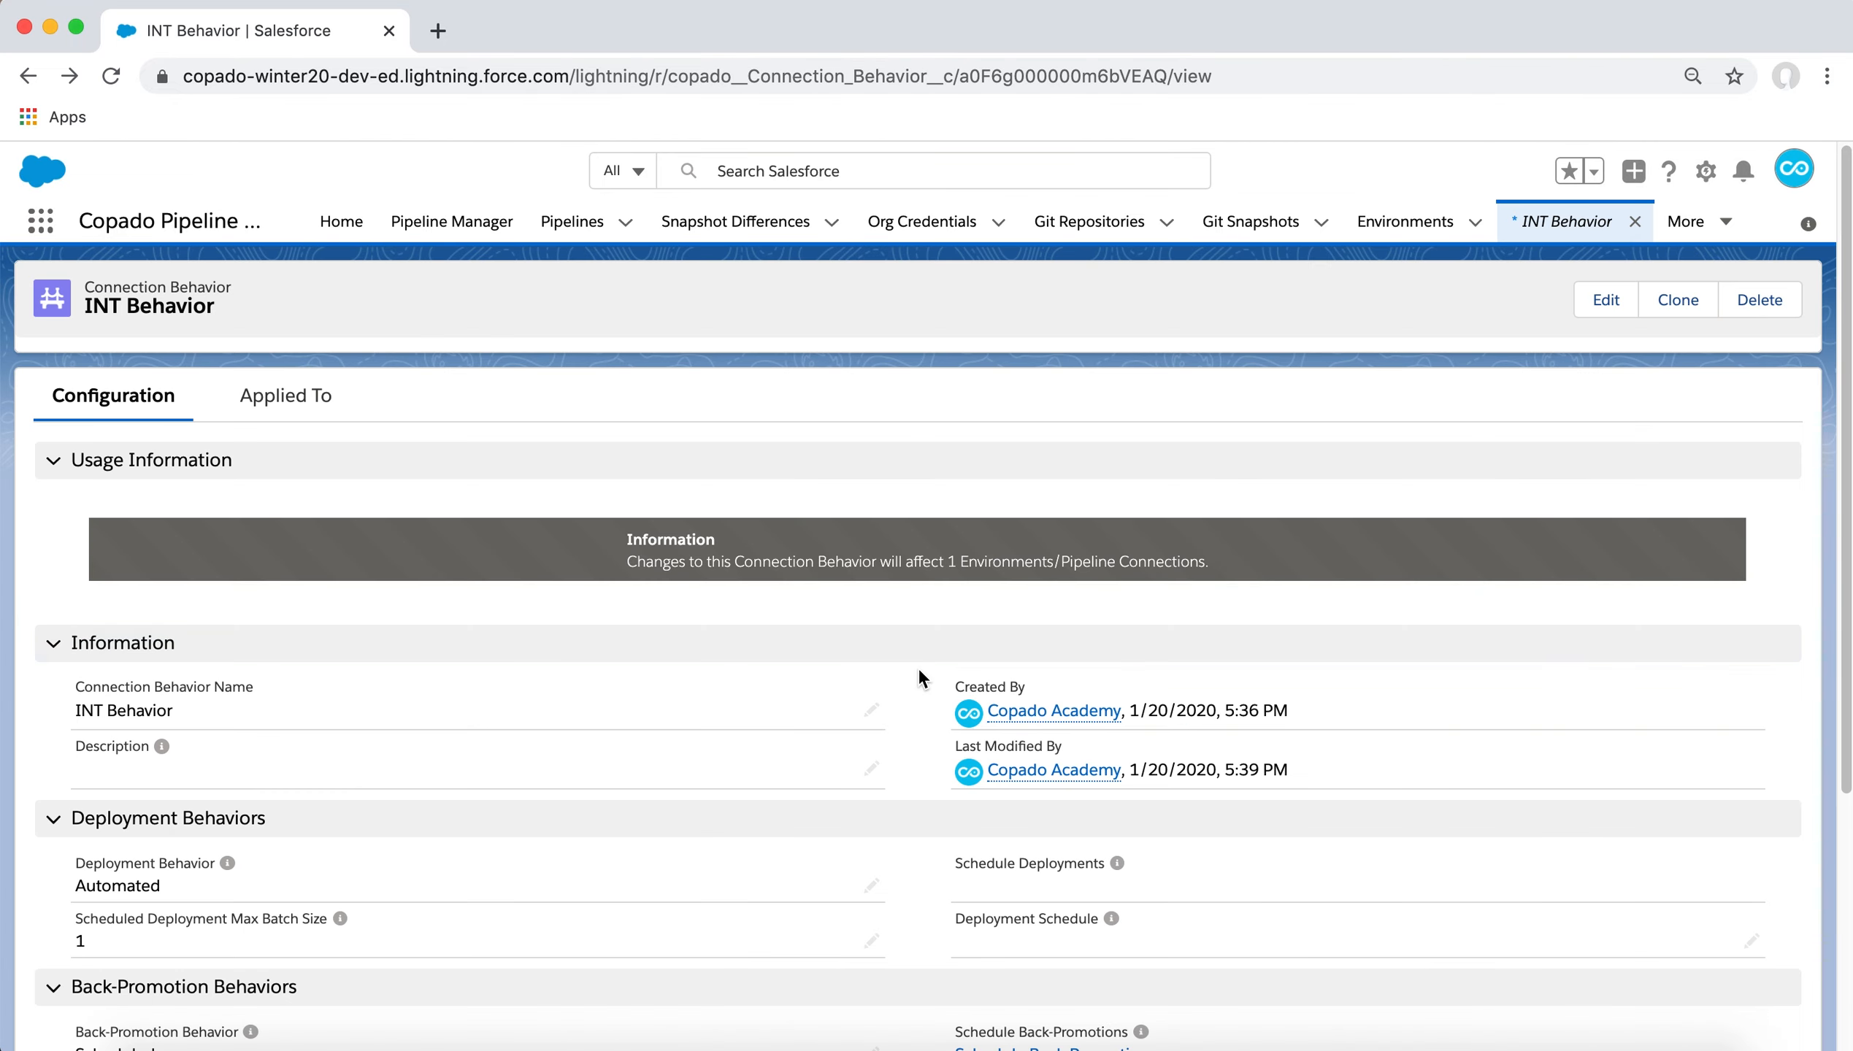
pyautogui.scroll(-5, 920, 681)
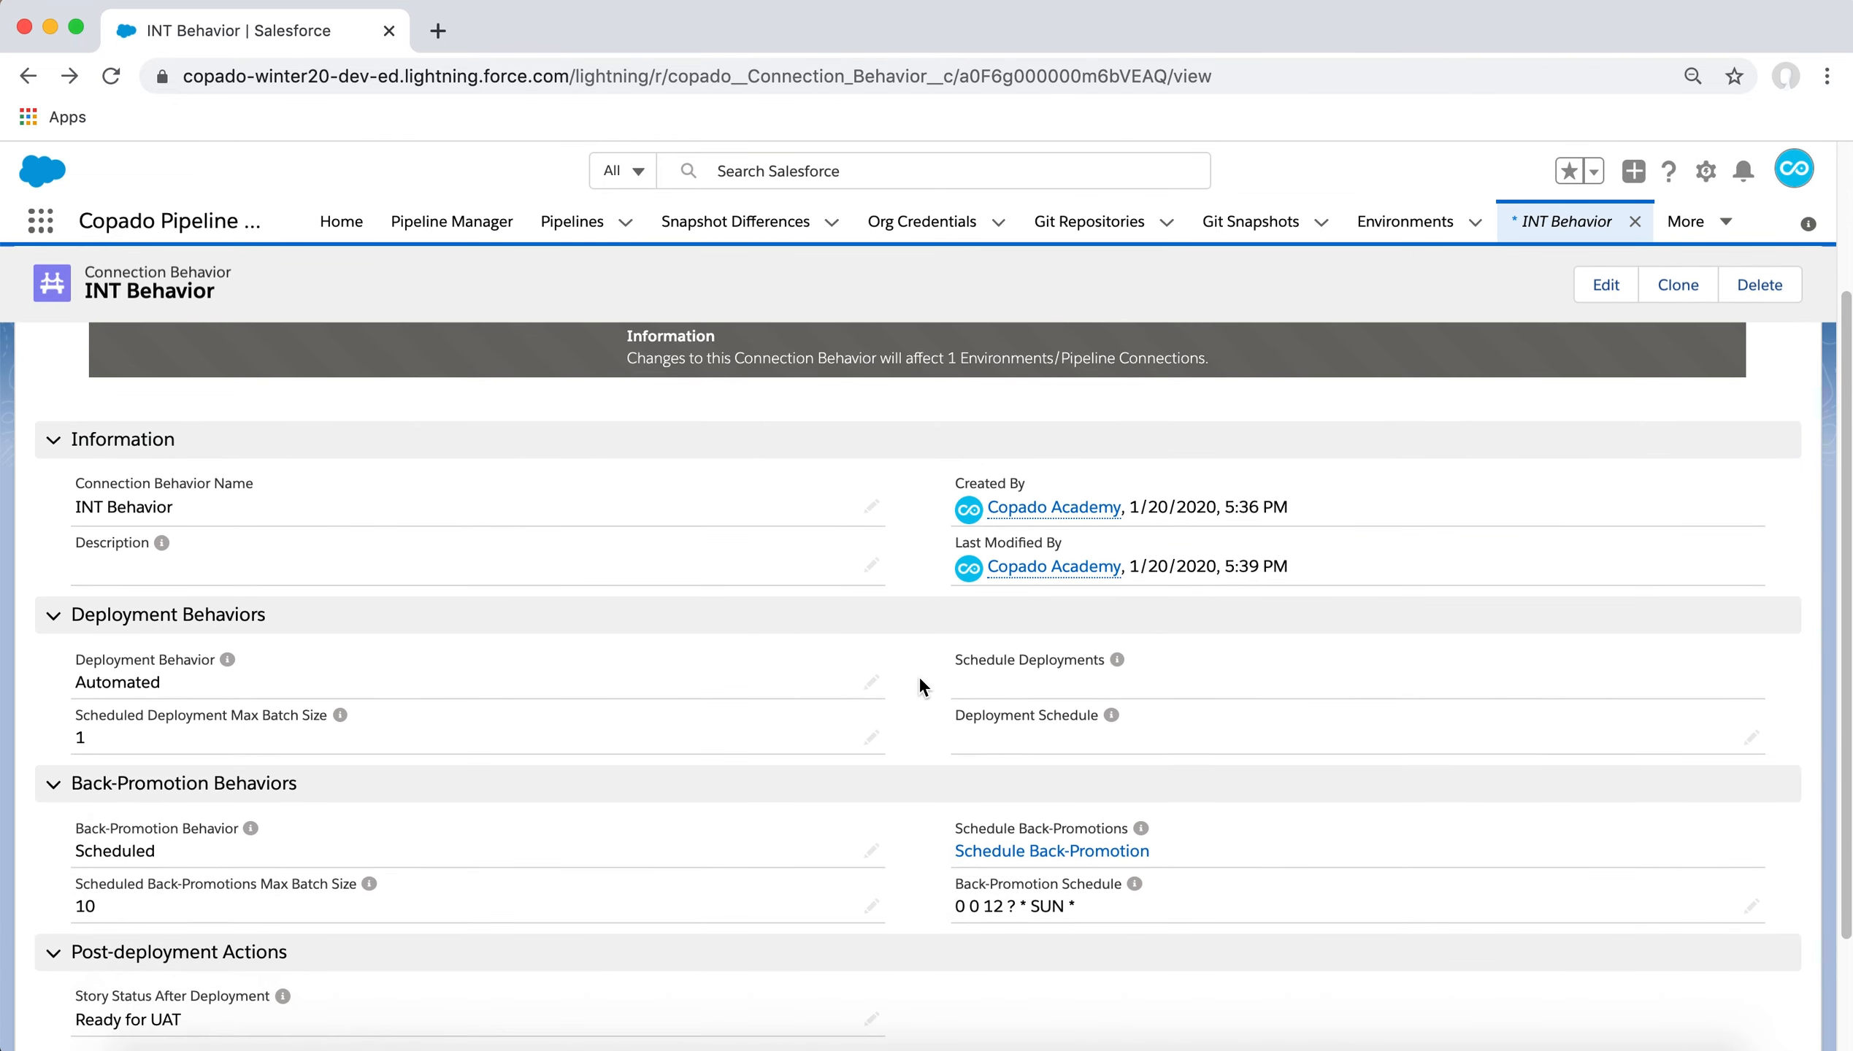
pyautogui.scroll(-1, 923, 680)
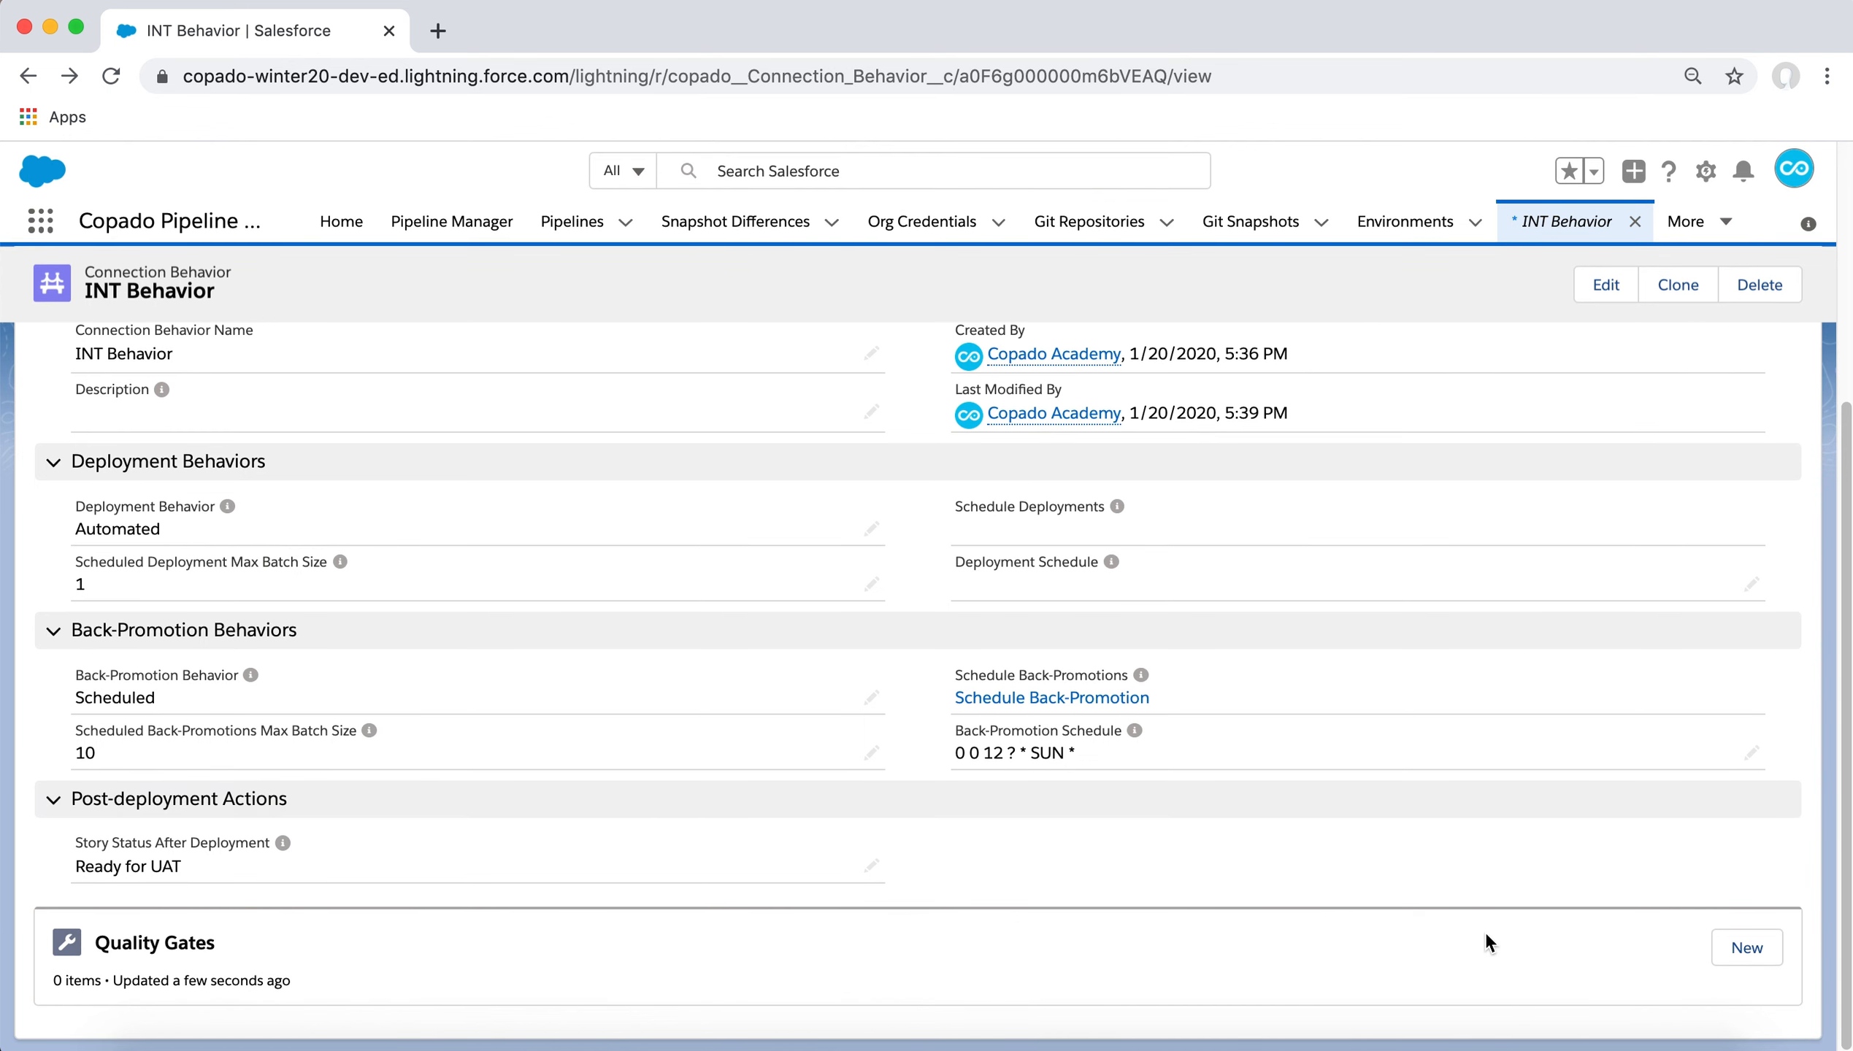
pyautogui.click(1734, 947)
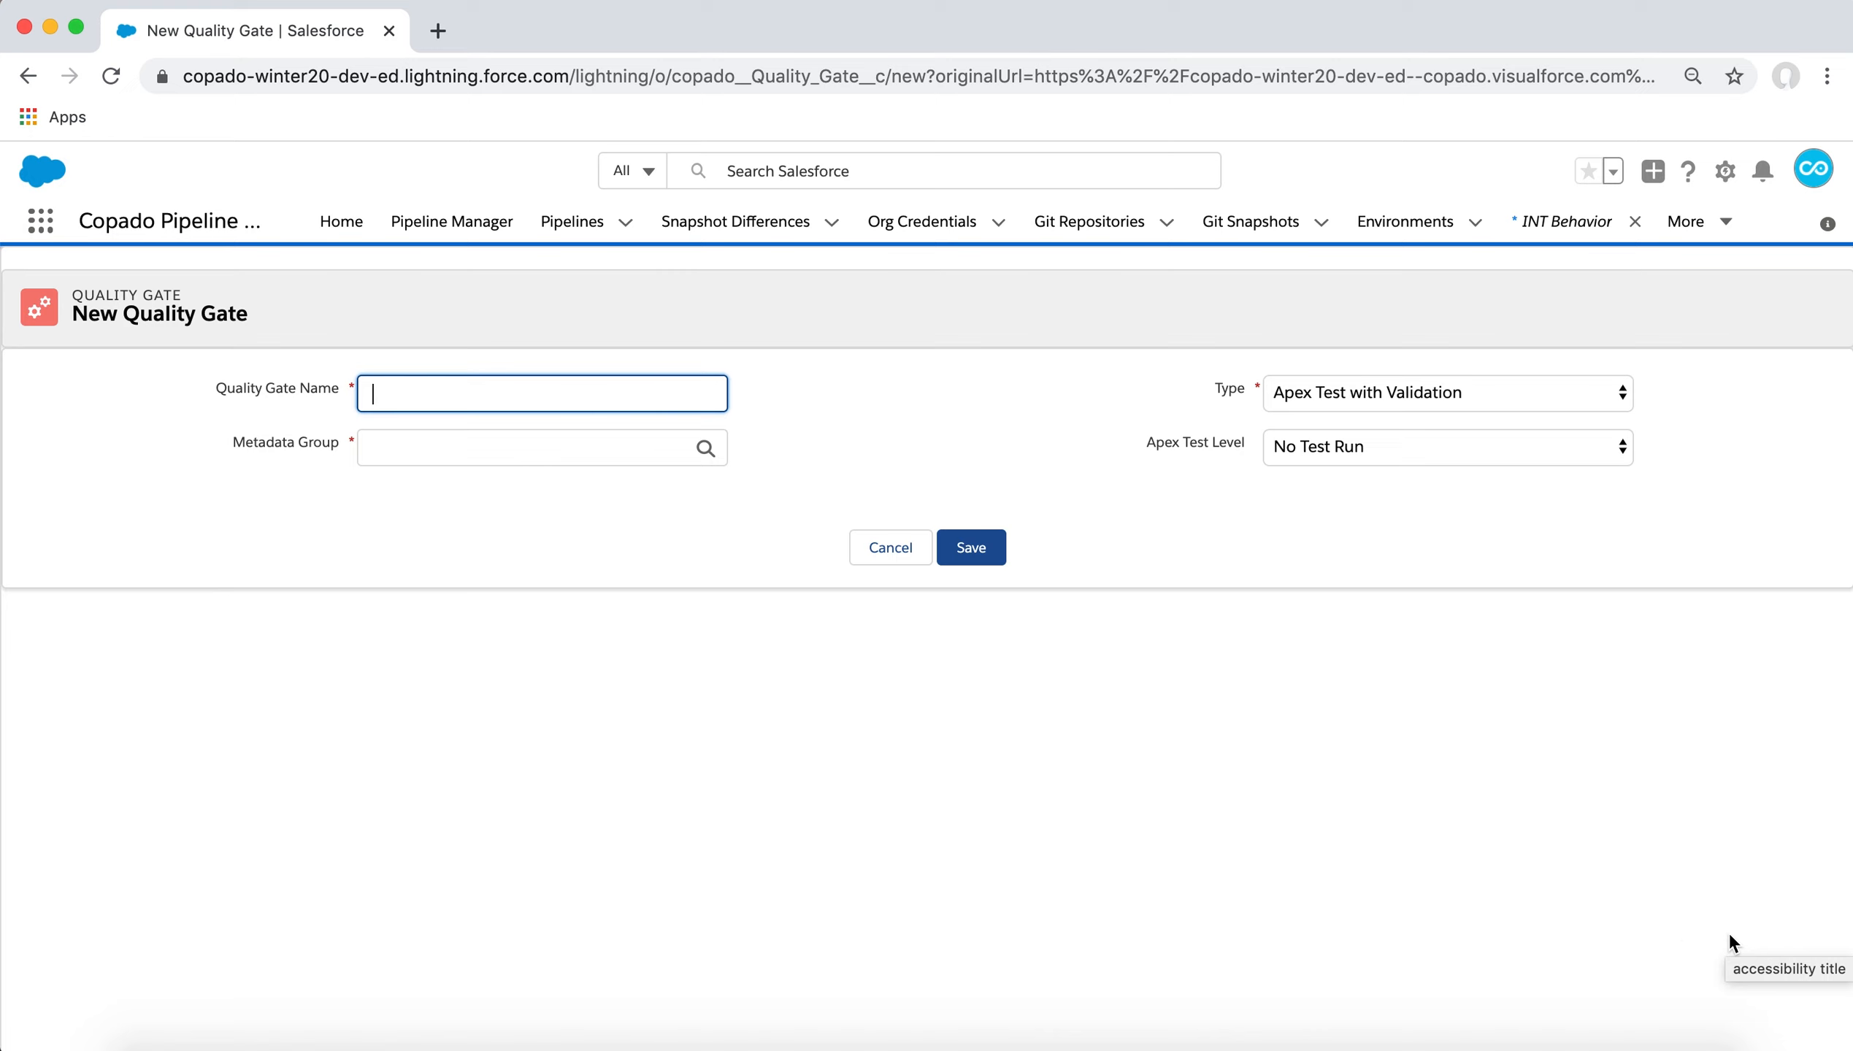
pyautogui.write('Code ')
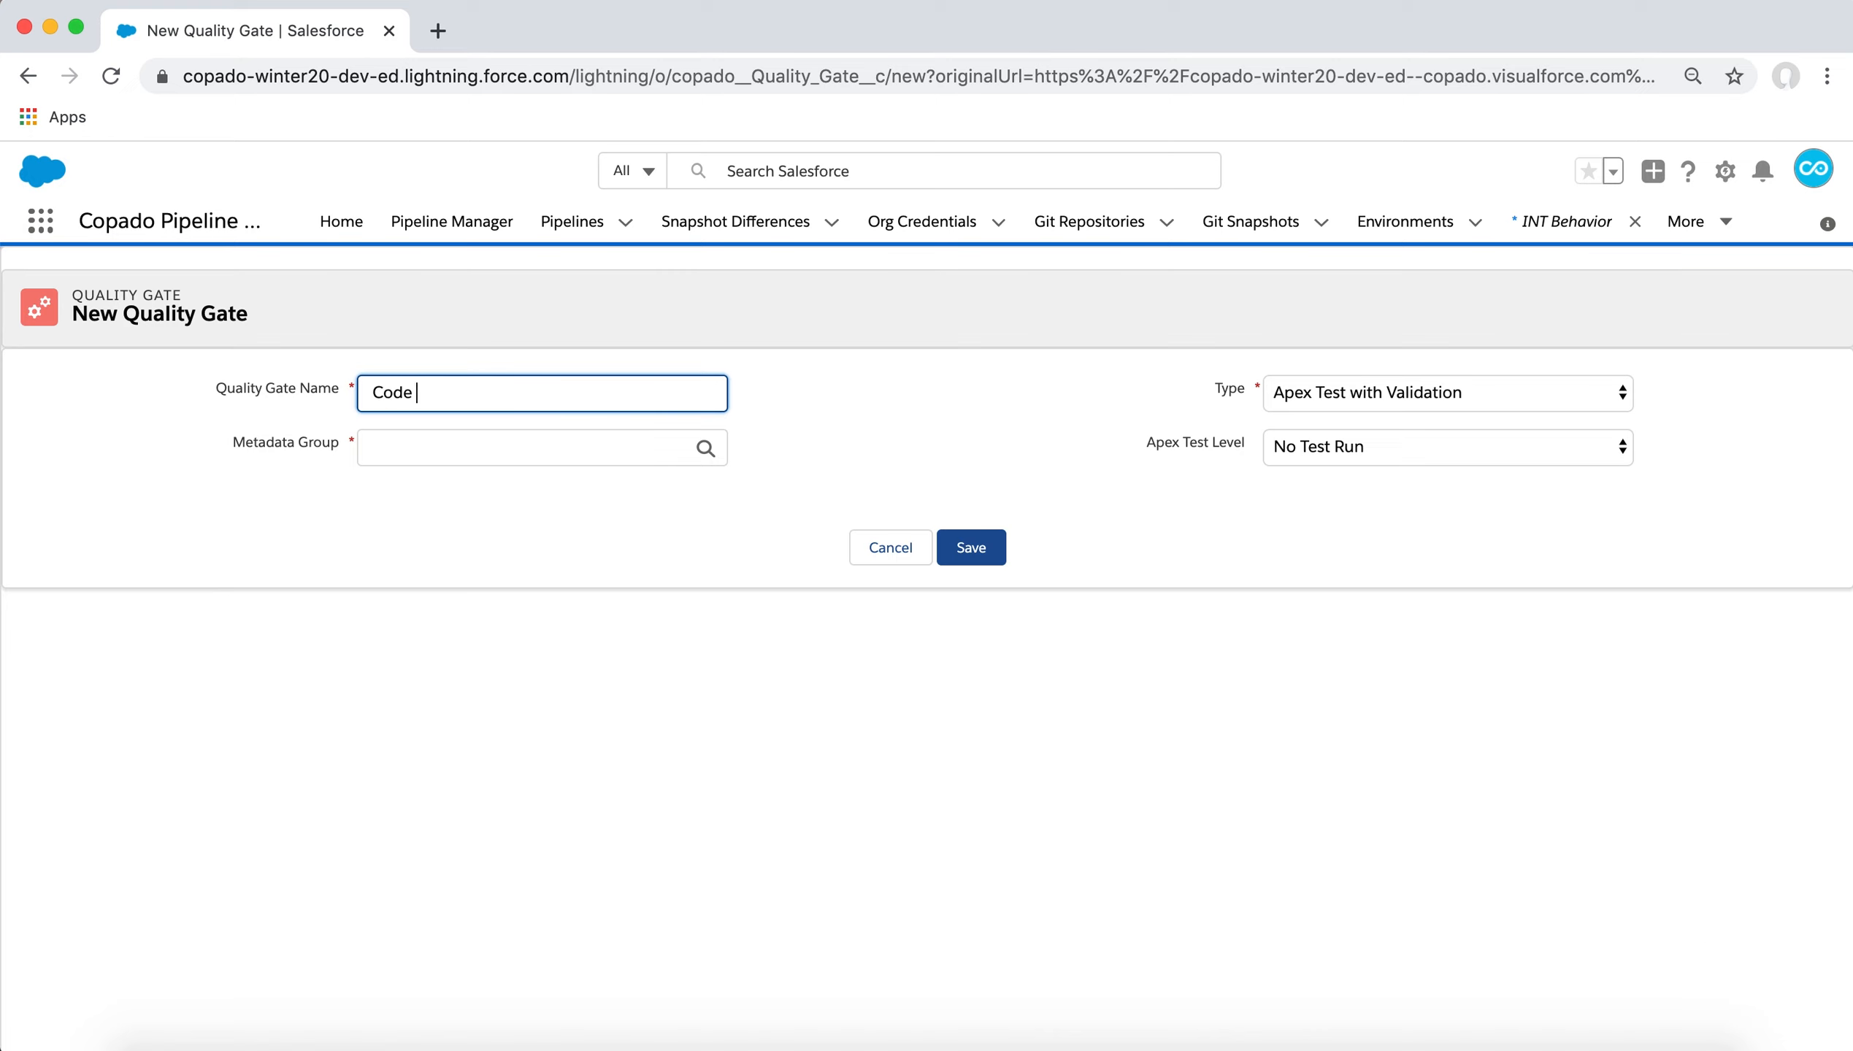
pyautogui.write('Coverage Validation')
pyautogui.click(640, 440)
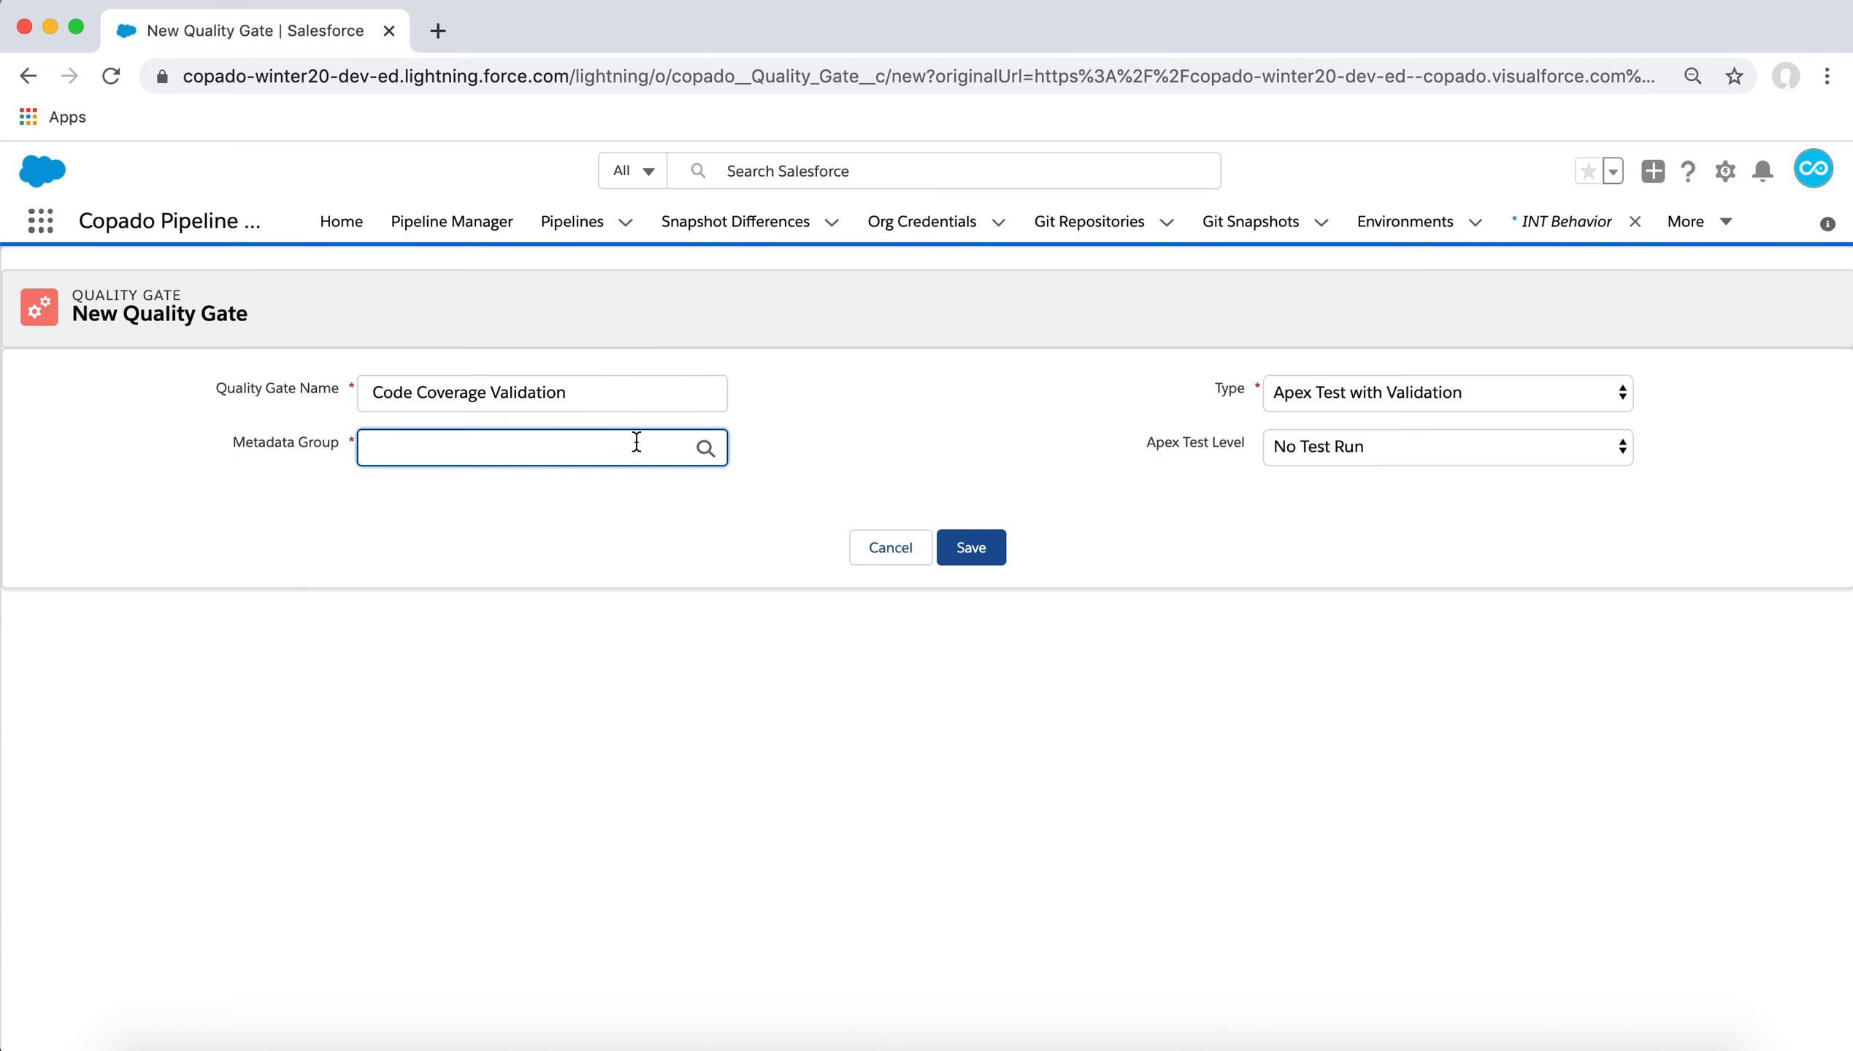
pyautogui.click(705, 448)
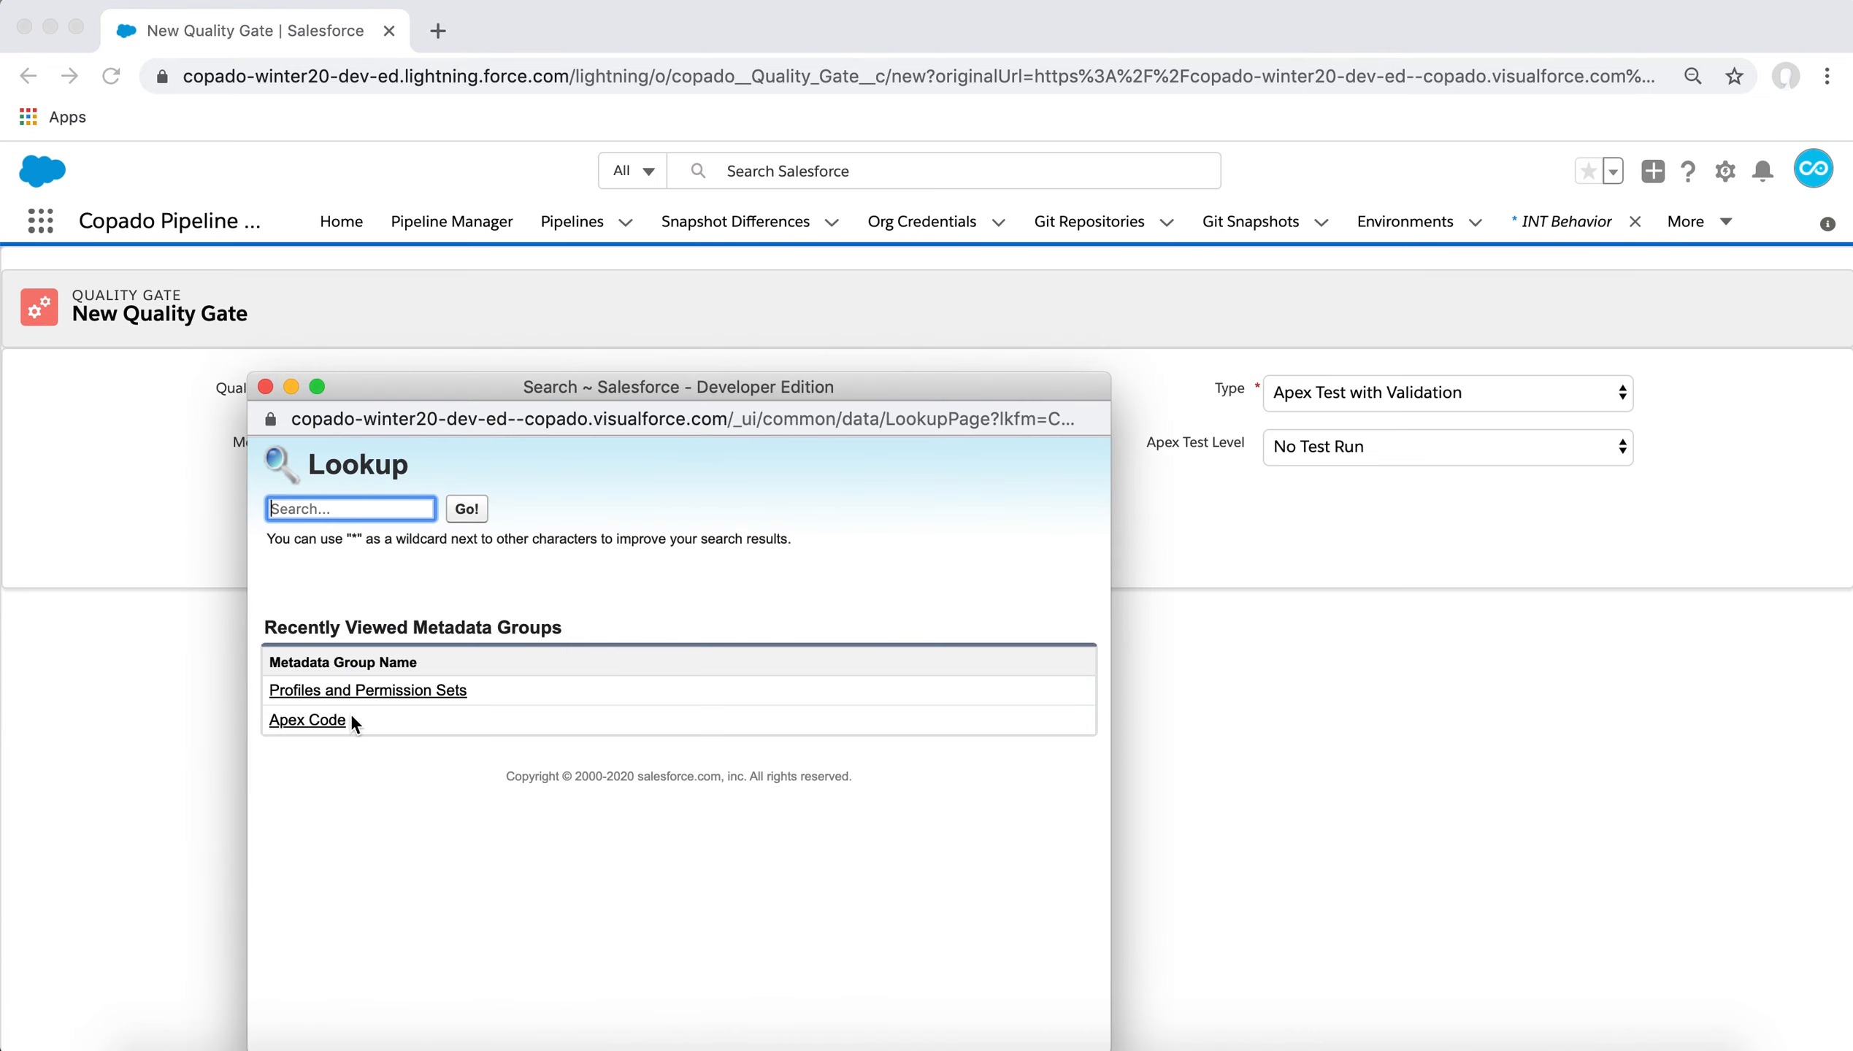
pyautogui.click(339, 721)
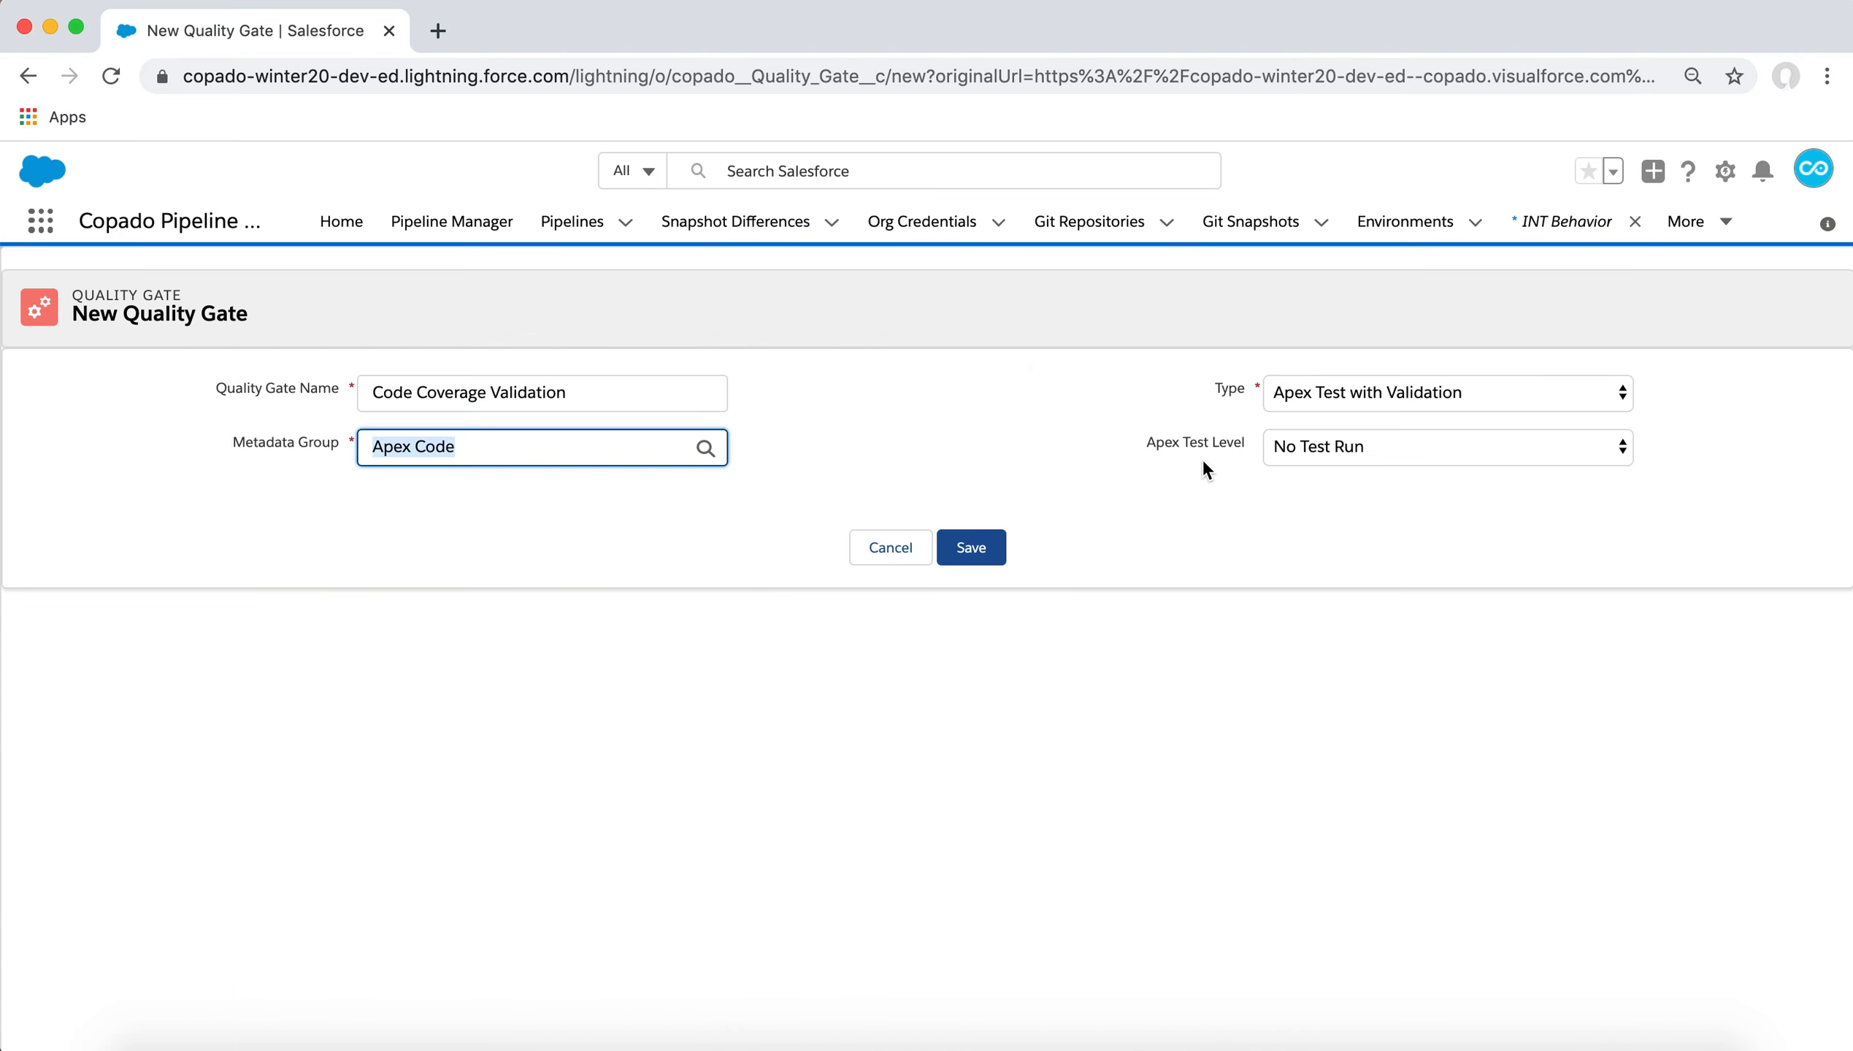
# Keep the gate's type as Apex Test with Validation, set Apex Test Level to Run Specified Tests, and save the gate.
pyautogui.click(1332, 401)
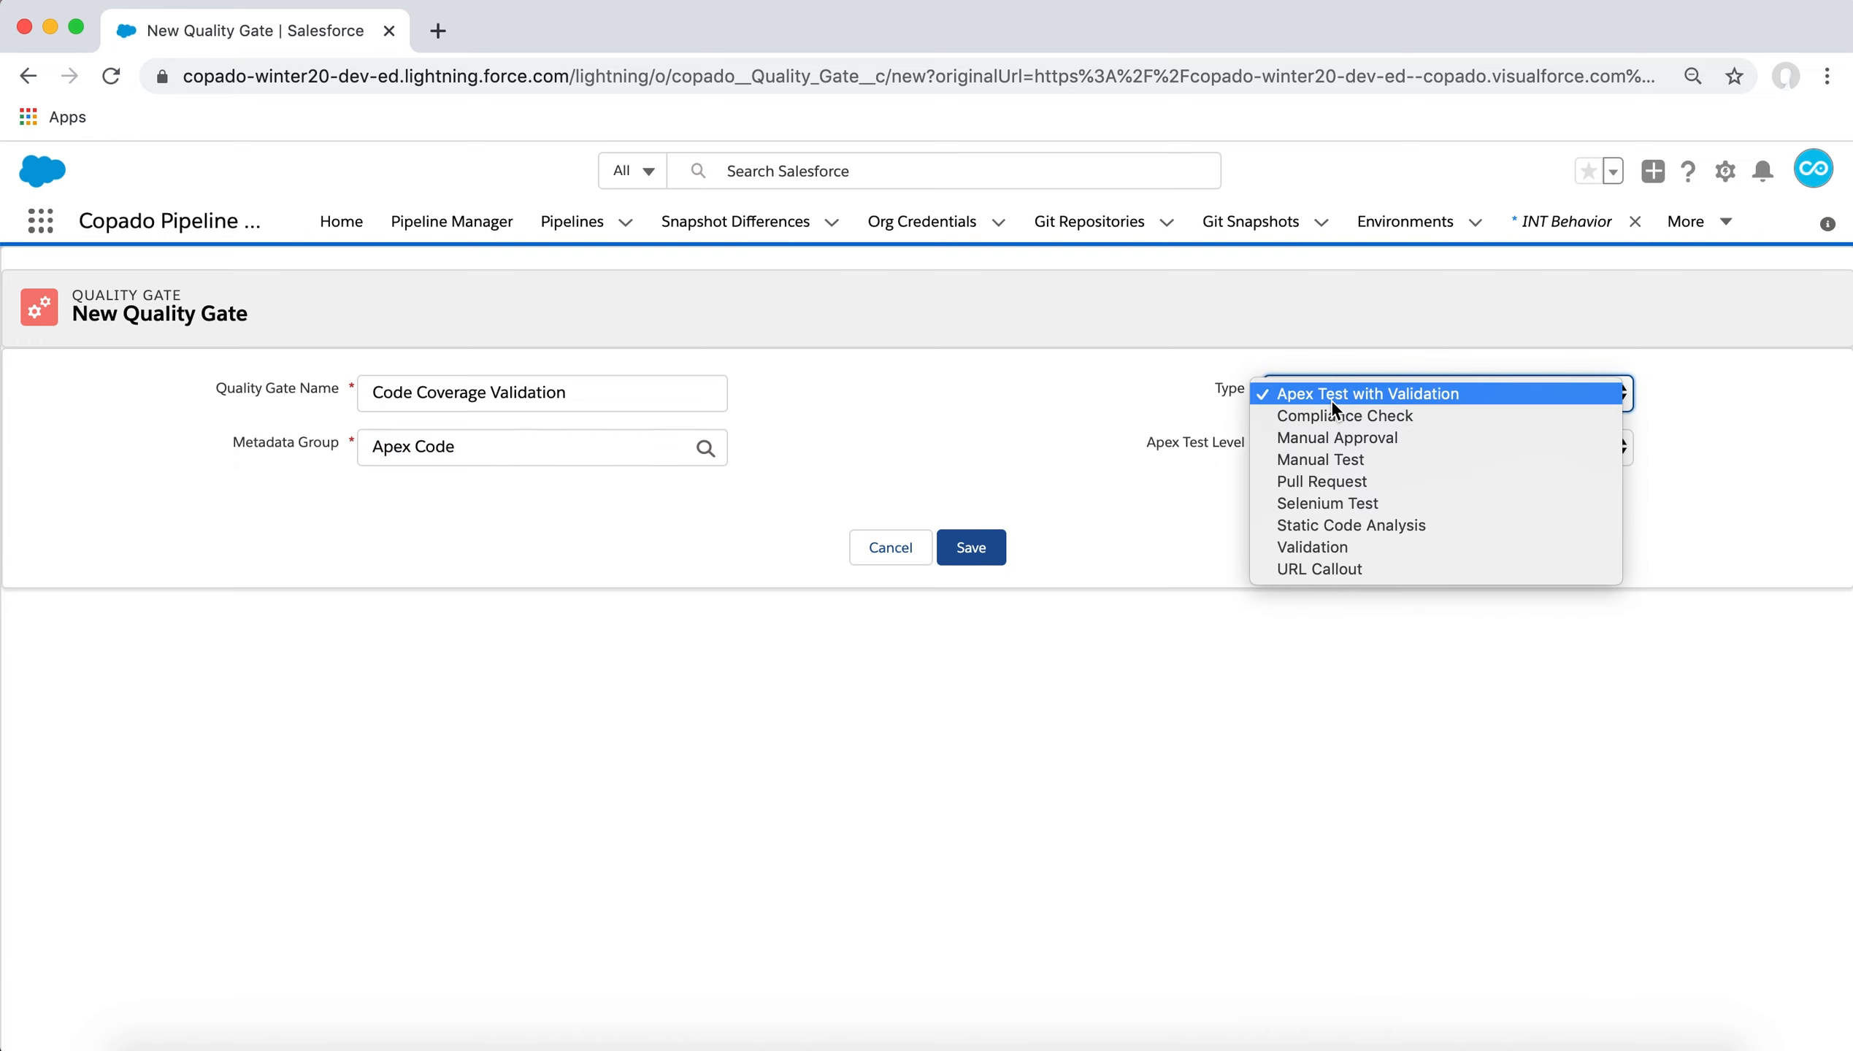
pyautogui.click(1332, 402)
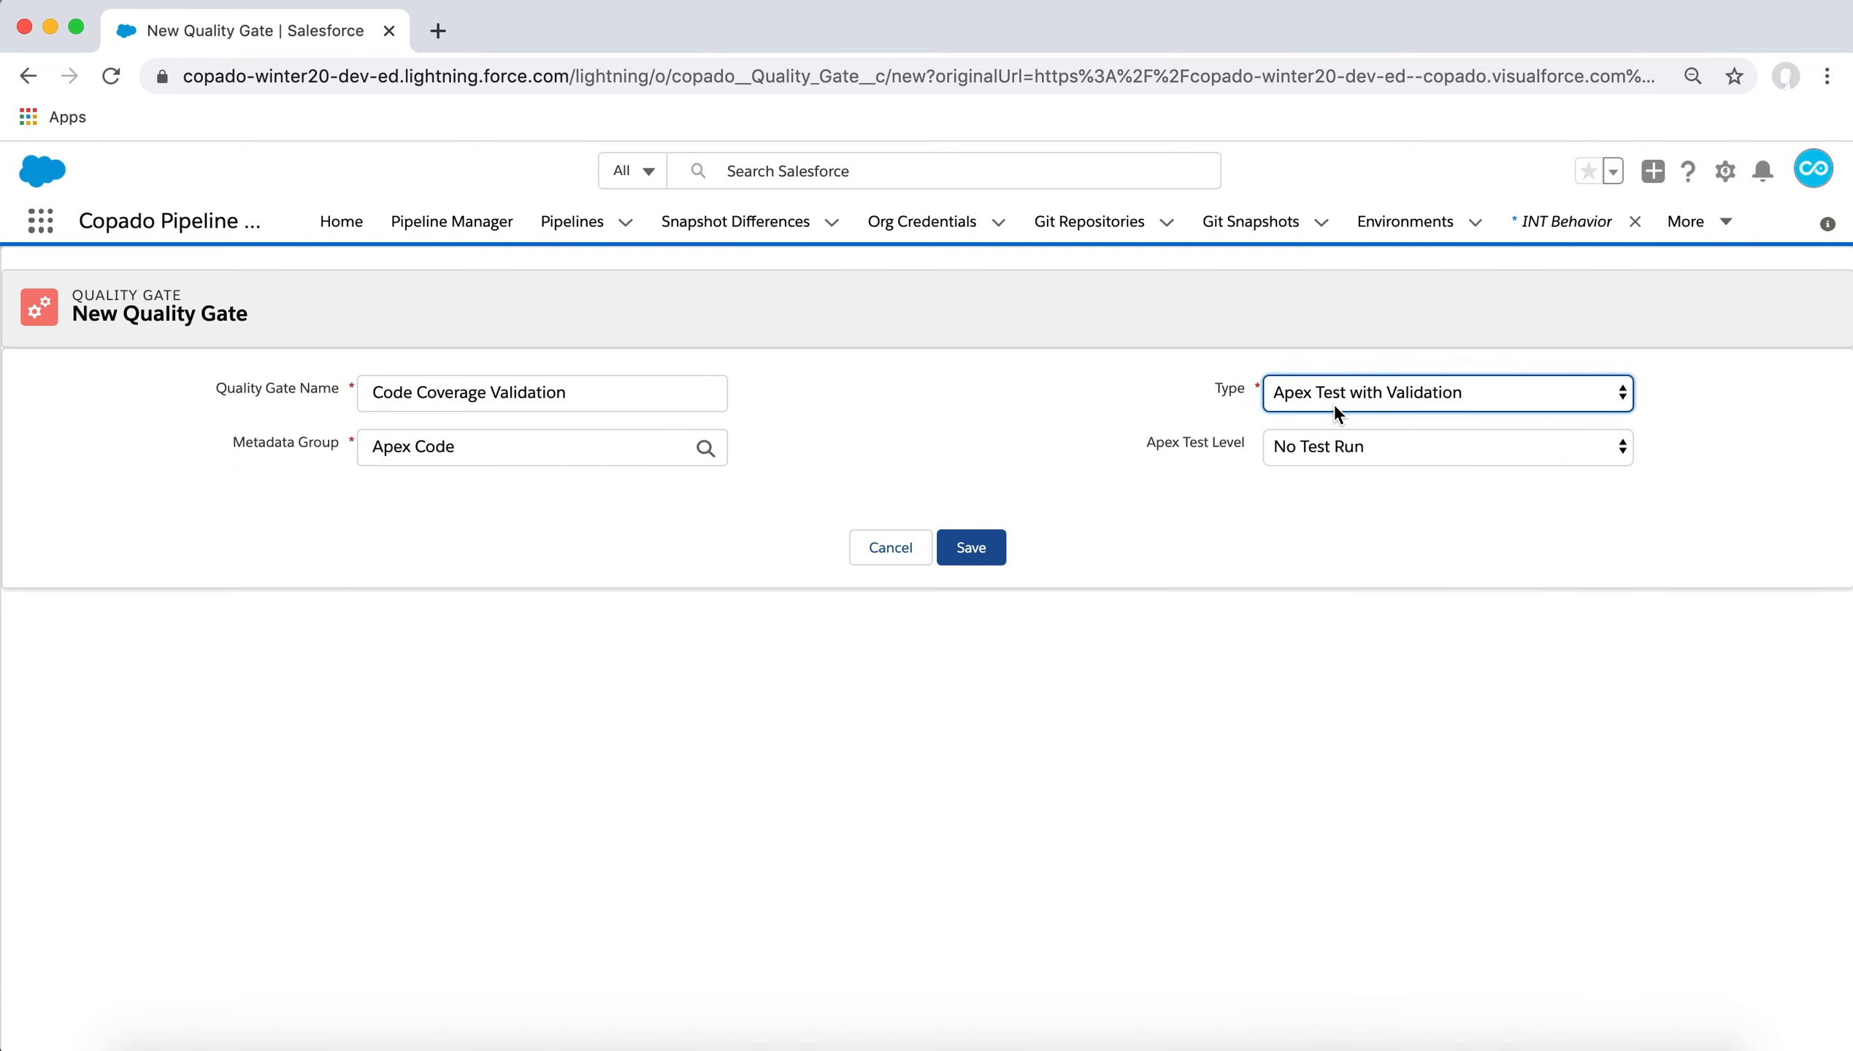
pyautogui.click(1333, 445)
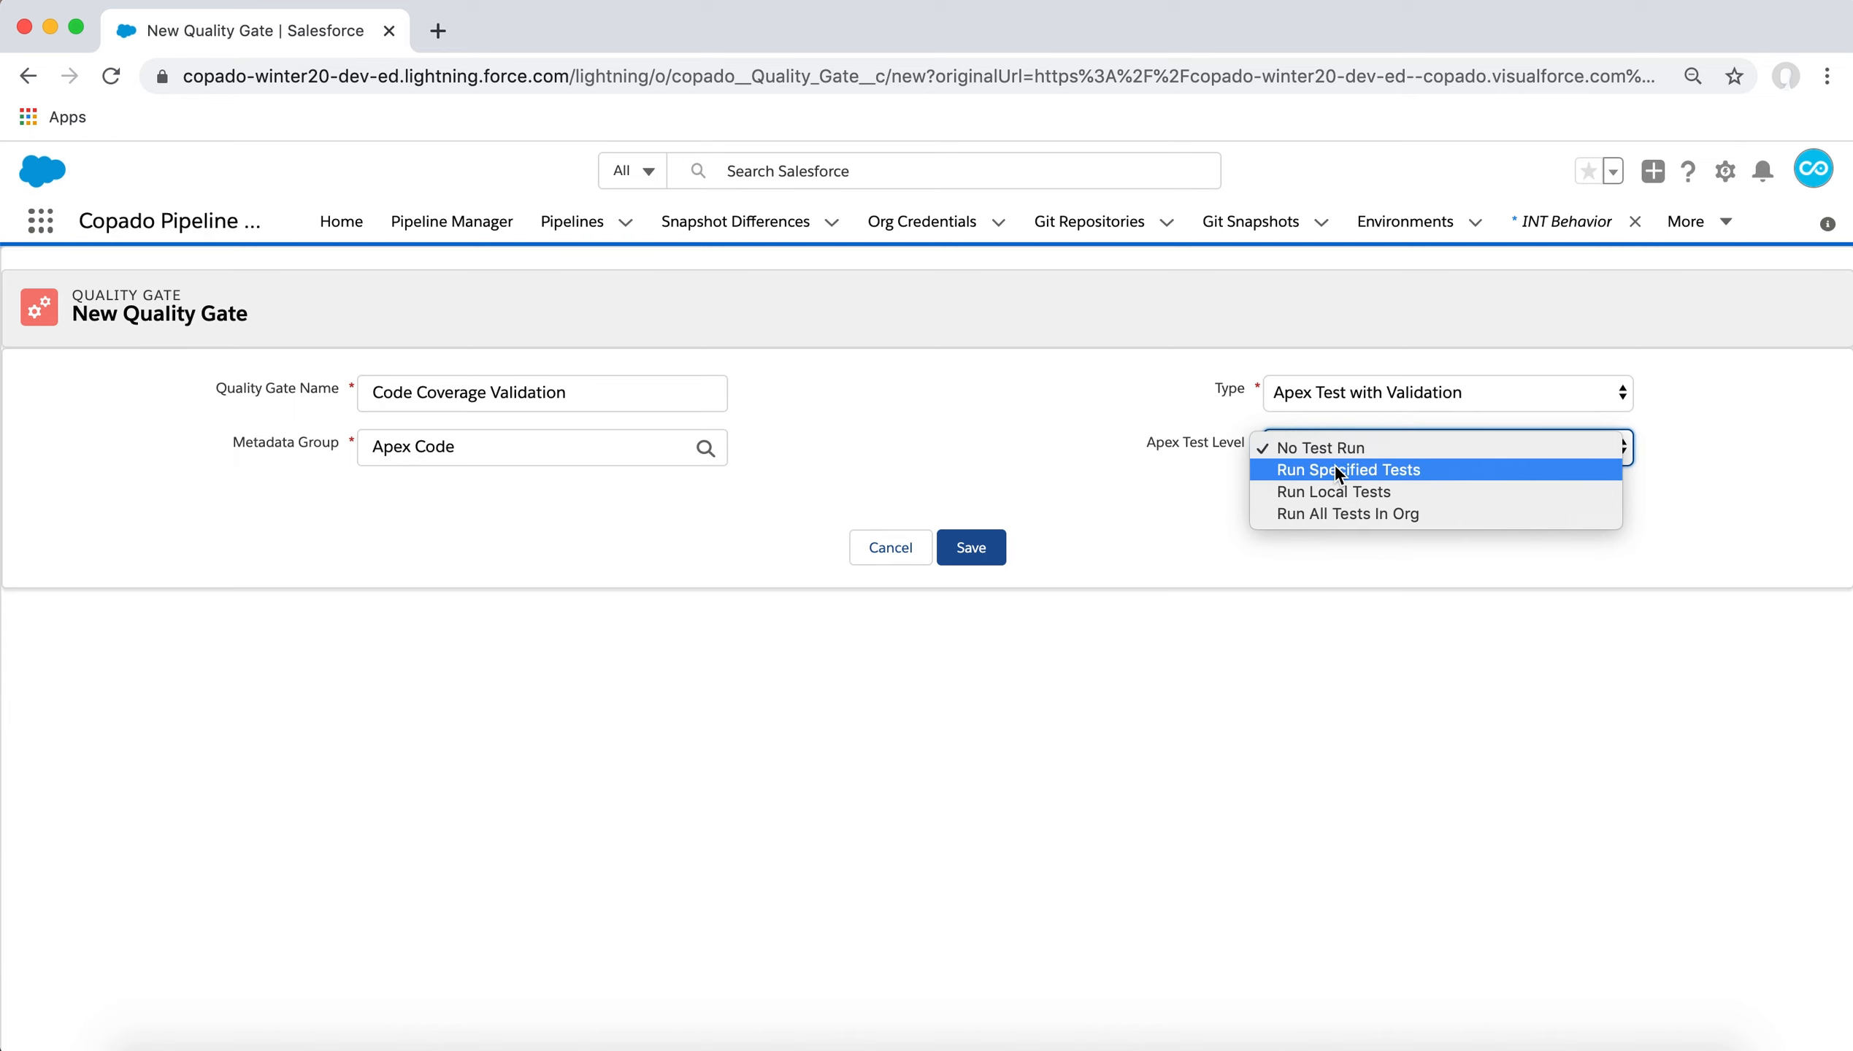
pyautogui.click(1335, 467)
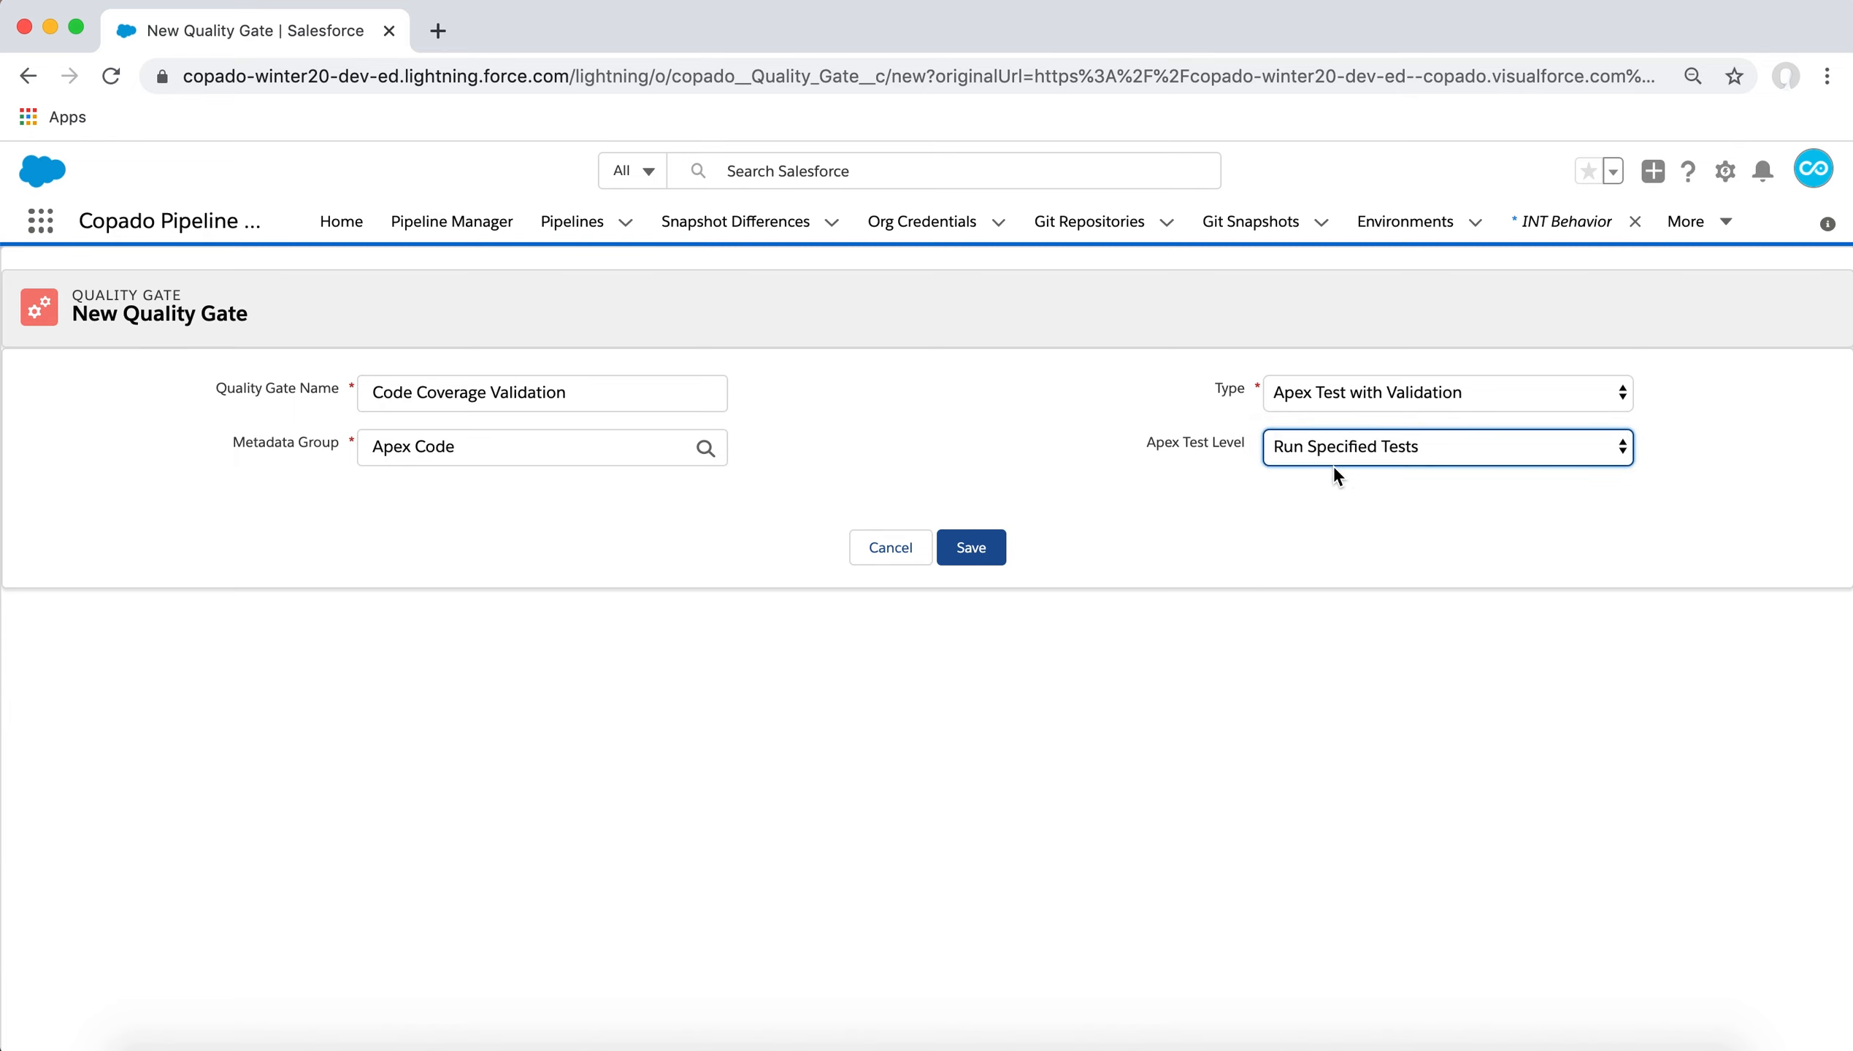
pyautogui.click(993, 548)
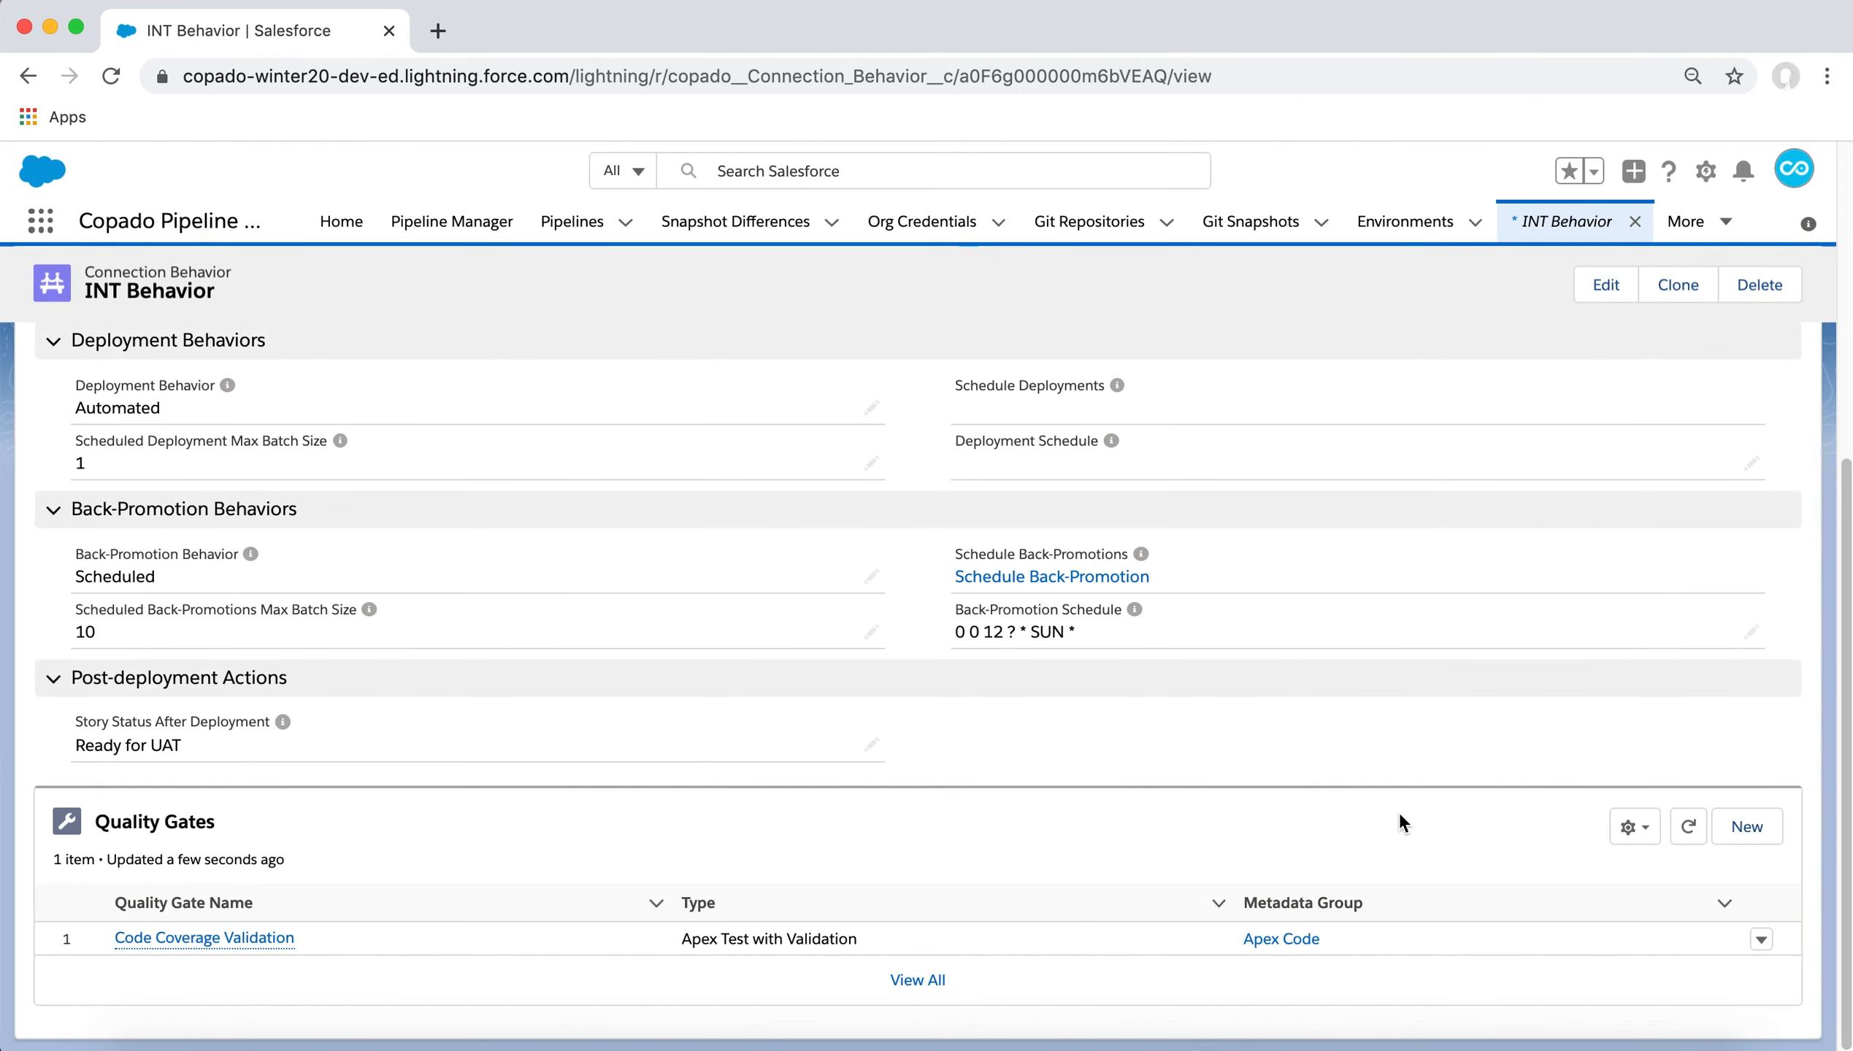
# Start a second quality gate named Pull Request to Lead Developer and assign it the Apex Code metadata group.
pyautogui.click(1746, 829)
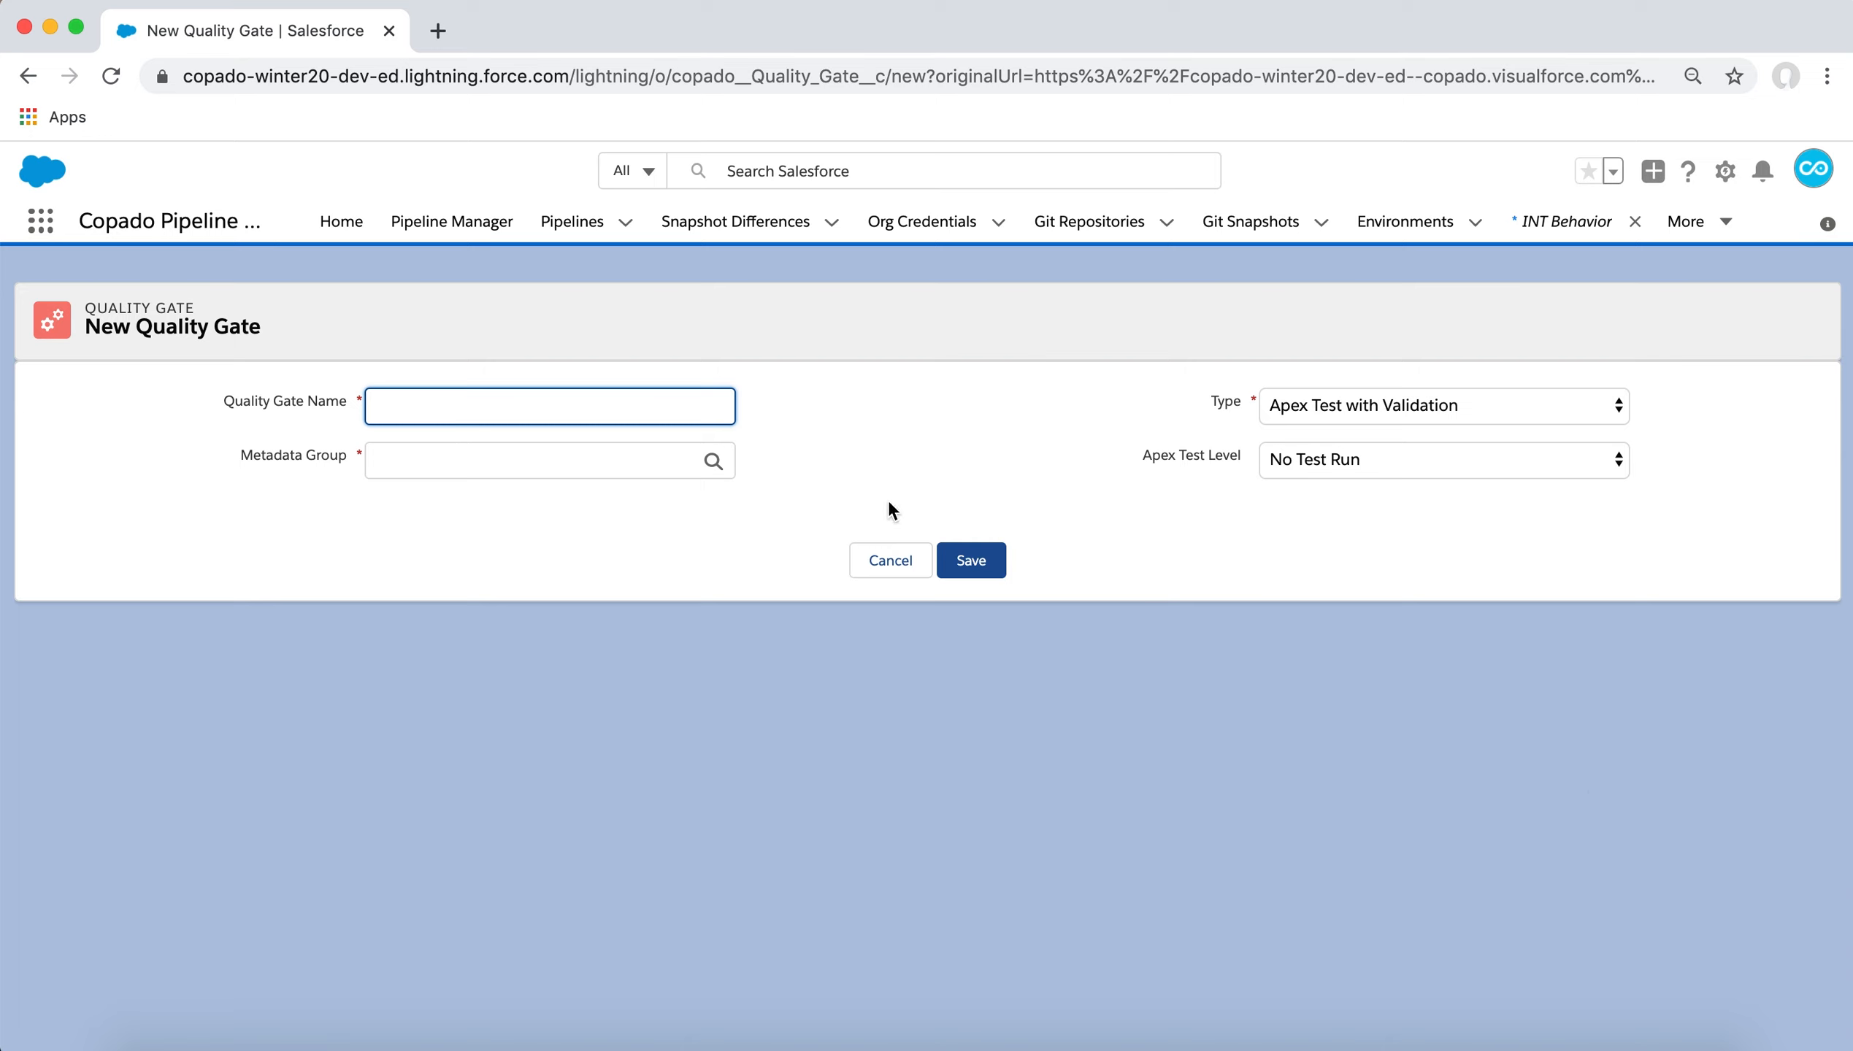
pyautogui.write('Pull Request to Lead Developer')
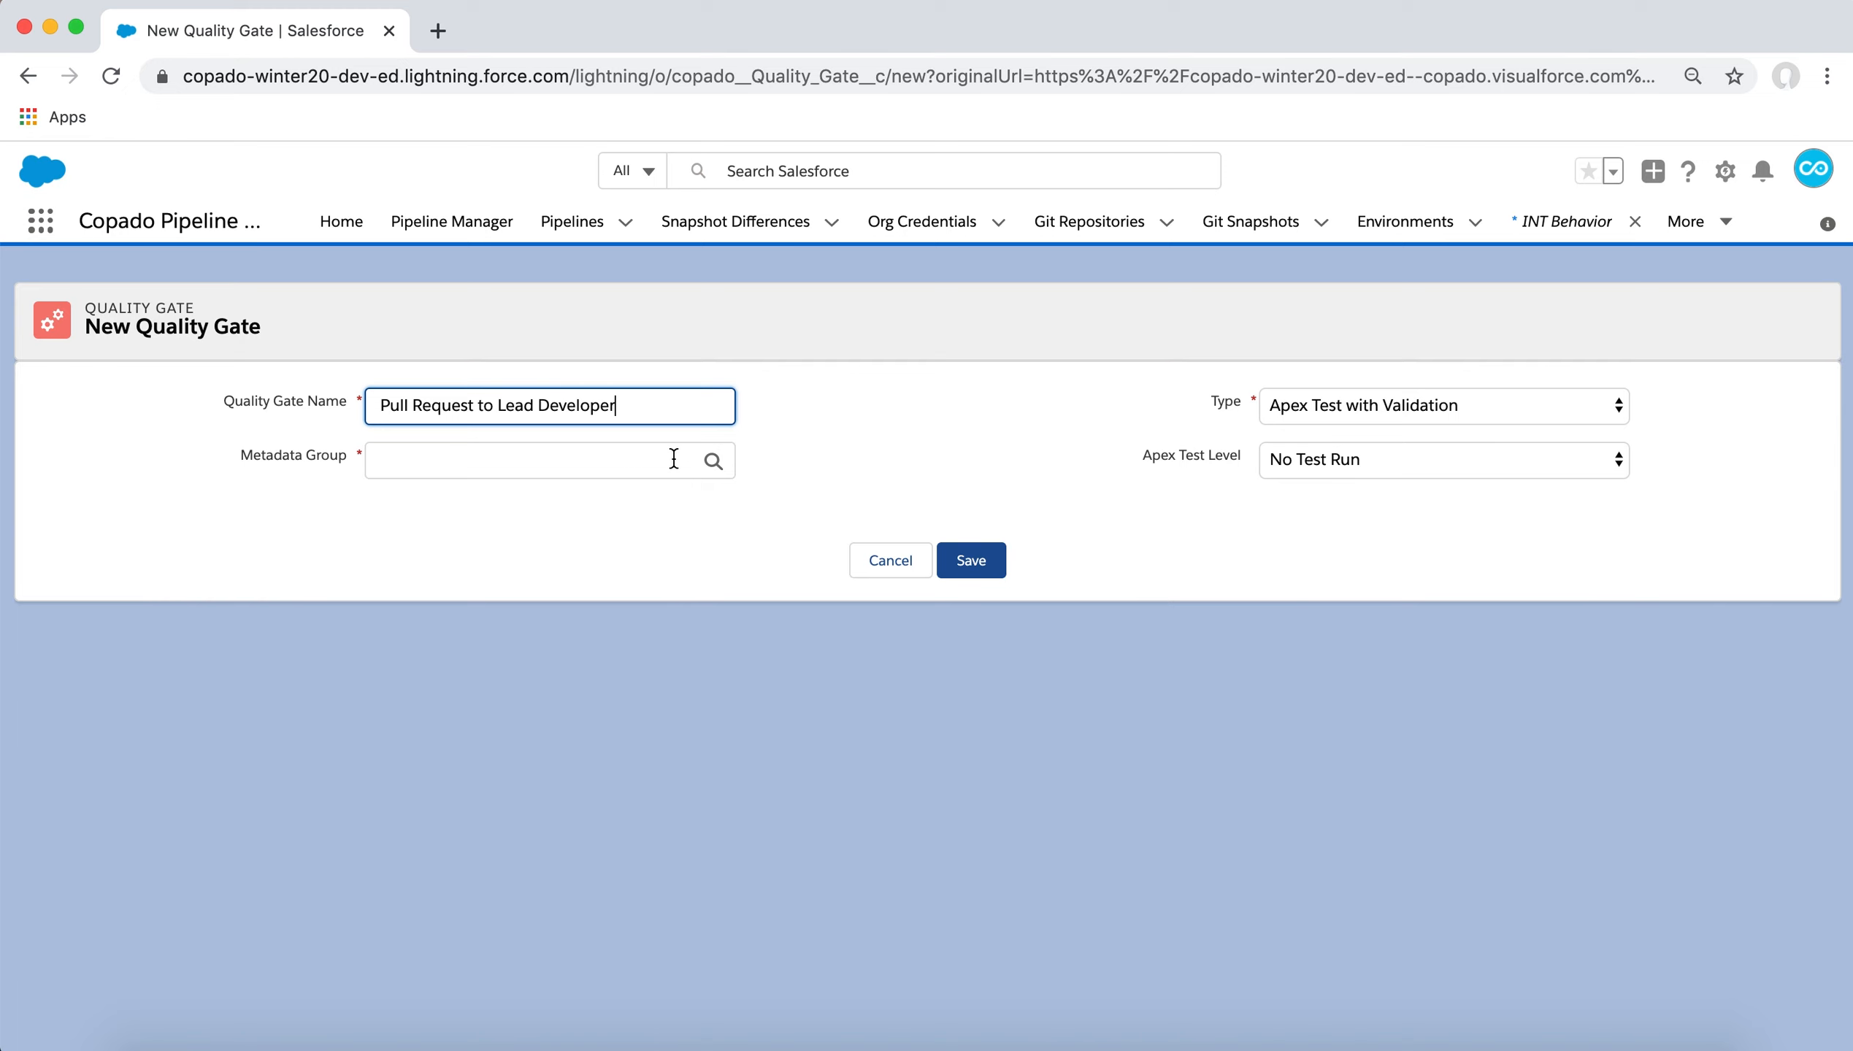
pyautogui.click(713, 461)
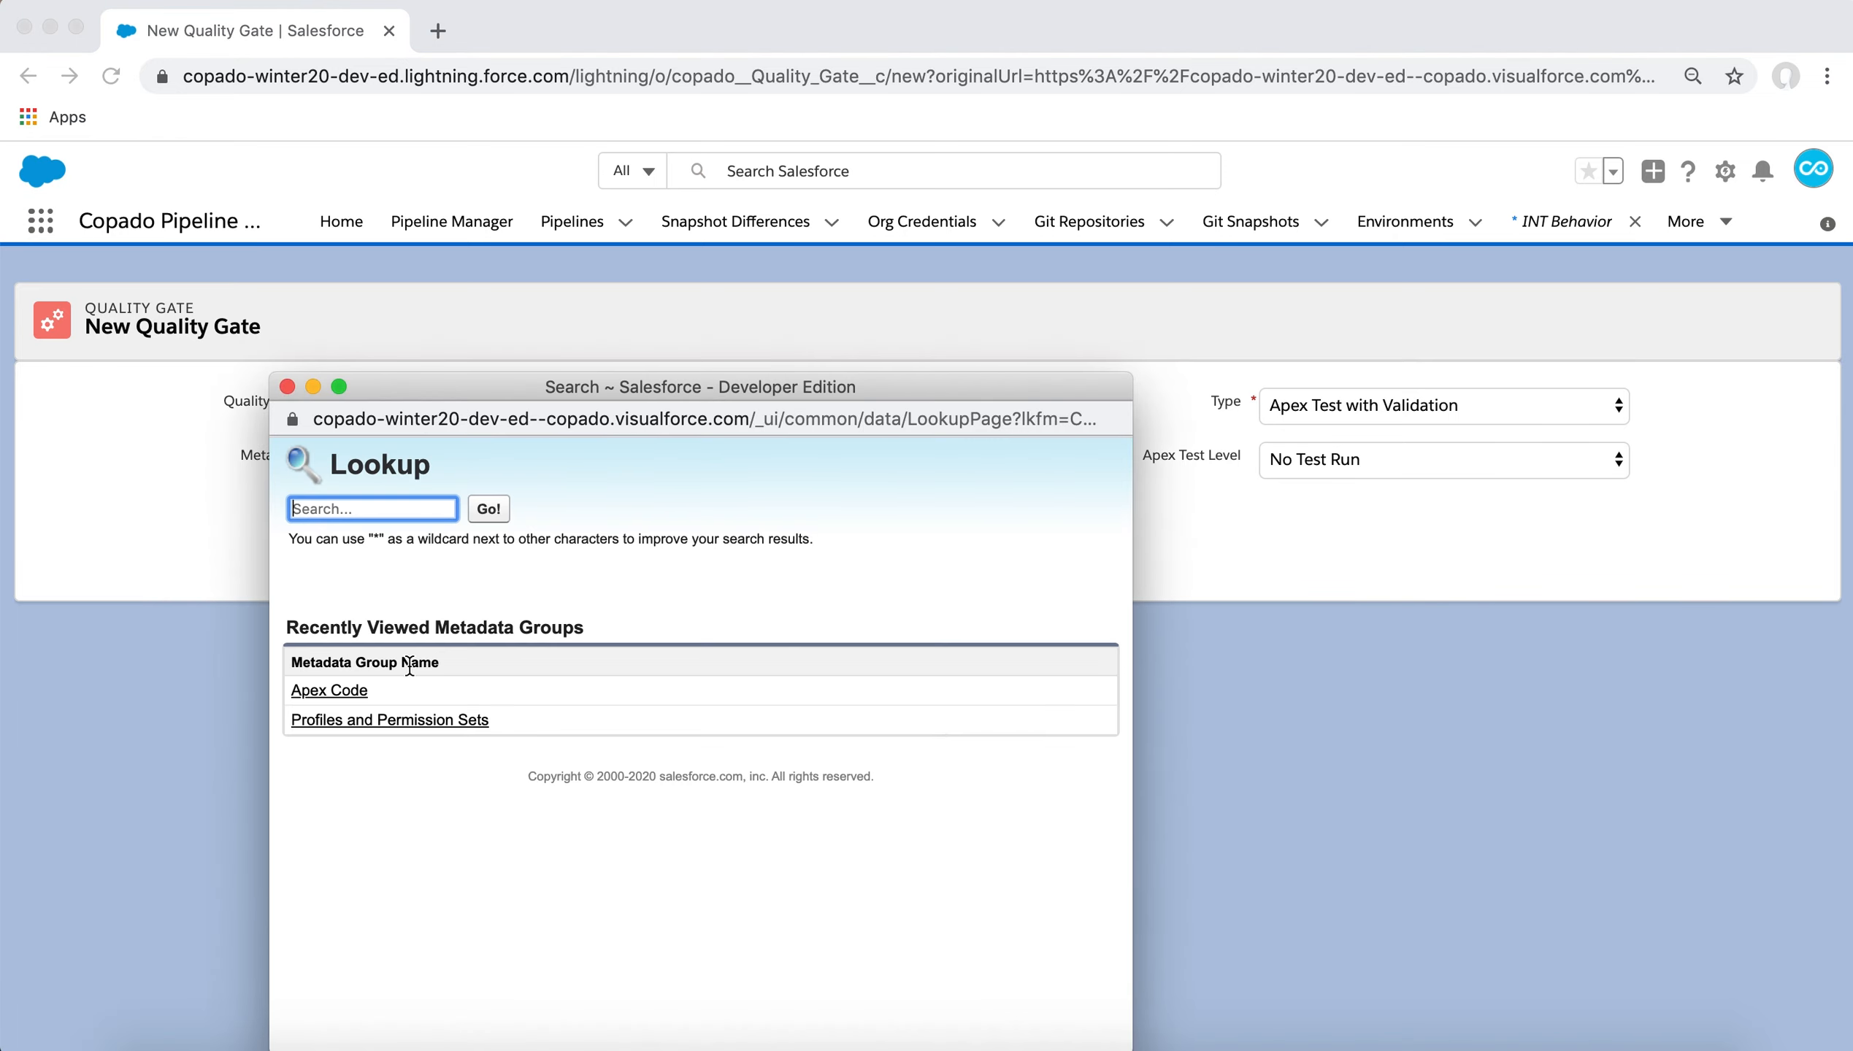
pyautogui.click(347, 691)
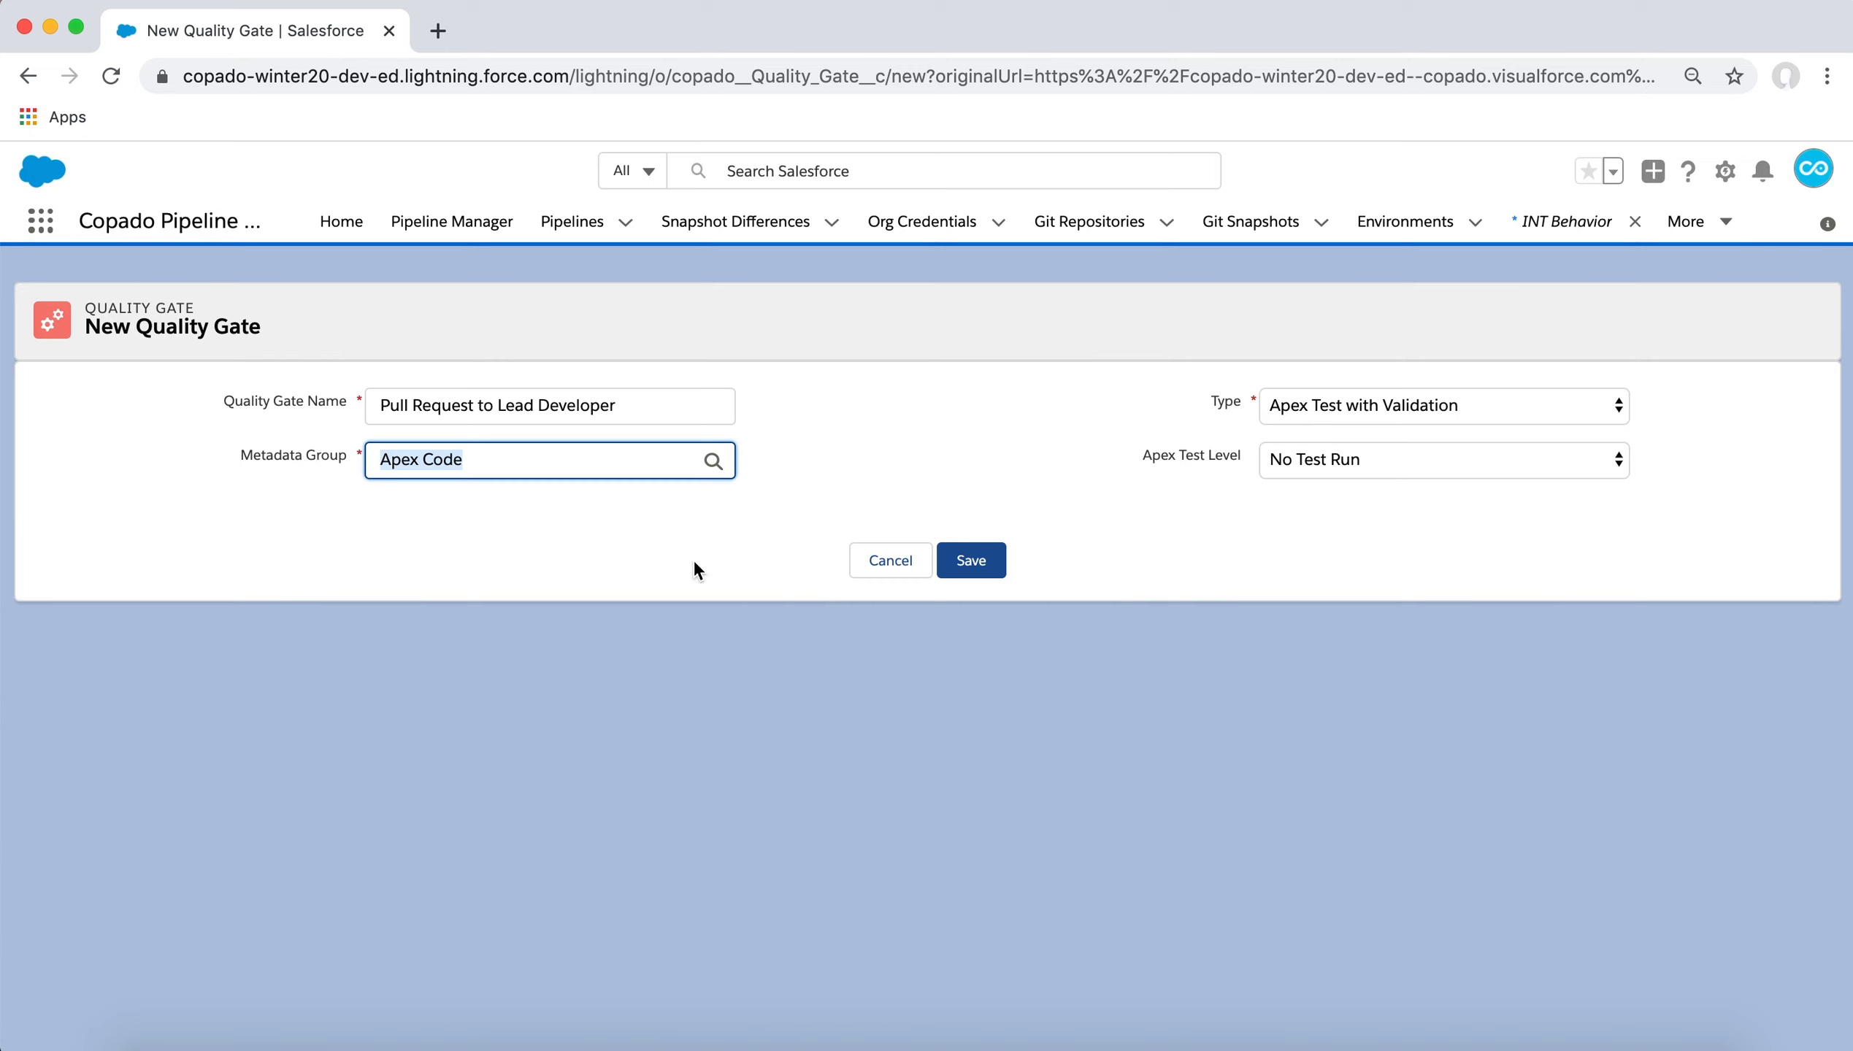
# Set the gate's type to Pull Request, choose the lead developer as Manual Task Owner, and save the gate.
pyautogui.click(1284, 407)
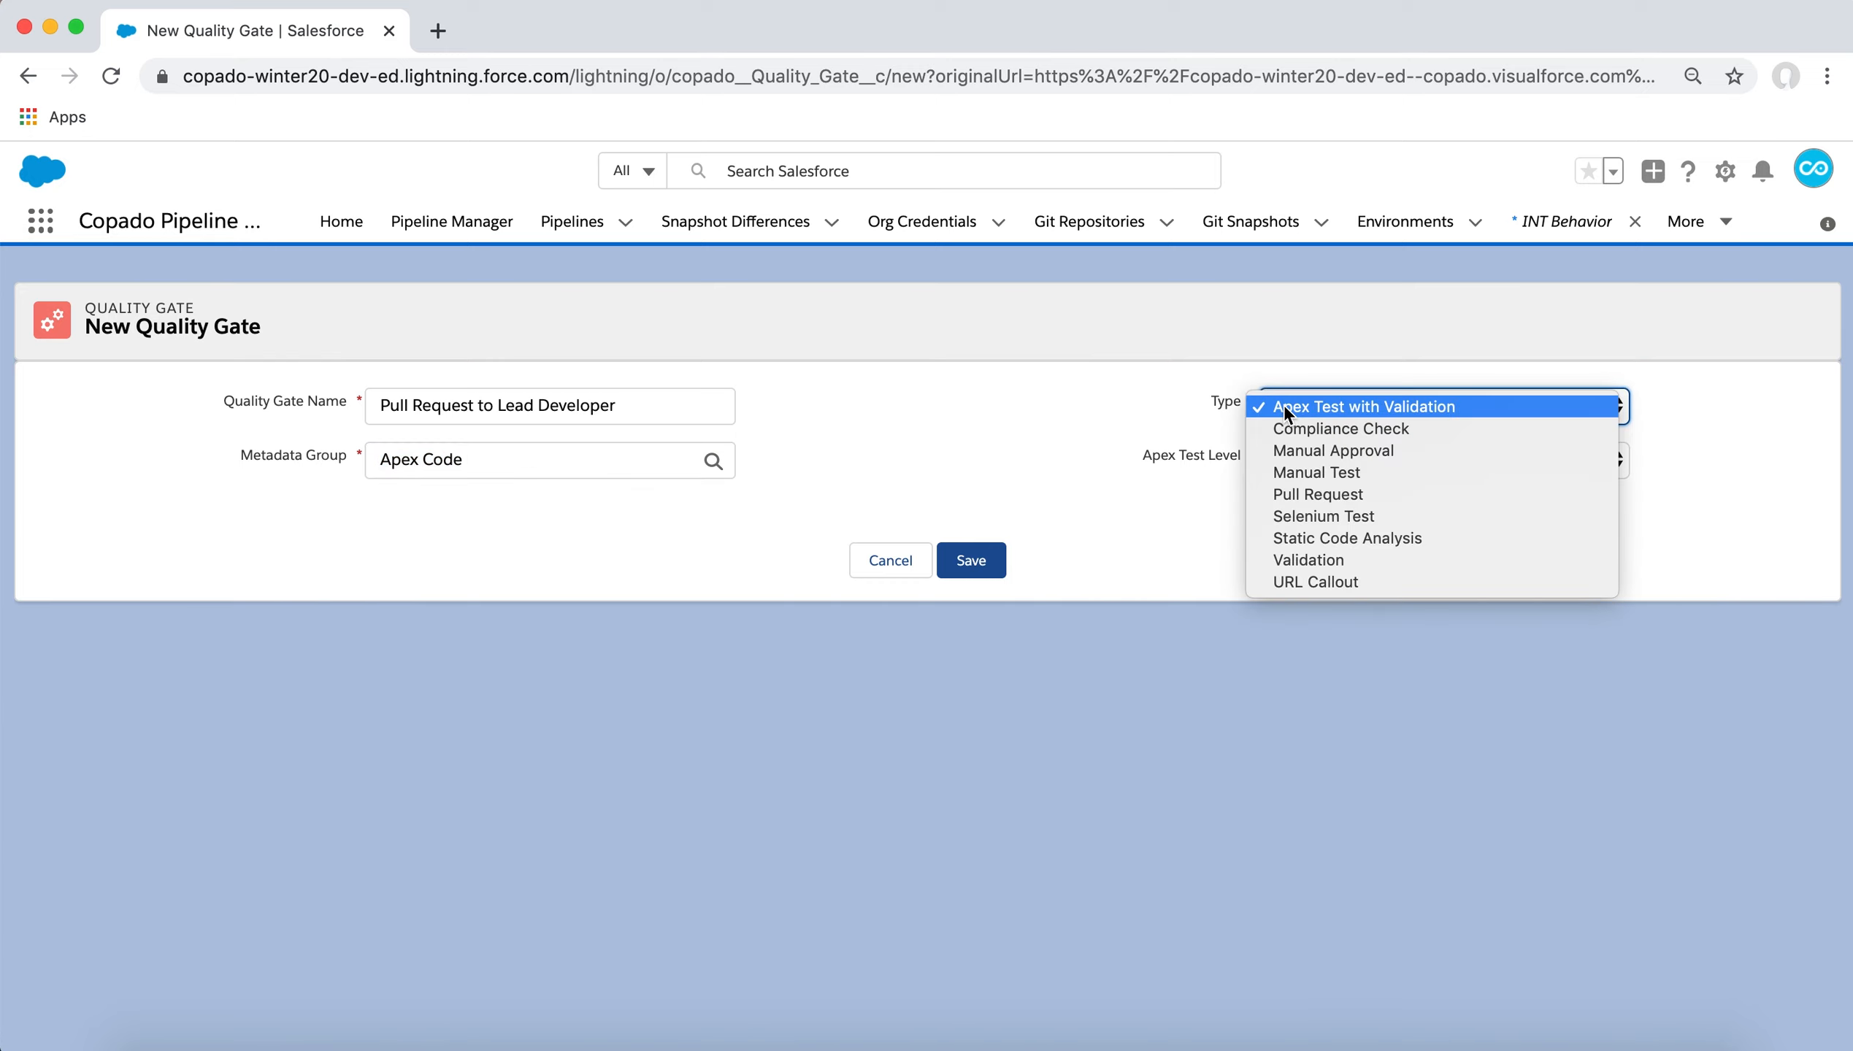
pyautogui.click(1290, 493)
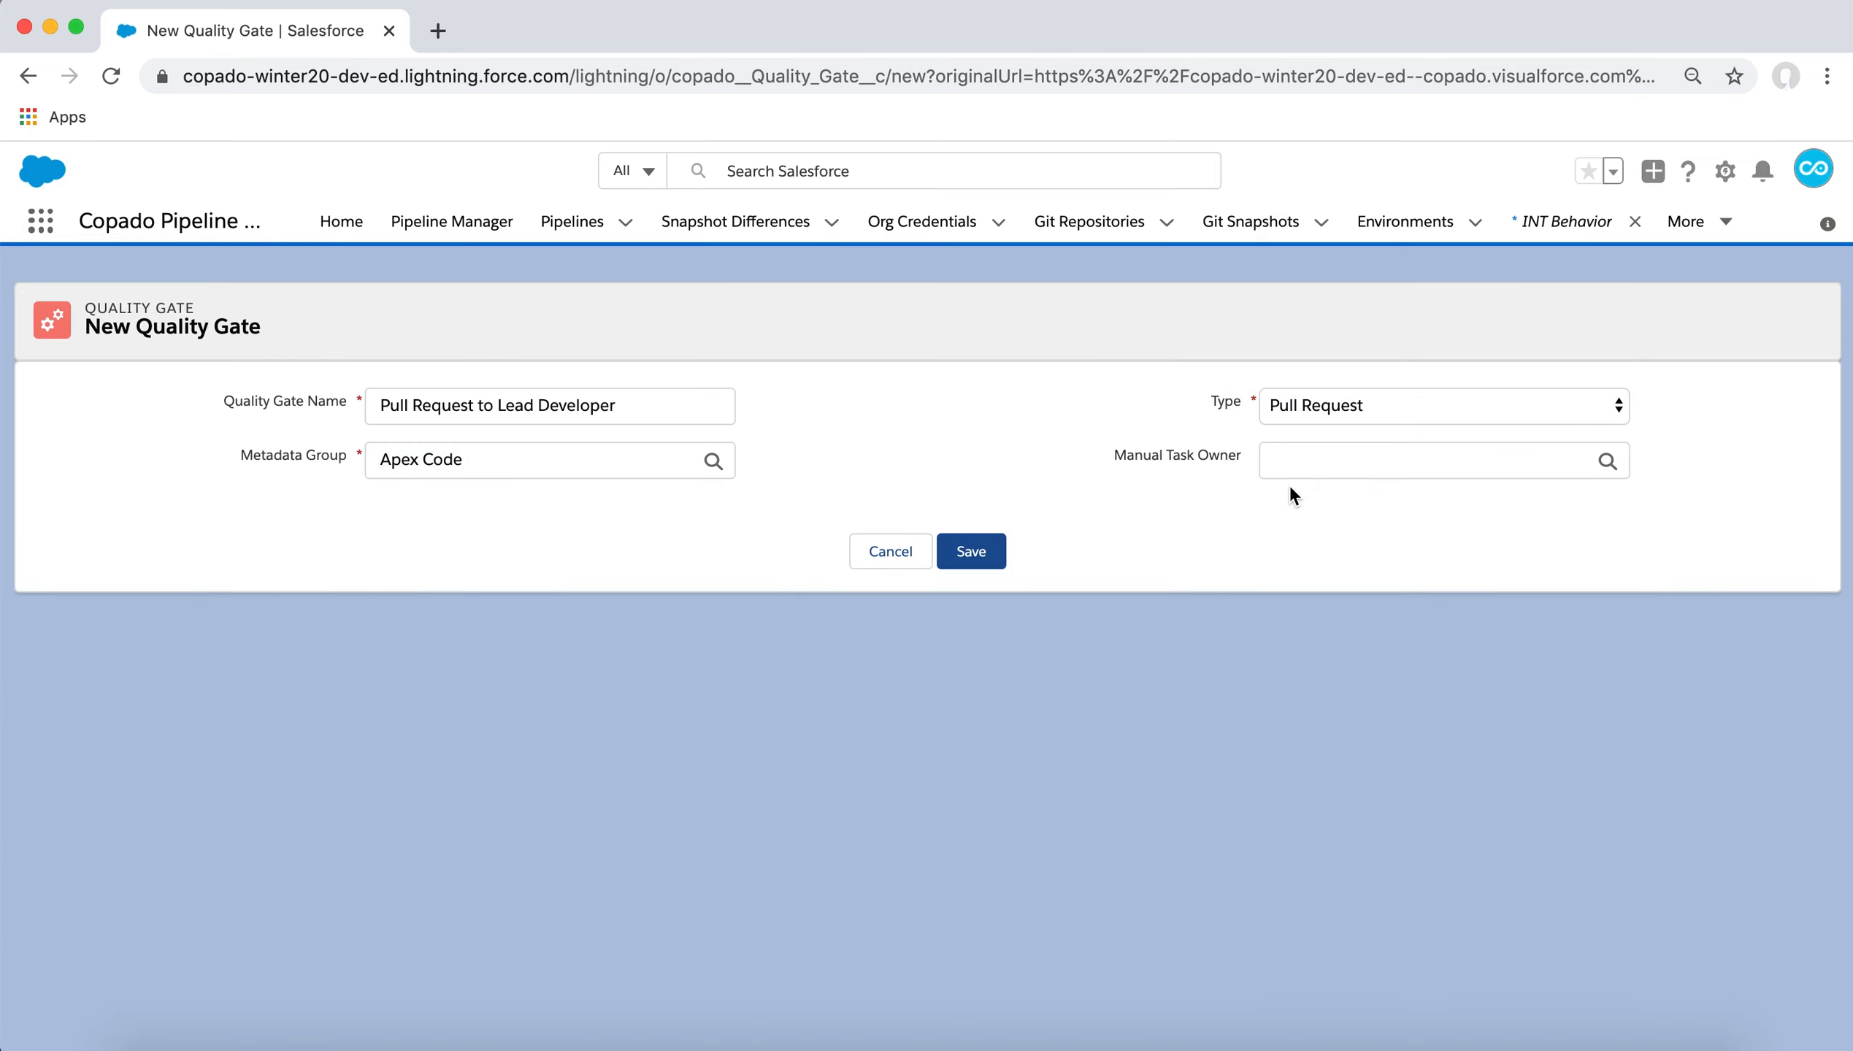
pyautogui.click(1608, 461)
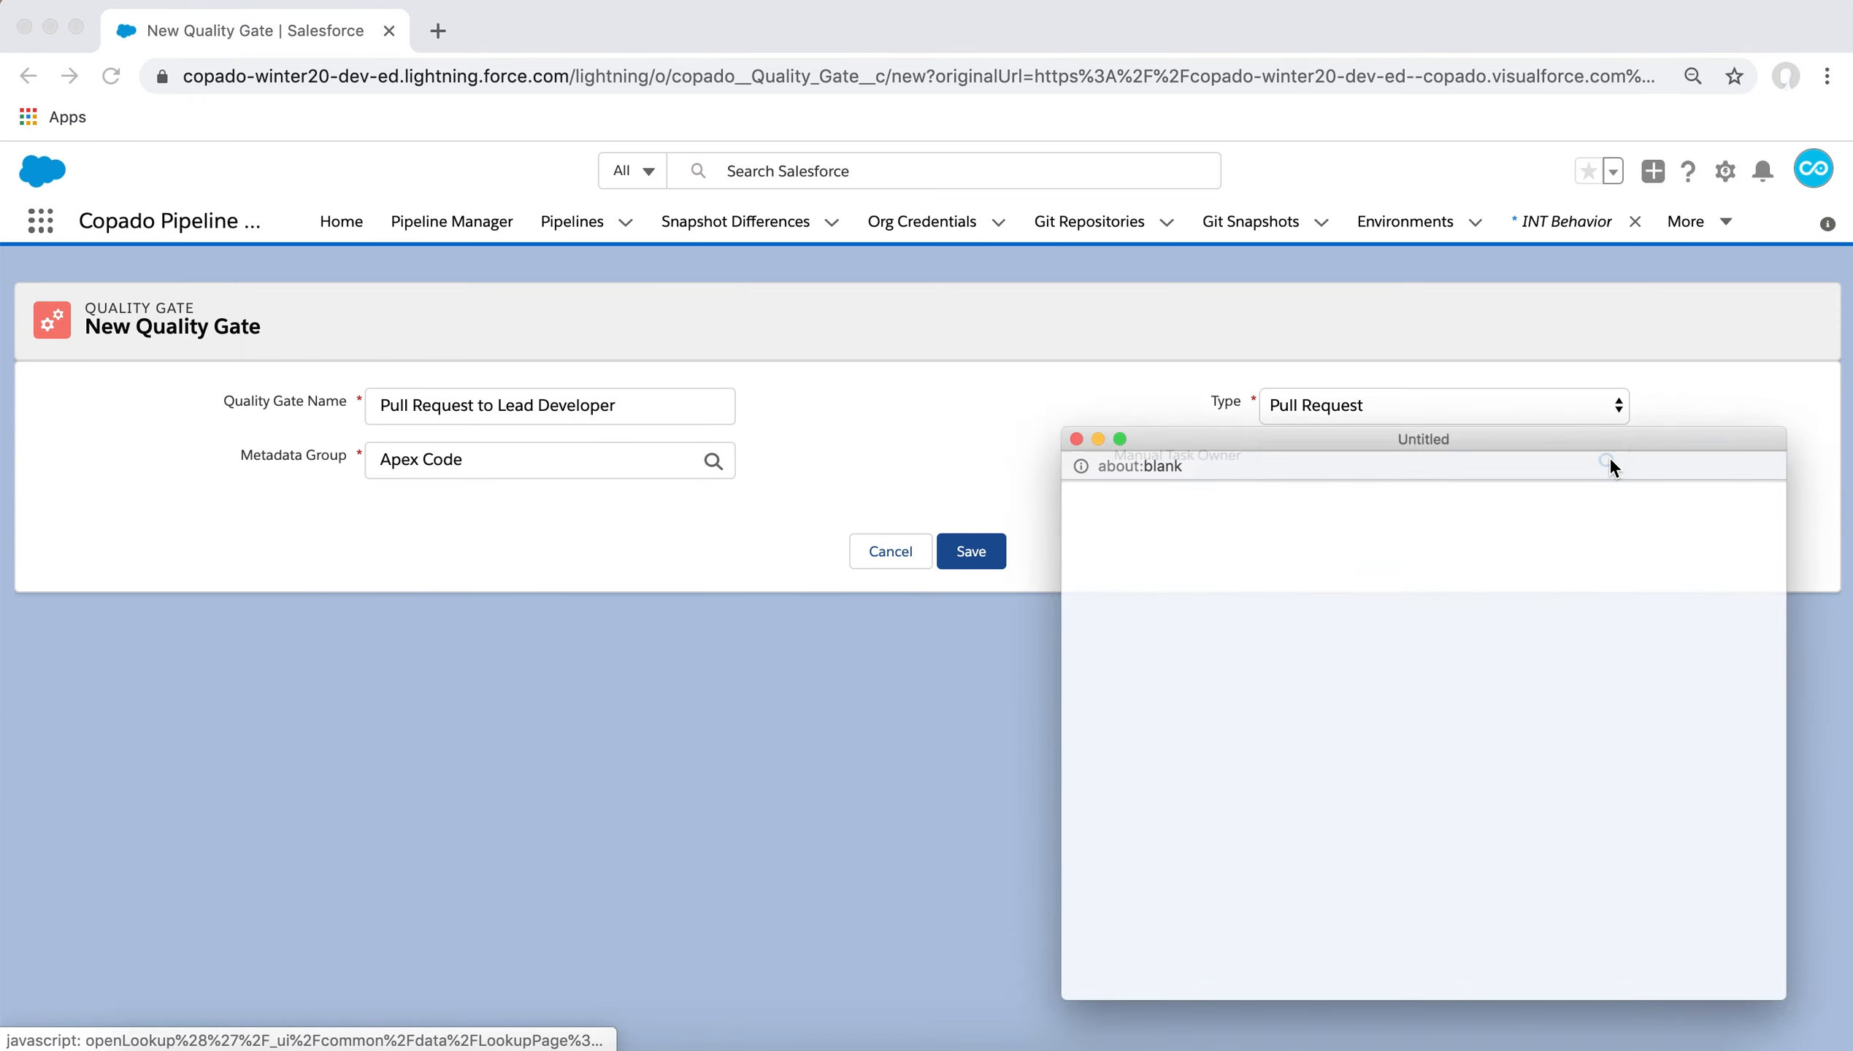
pyautogui.click(1053, 720)
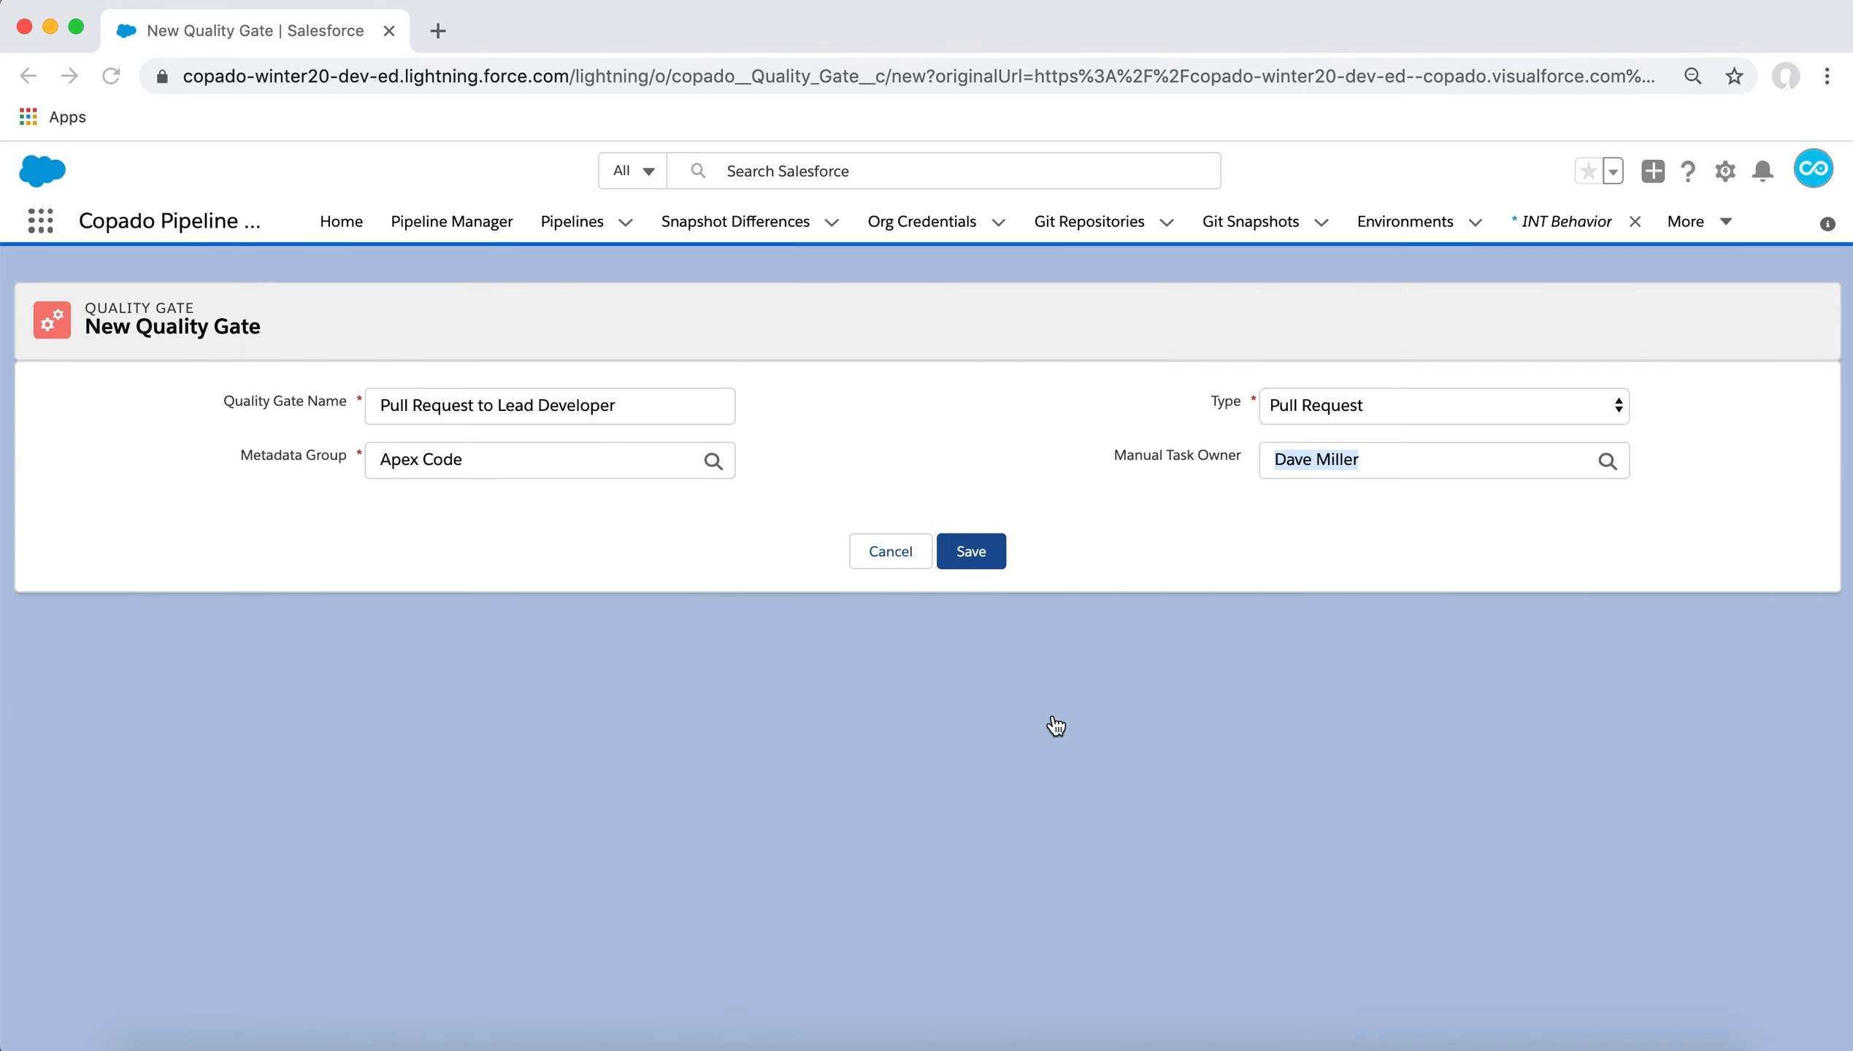
pyautogui.click(984, 563)
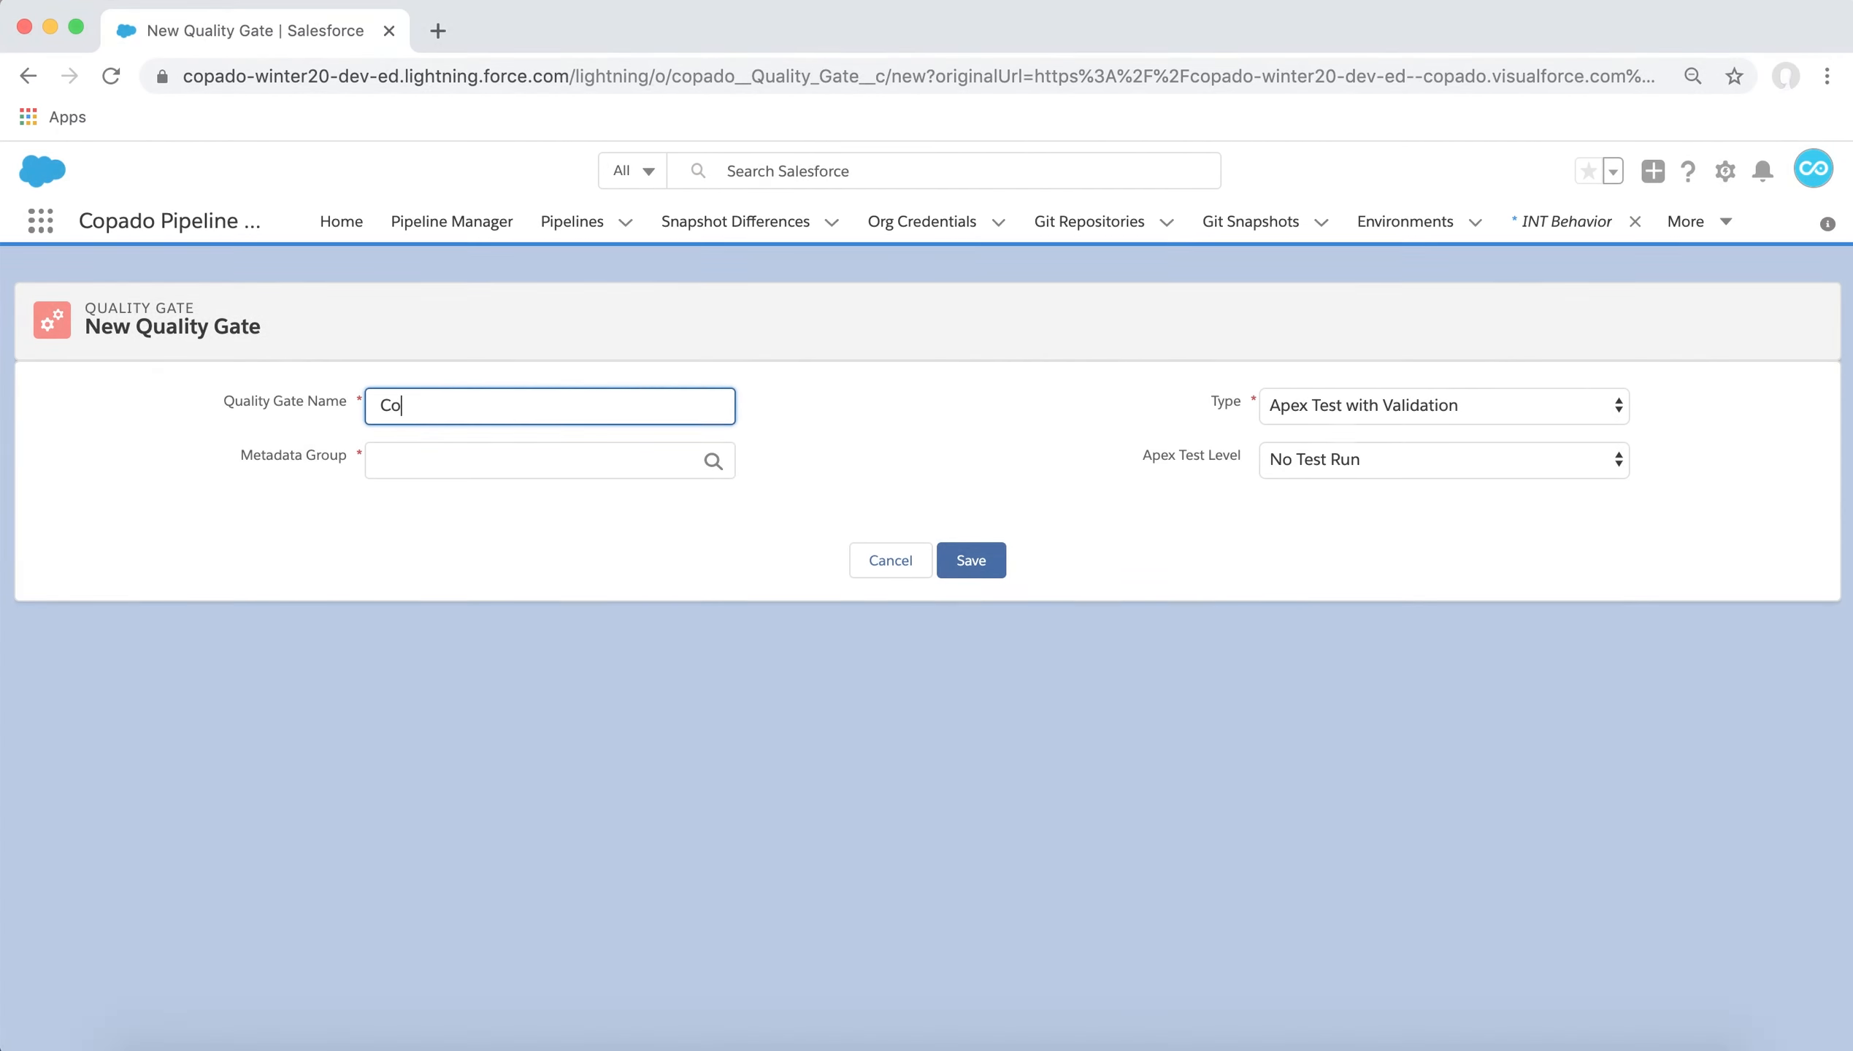
# Name the third quality gate Compliance Scan and assign it the Profiles and Permission Sets metadata group.
pyautogui.write('mpliance Scan')
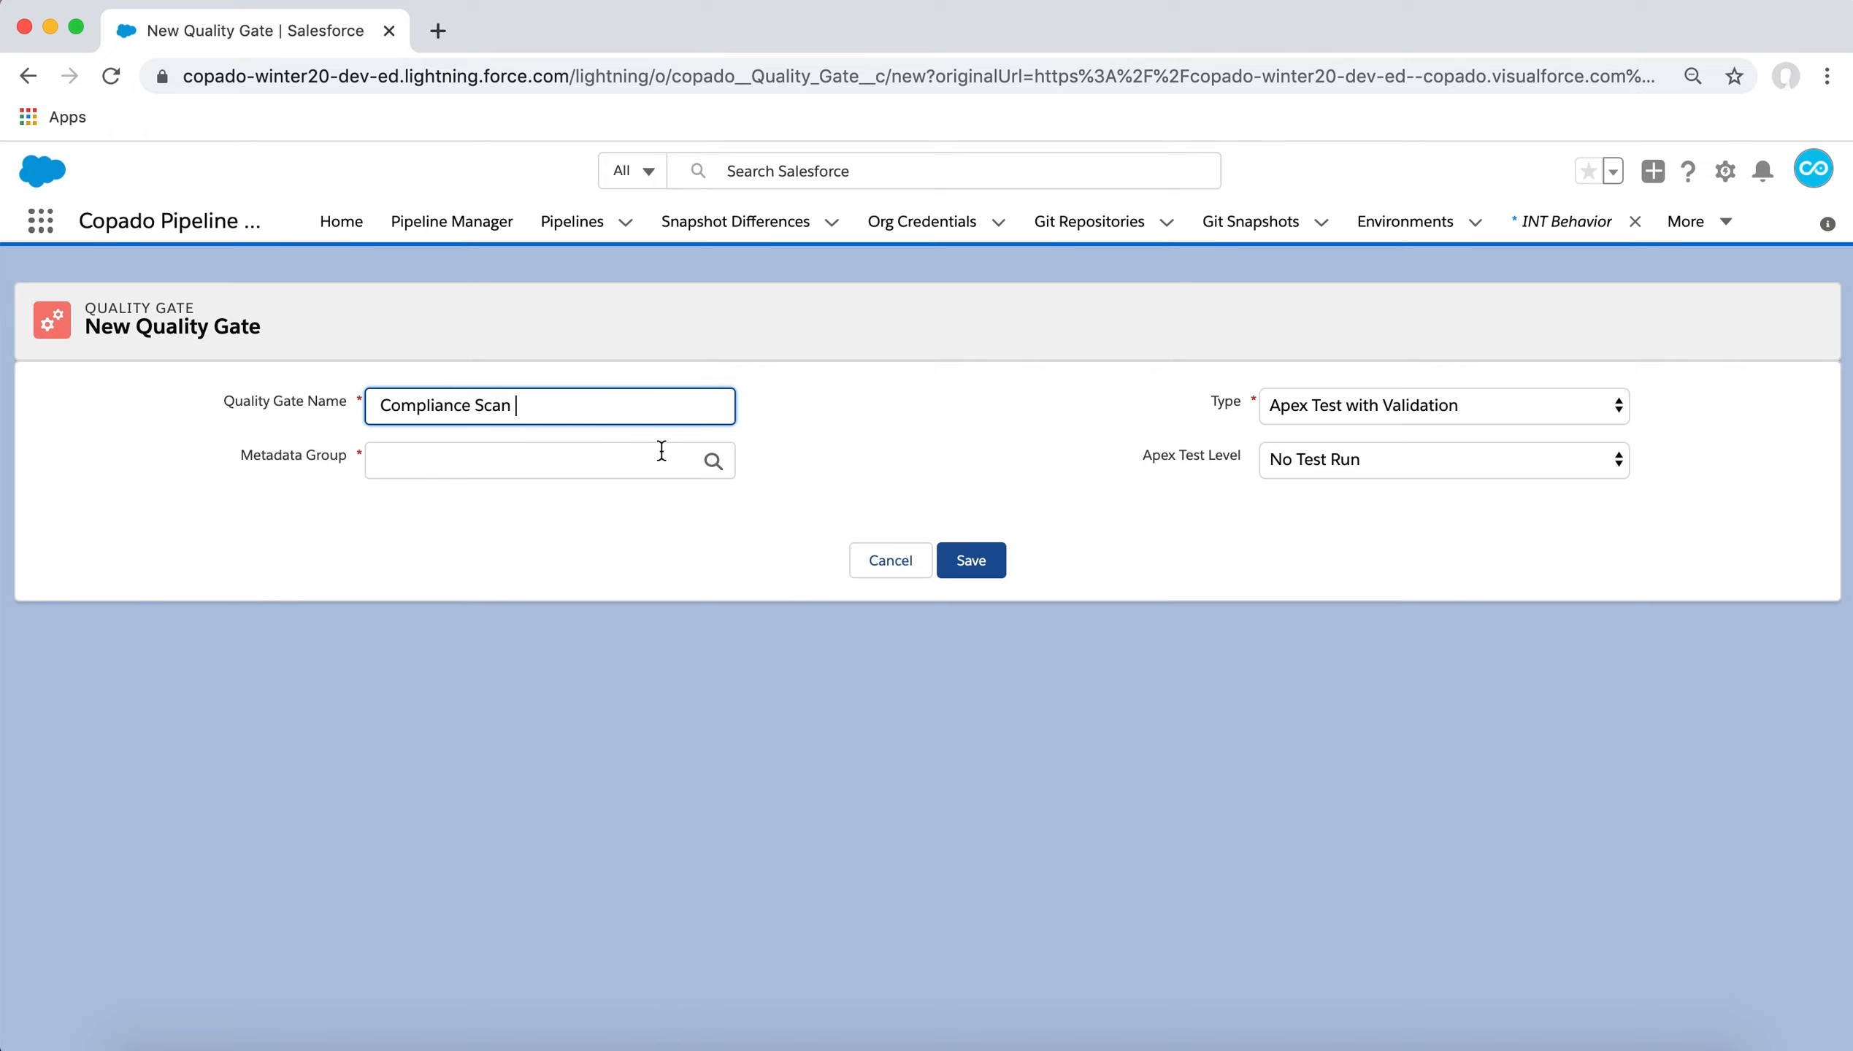
pyautogui.click(713, 462)
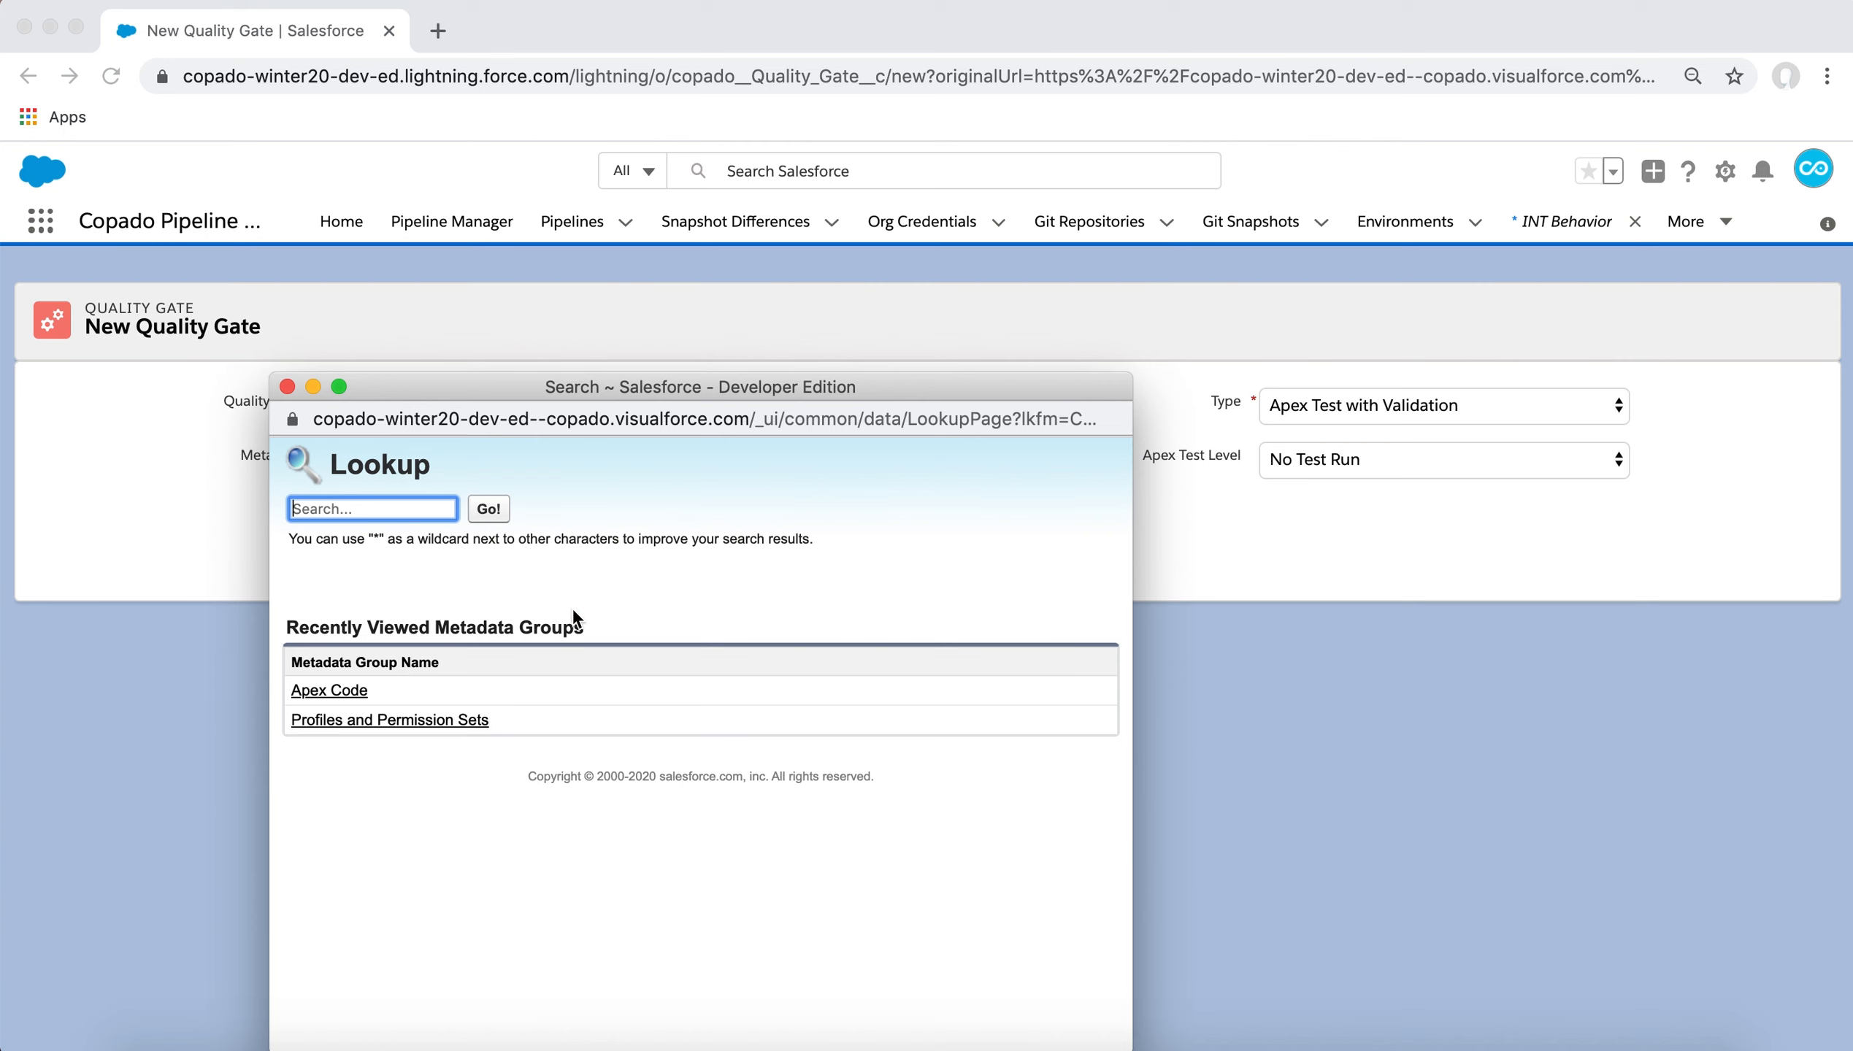
pyautogui.click(462, 717)
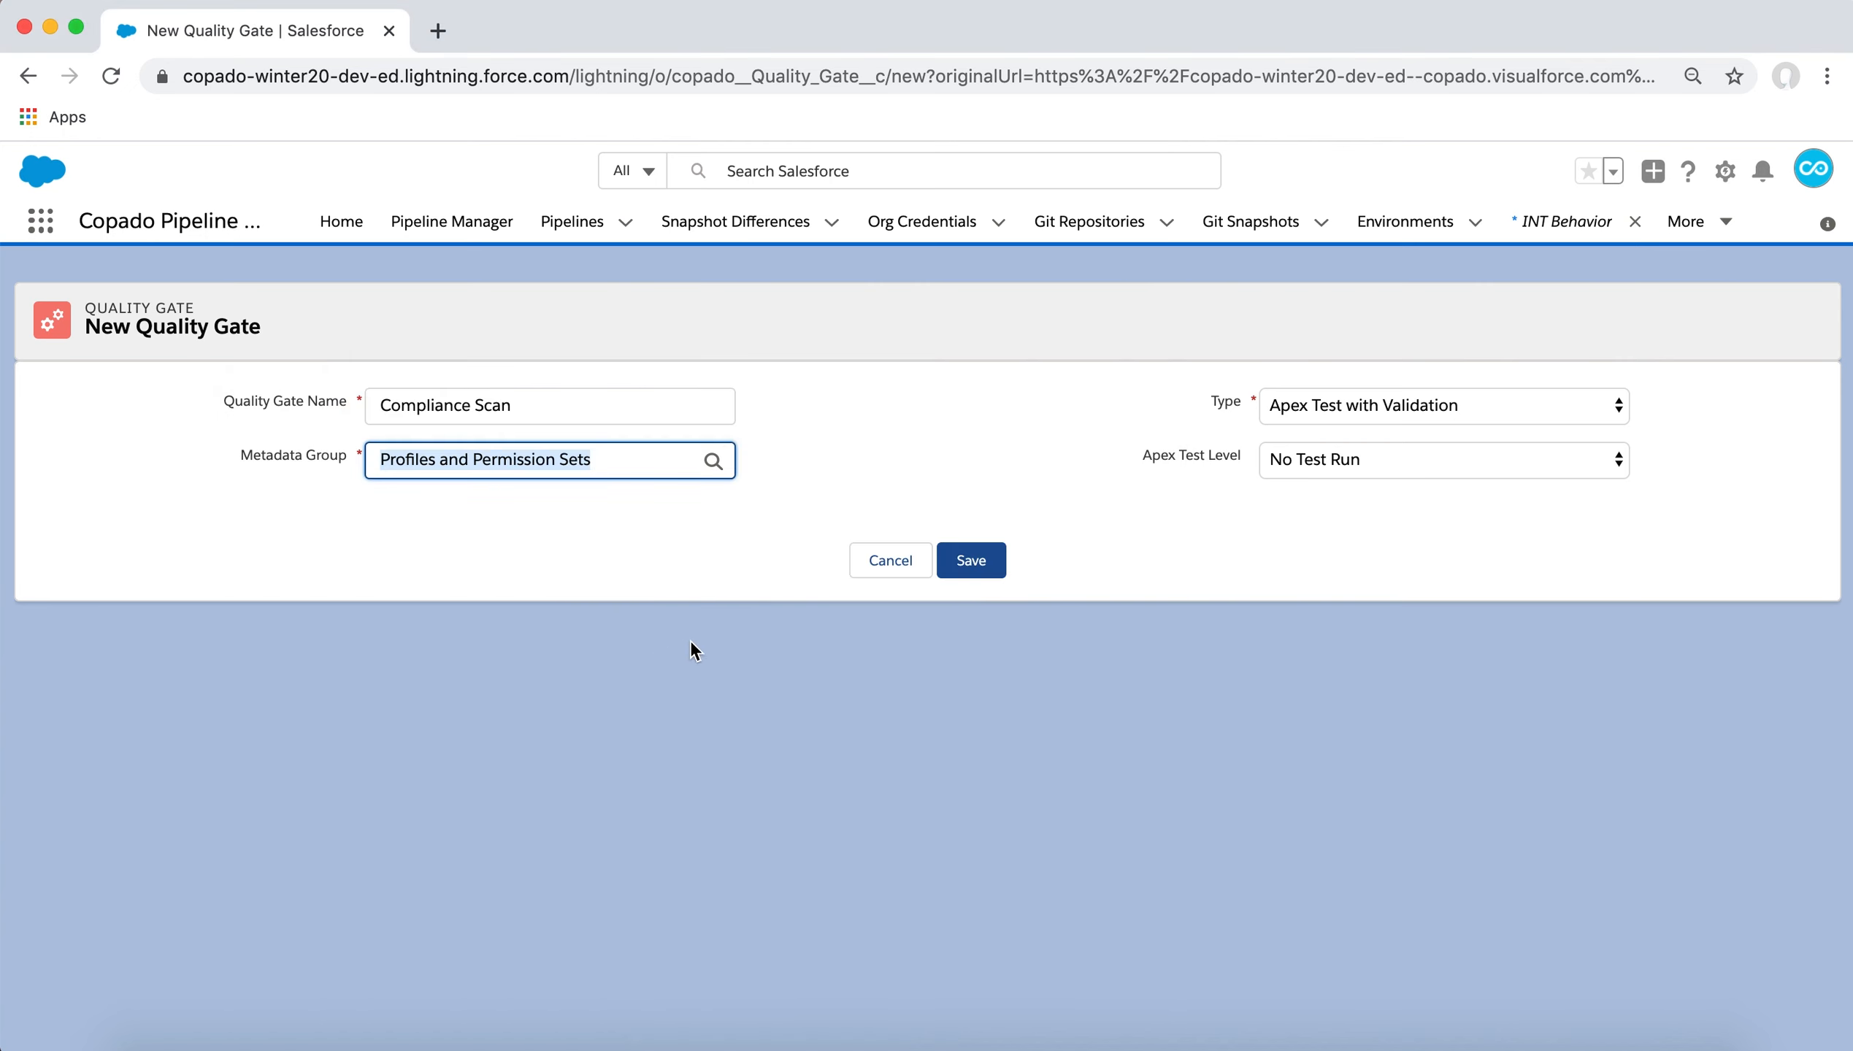
# Set the gate's type to Compliance Check with the rule group Restrict Modify All to non Admin users, then save it.
pyautogui.click(1323, 405)
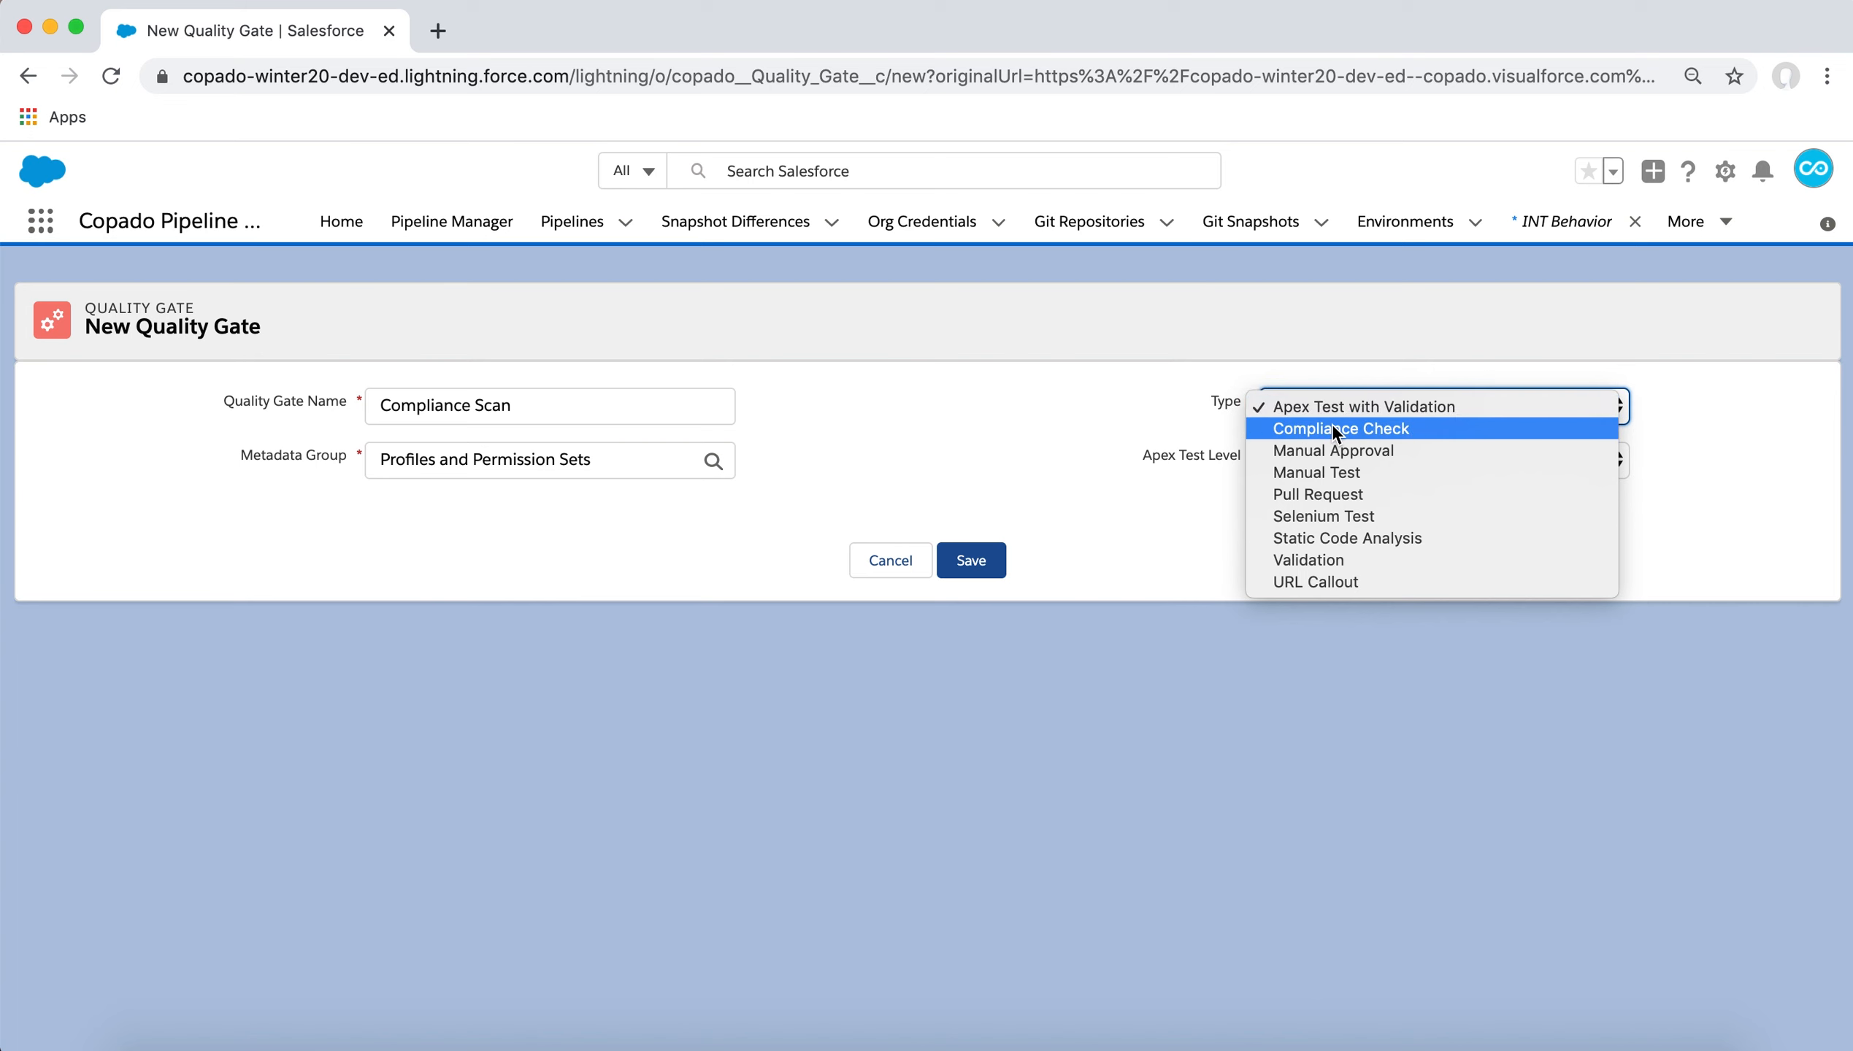
pyautogui.click(1332, 428)
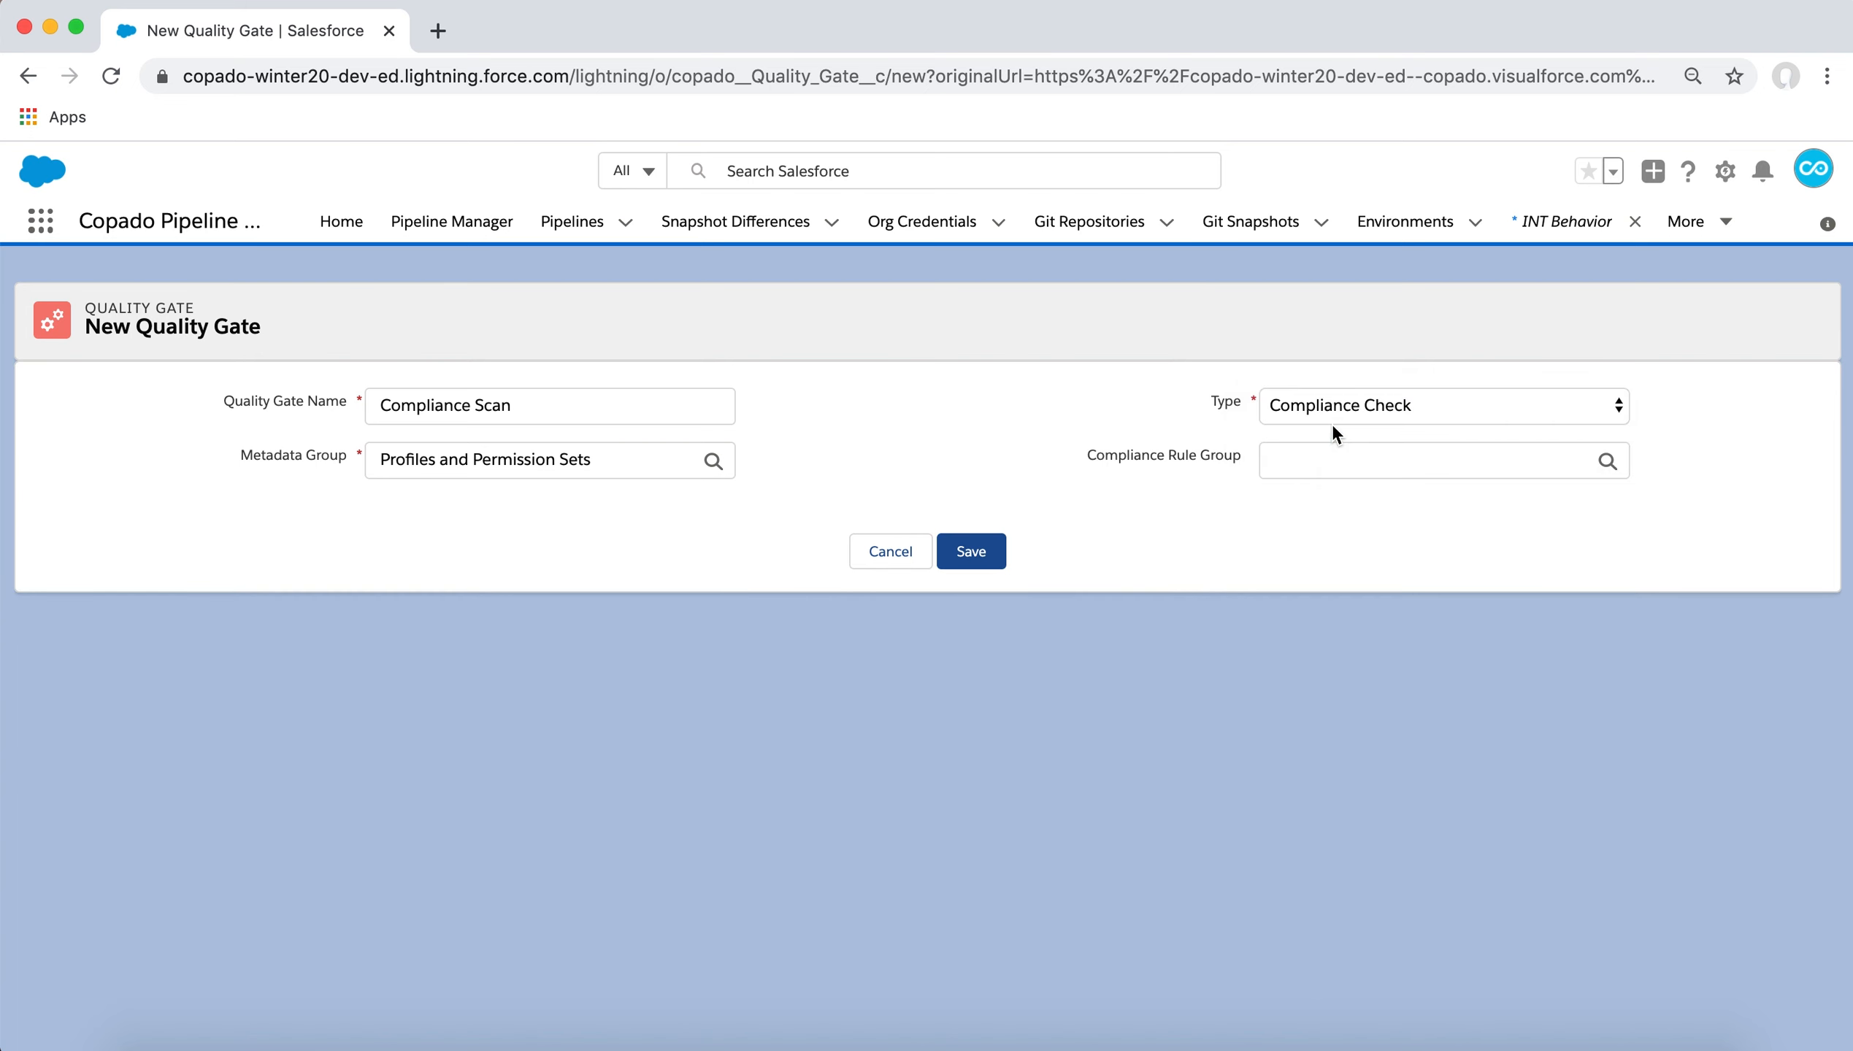
pyautogui.click(1606, 460)
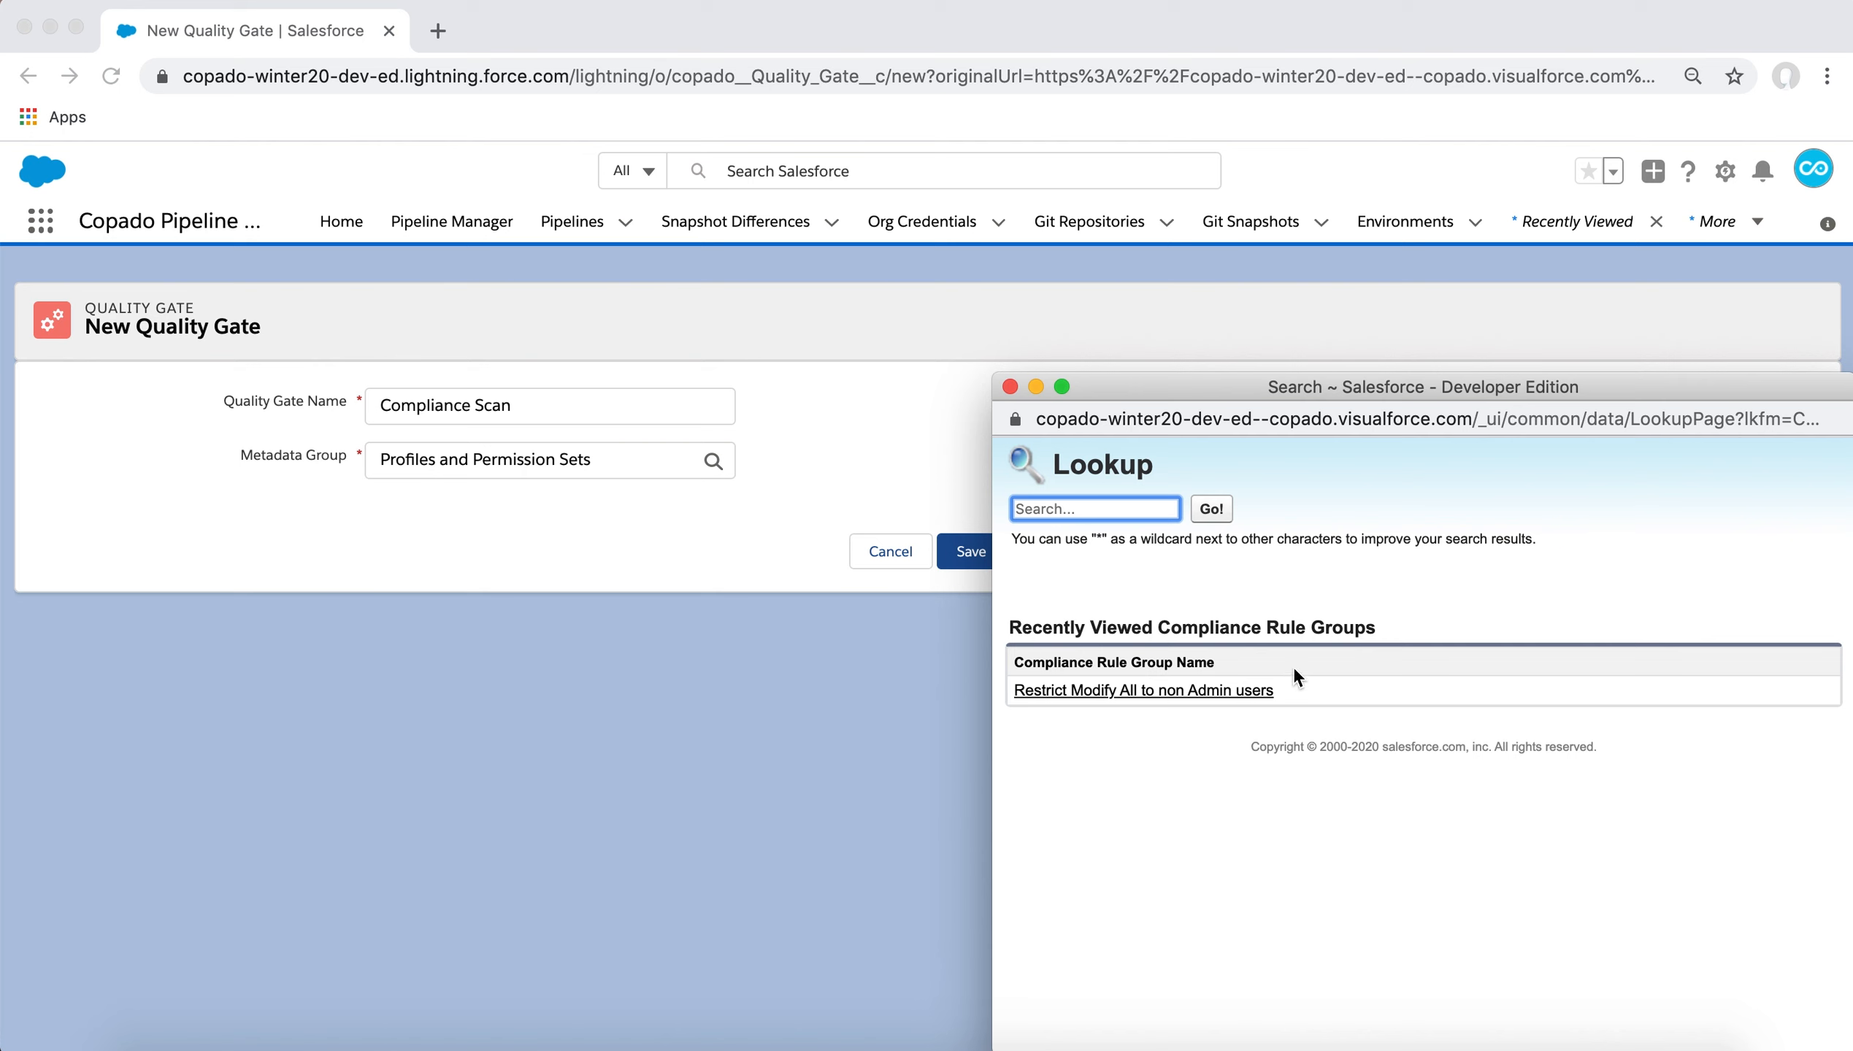
pyautogui.click(1264, 690)
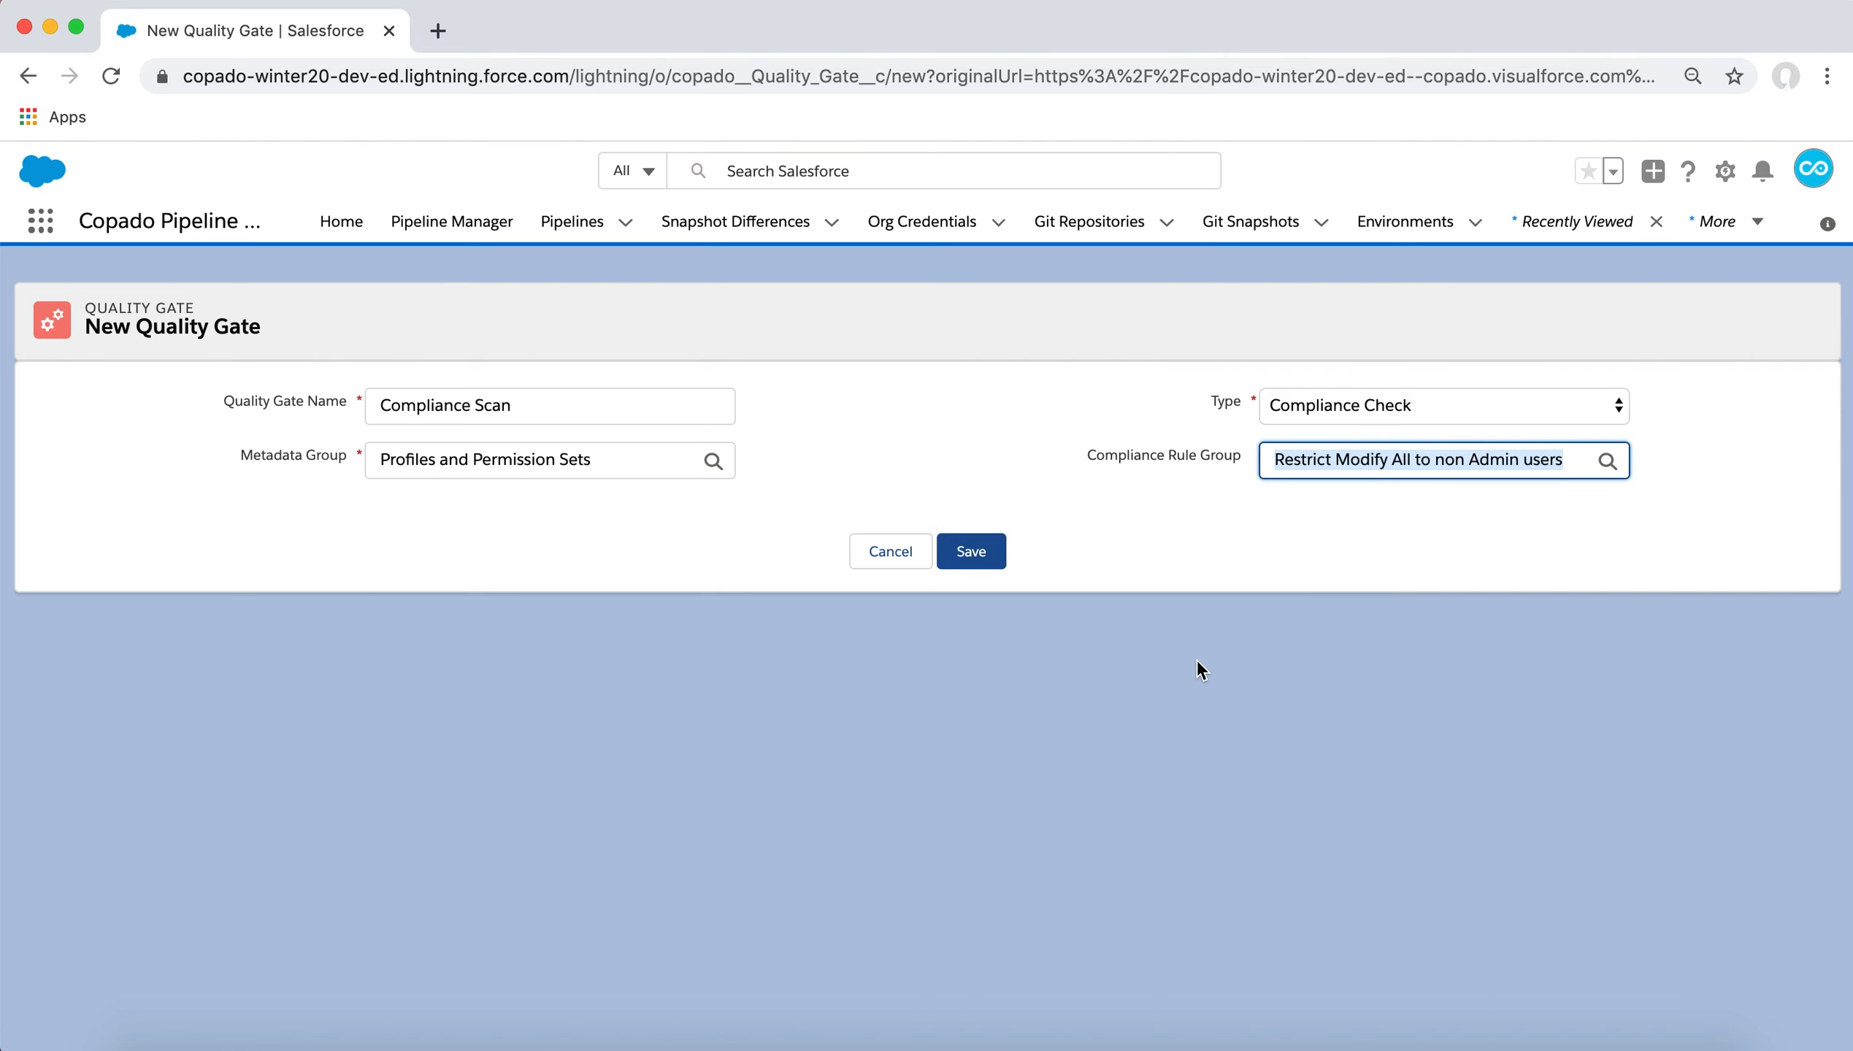
pyautogui.click(974, 563)
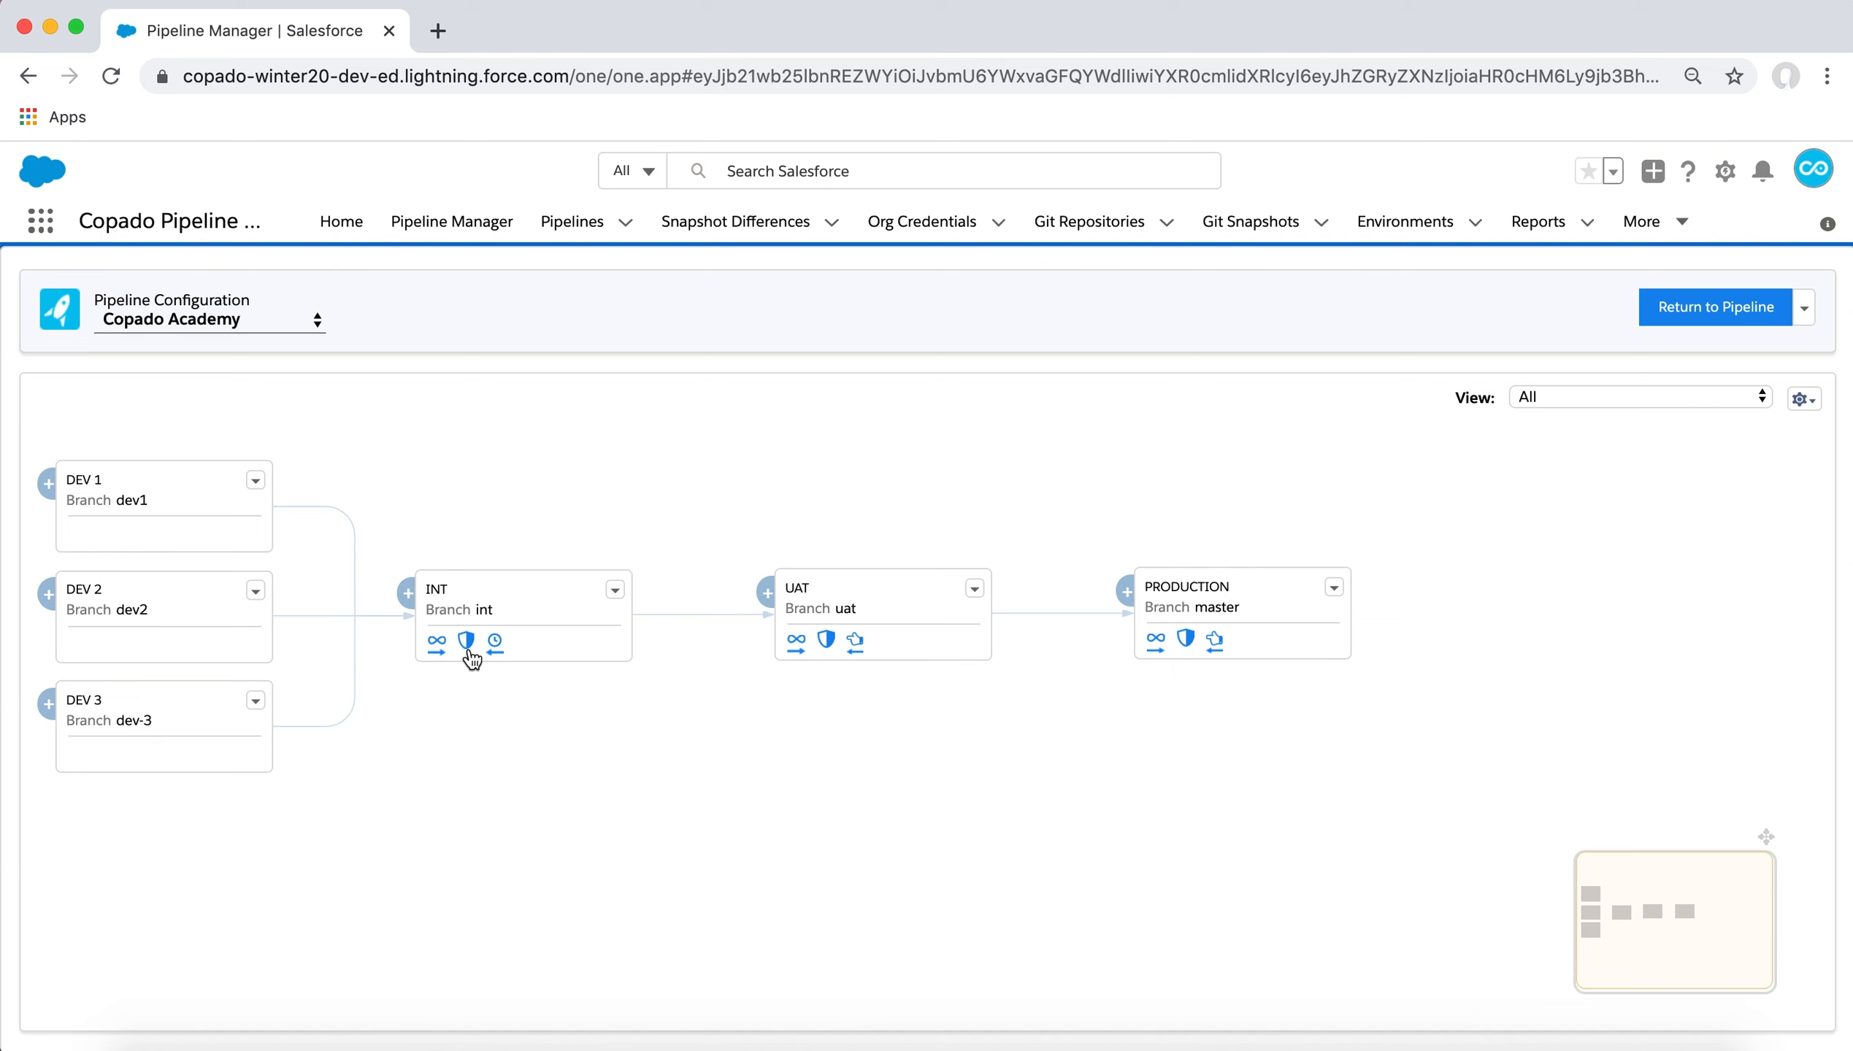
# Open INT Behavior from the pipeline's INT environment and review its list of quality gates.
pyautogui.moveTo(471, 656)
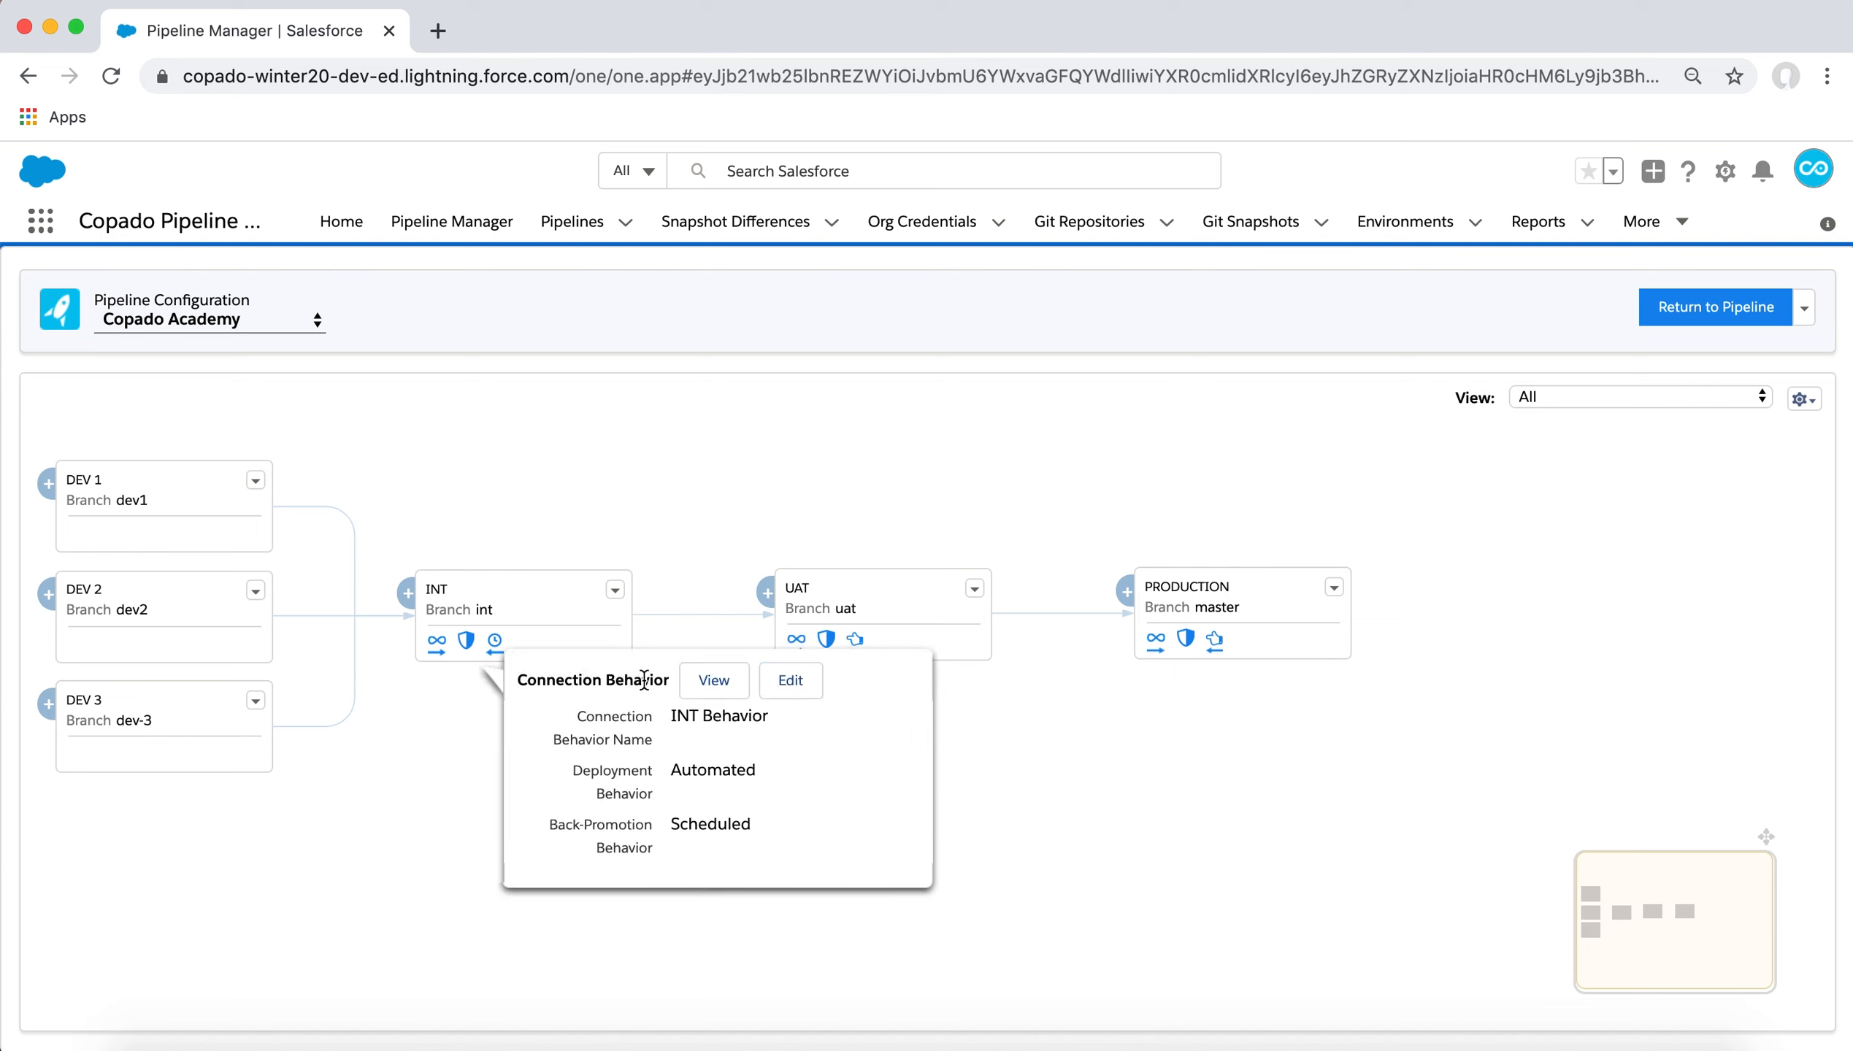
pyautogui.click(712, 680)
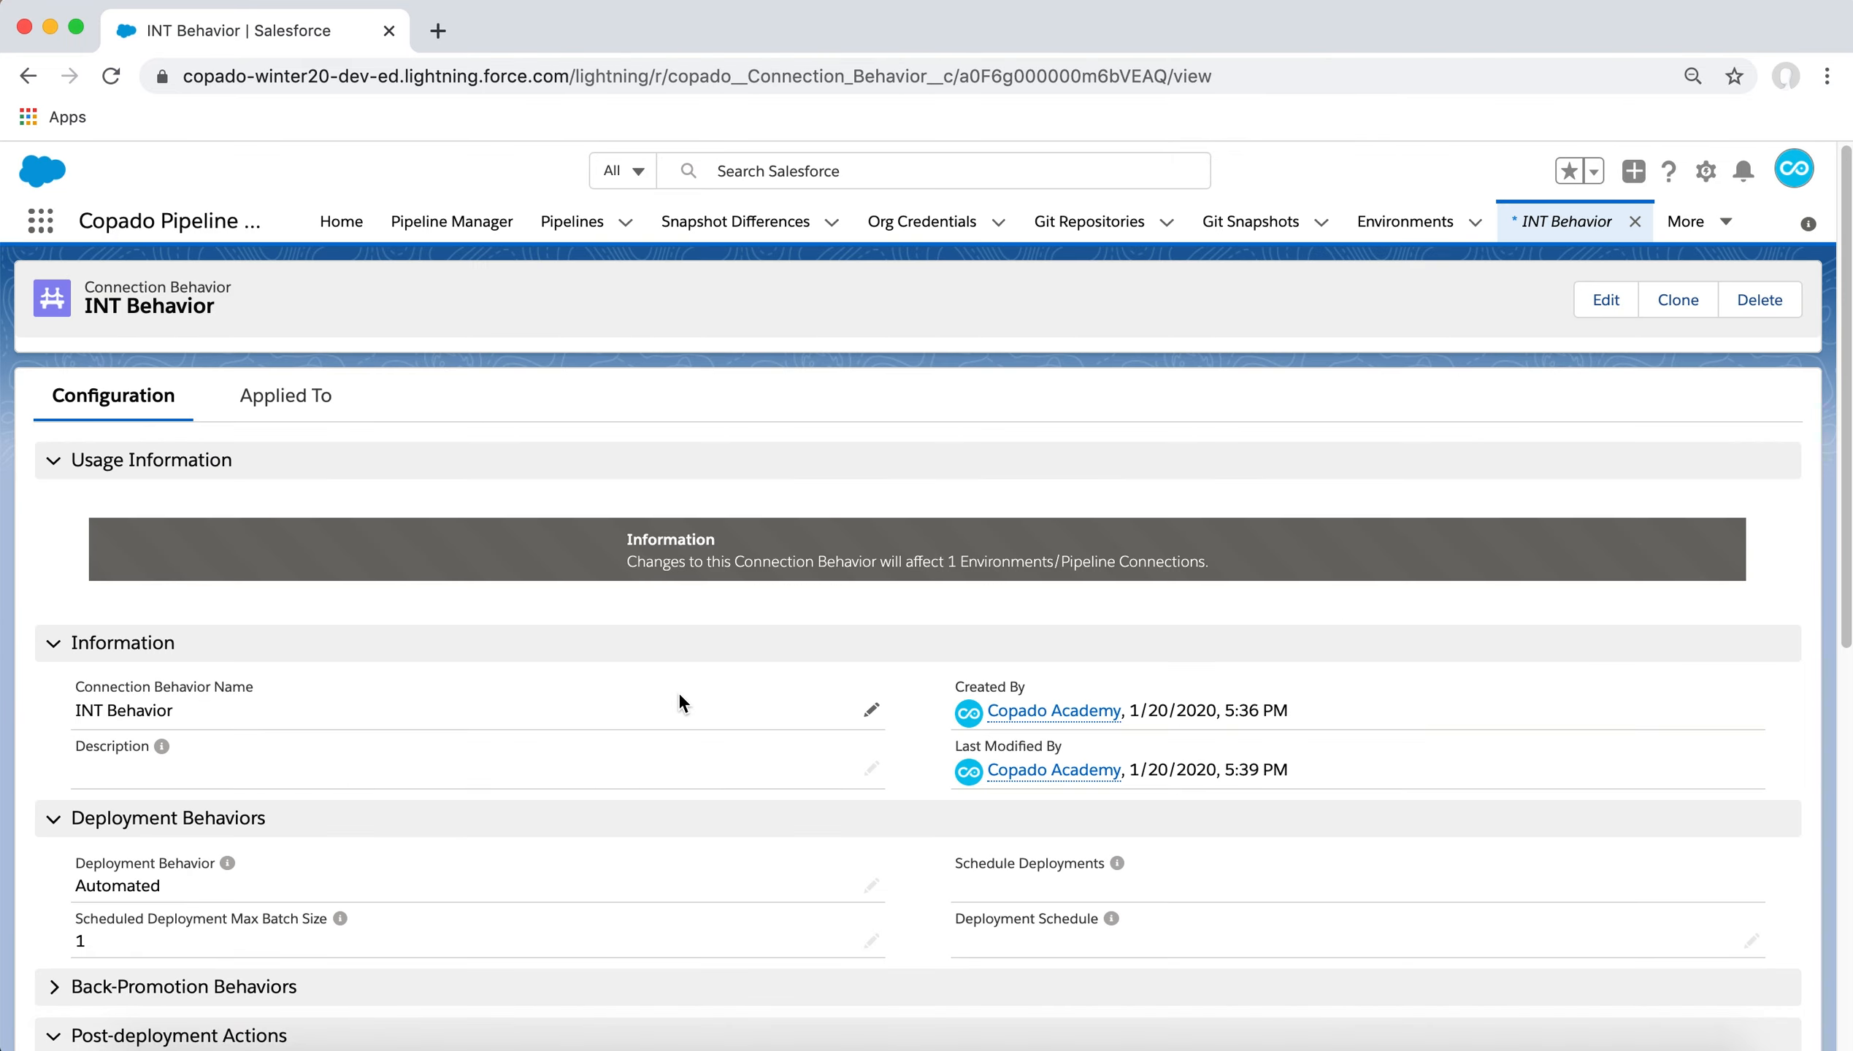
pyautogui.scroll(-3, 681, 697)
pyautogui.scroll(-3, 679, 703)
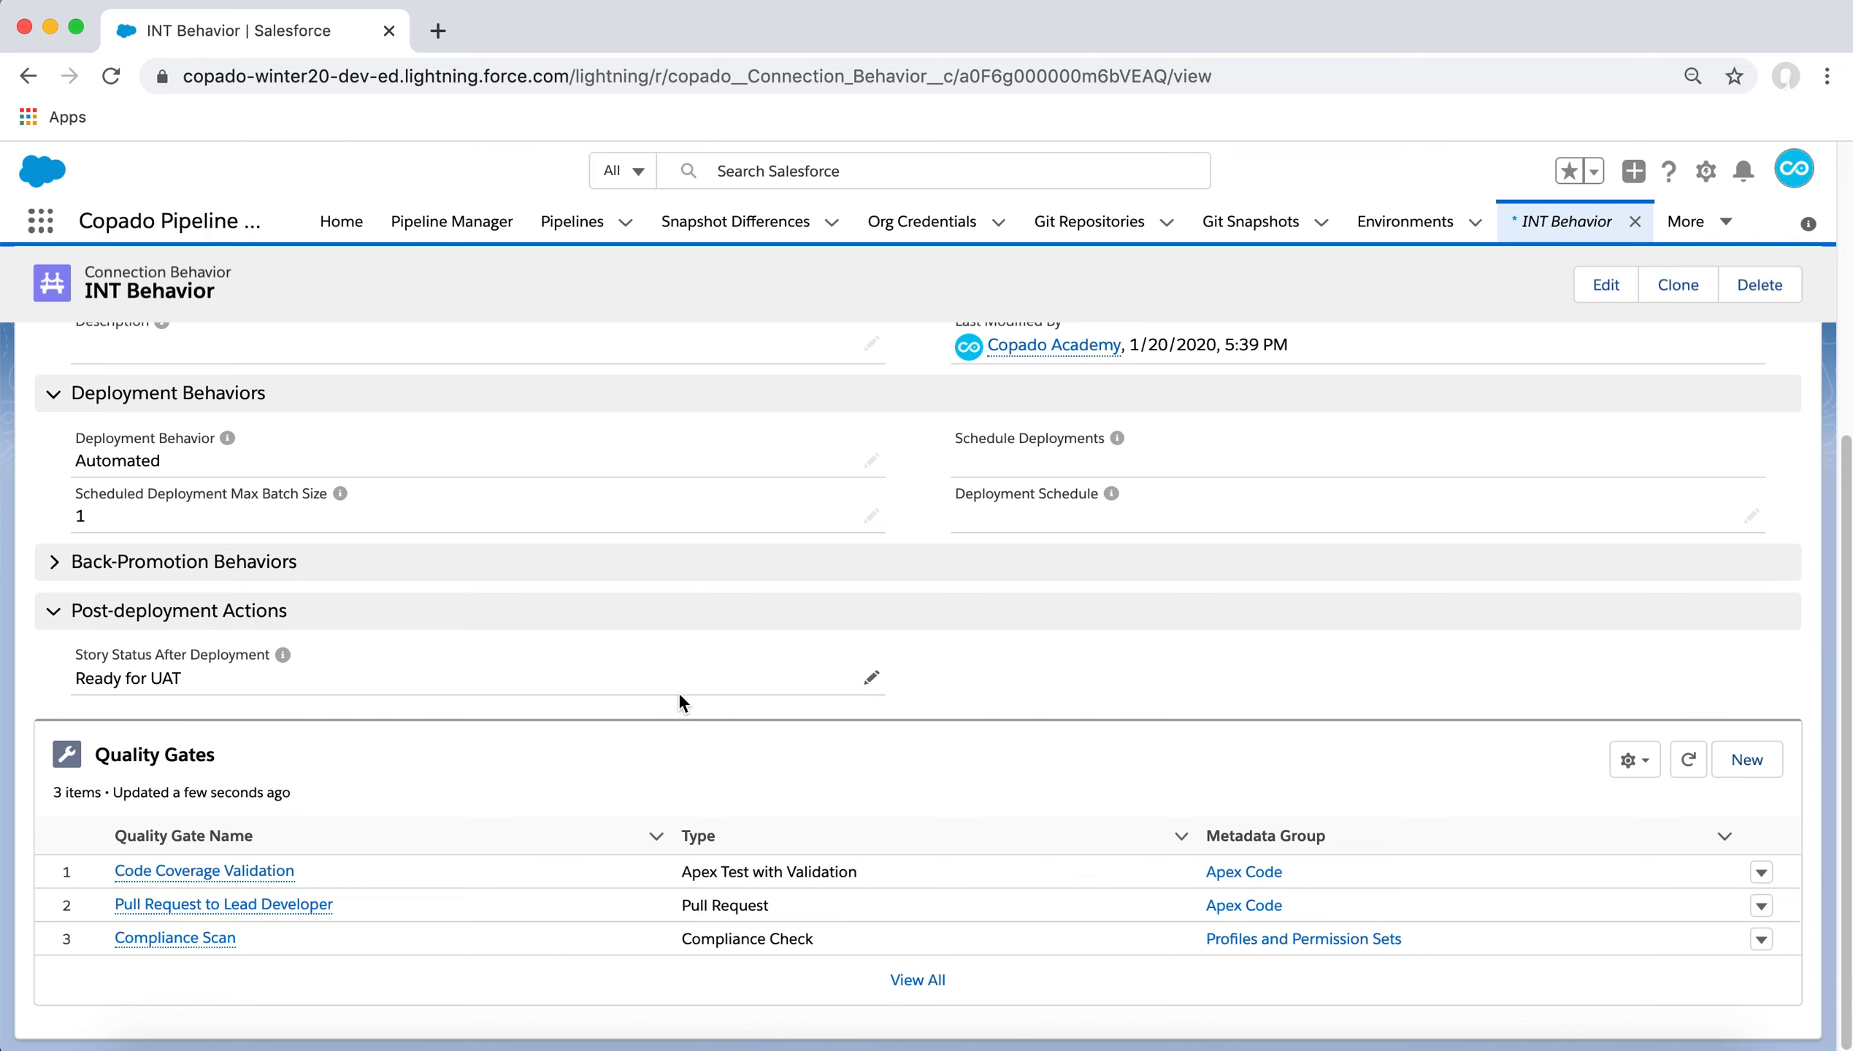